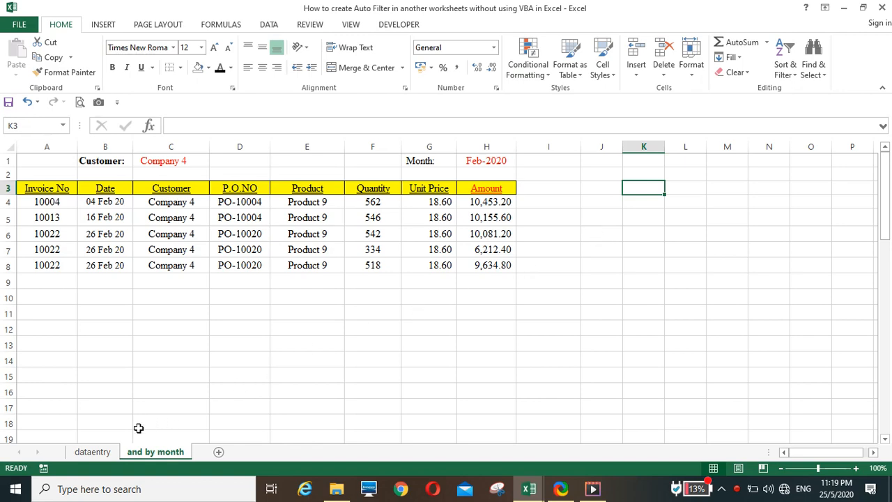
Examine the dataentry table and the customer and month criteria cells C1 and H1 on the and by month sheet.
{"action": "left_click", "coordinate": [101, 457]}
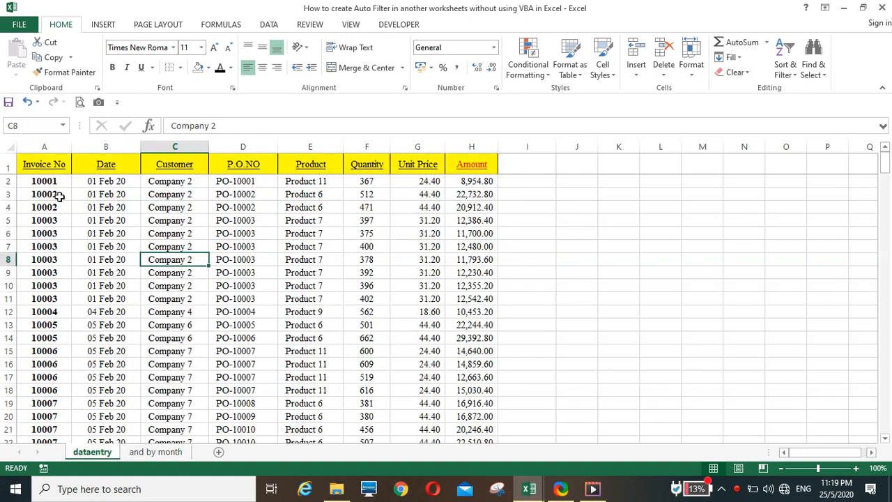
{"action": "left_click_drag", "start_coordinate": [45, 165], "coordinate": [458, 315]}
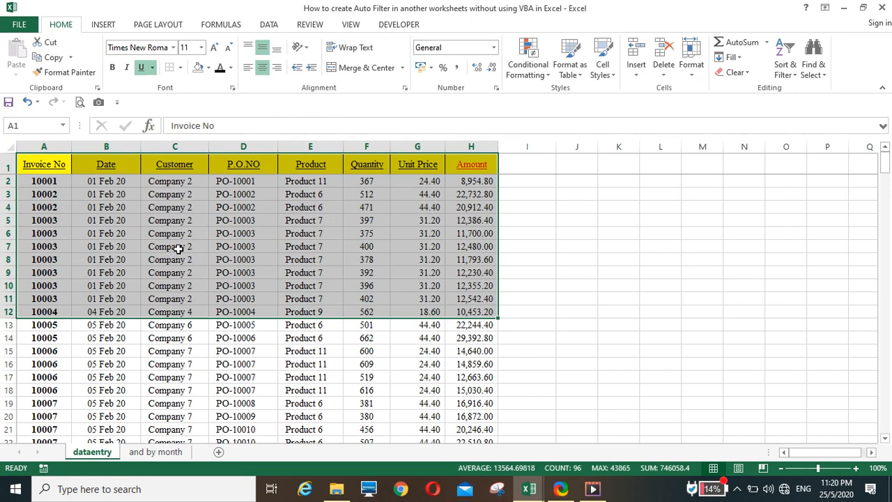
{"action": "left_click", "coordinate": [156, 452]}
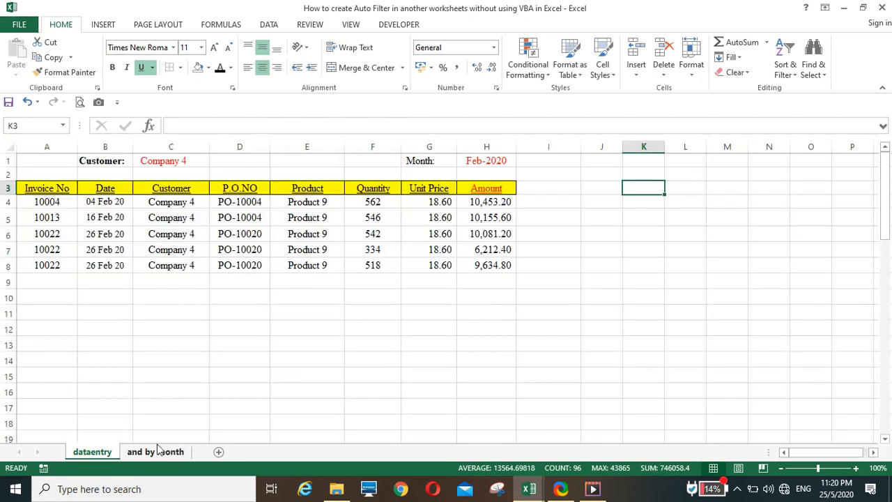
{"action": "left_click", "coordinate": [277, 296]}
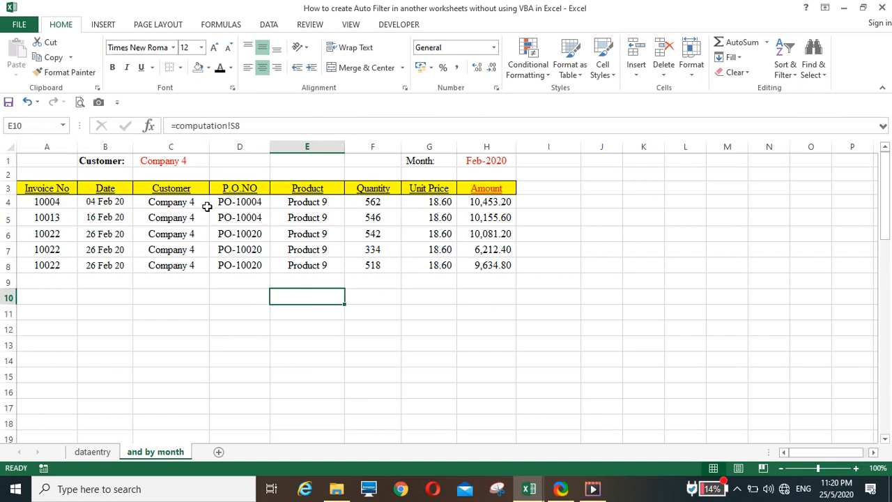
{"action": "left_click", "coordinate": [178, 161]}
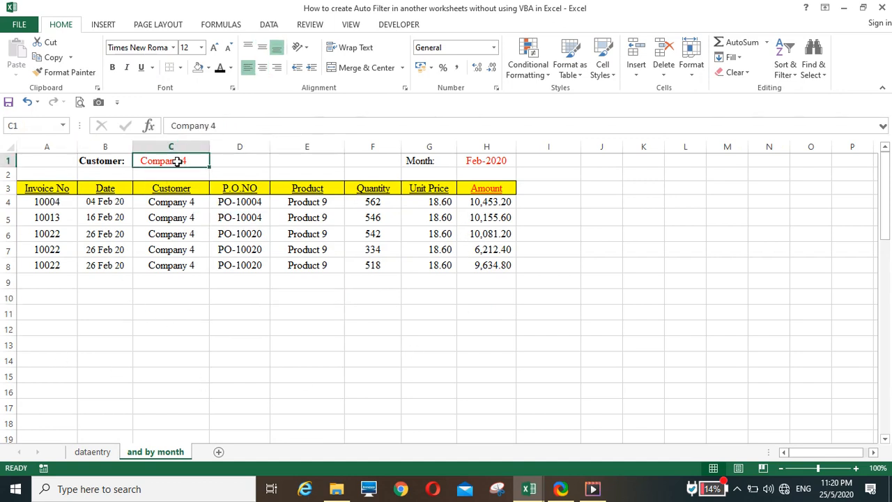
{"action": "left_click", "coordinate": [471, 161]}
{"action": "left_click", "coordinate": [178, 162]}
{"action": "left_click", "coordinate": [435, 165]}
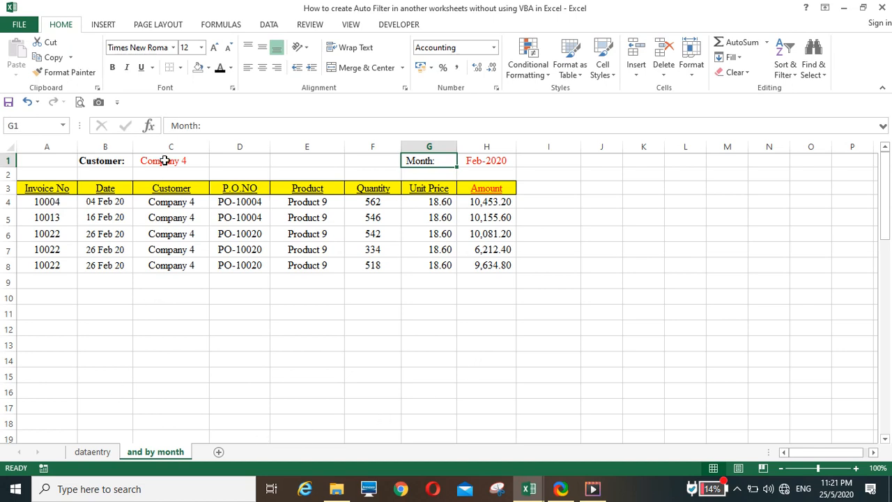
Set the customer in C1 of the and by month sheet to Company 5 and review the filtered invoices.
{"action": "left_click", "coordinate": [175, 160]}
{"action": "left_click", "coordinate": [240, 125]}
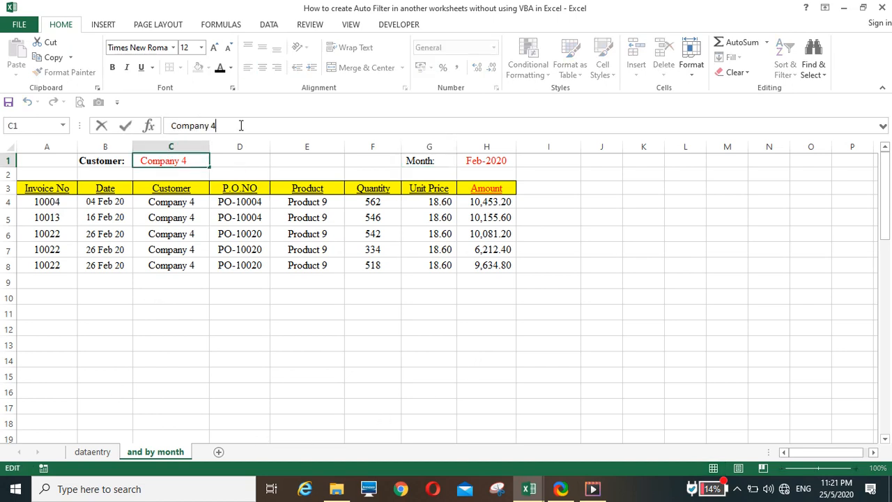
{"action": "key", "text": "Return"}
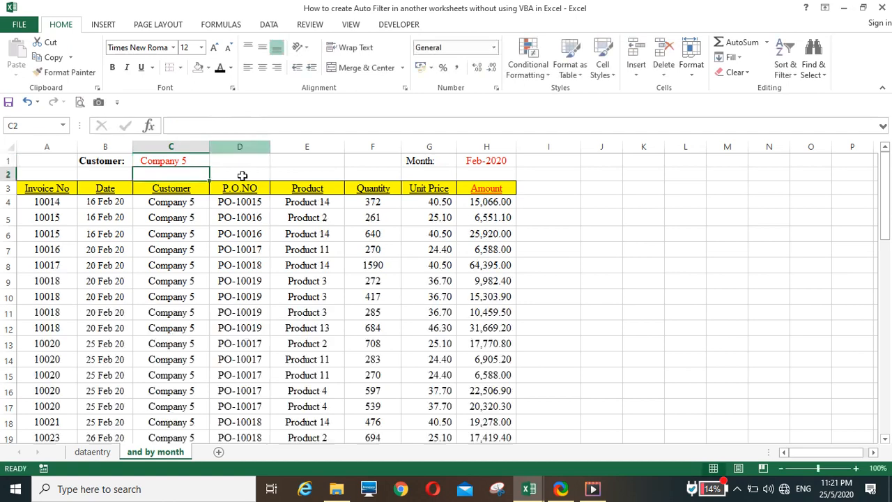
{"action": "scroll", "coordinate": [106, 240], "scroll_direction": "down", "scroll_amount": 3}
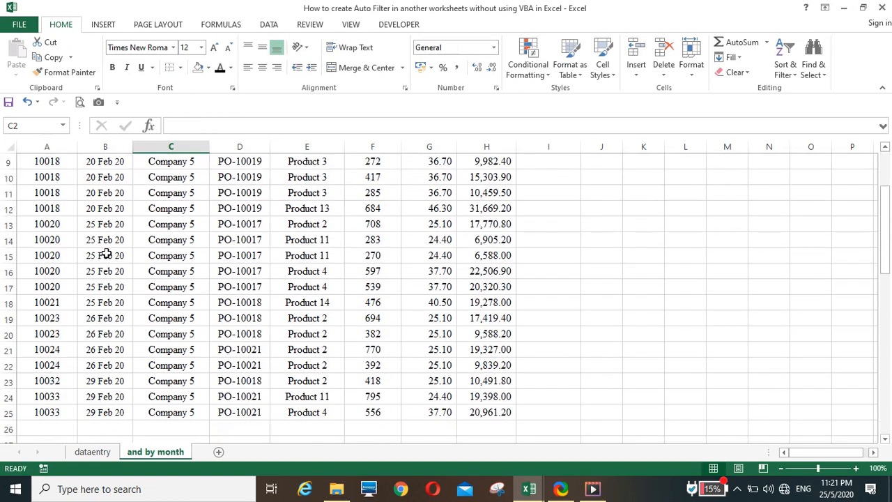
{"action": "scroll", "coordinate": [109, 253], "scroll_direction": "up", "scroll_amount": 3}
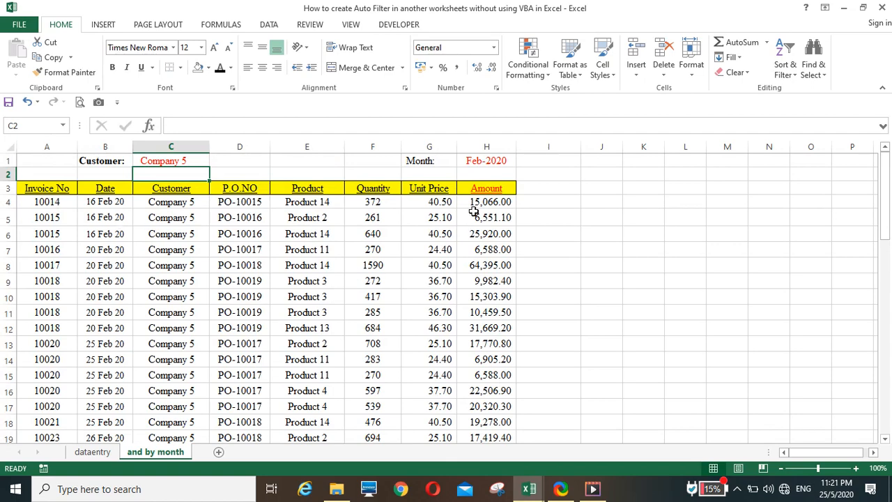
Set the report month in H1 to 1/3/2020 and review the filtered invoices.
{"action": "left_click", "coordinate": [478, 160]}
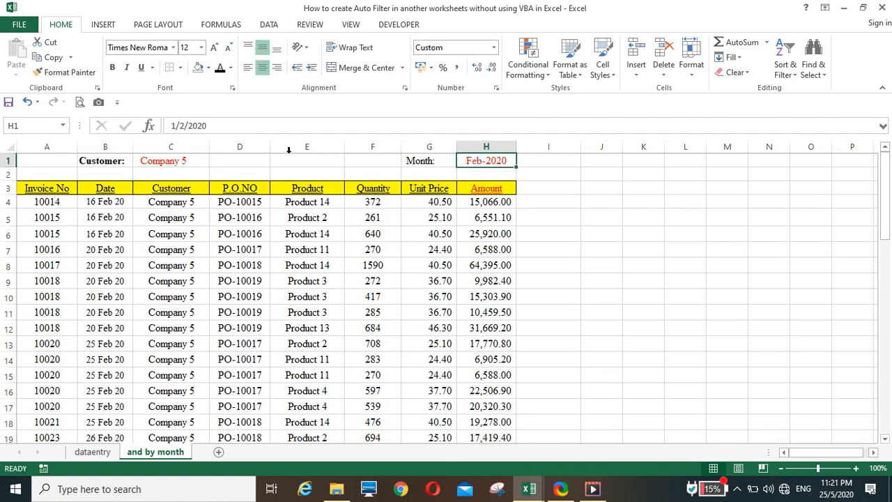
{"action": "left_click", "coordinate": [184, 125]}
{"action": "key", "text": "BackSpace"}
{"action": "type", "text": "3"}
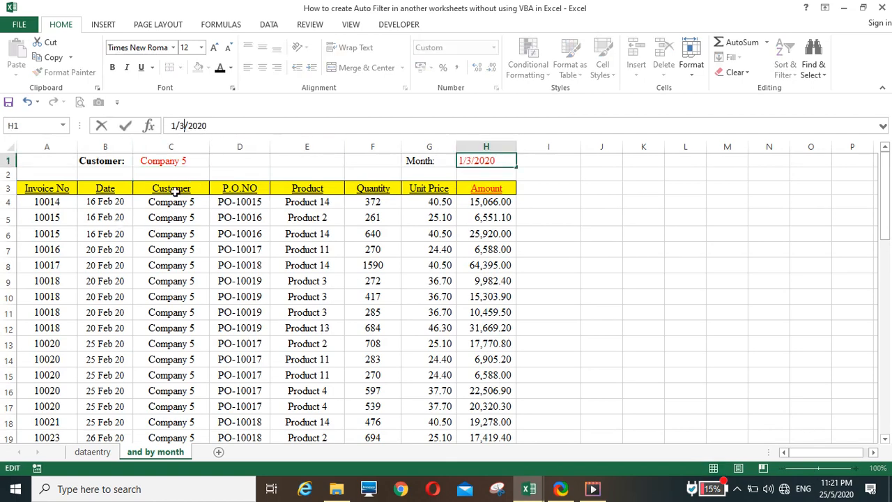
{"action": "key", "text": "Return"}
{"action": "scroll", "coordinate": [220, 352], "scroll_direction": "down", "scroll_amount": 4}
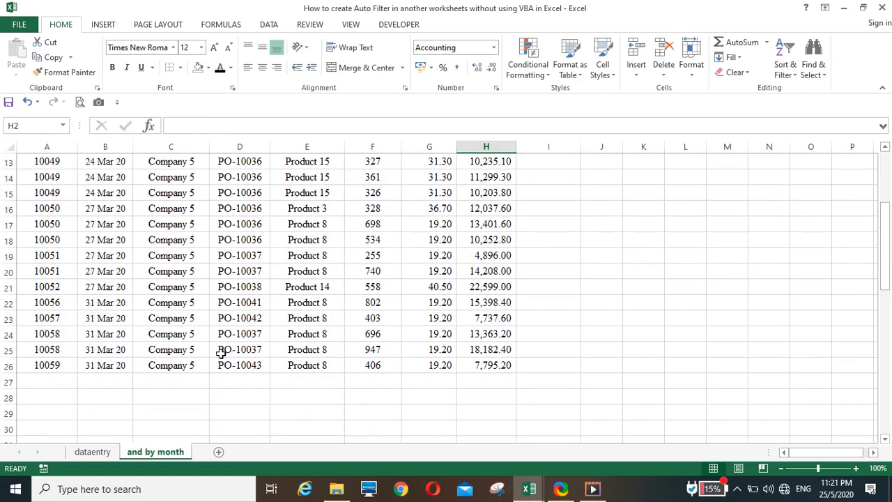
{"action": "scroll", "coordinate": [180, 326], "scroll_direction": "up", "scroll_amount": 4}
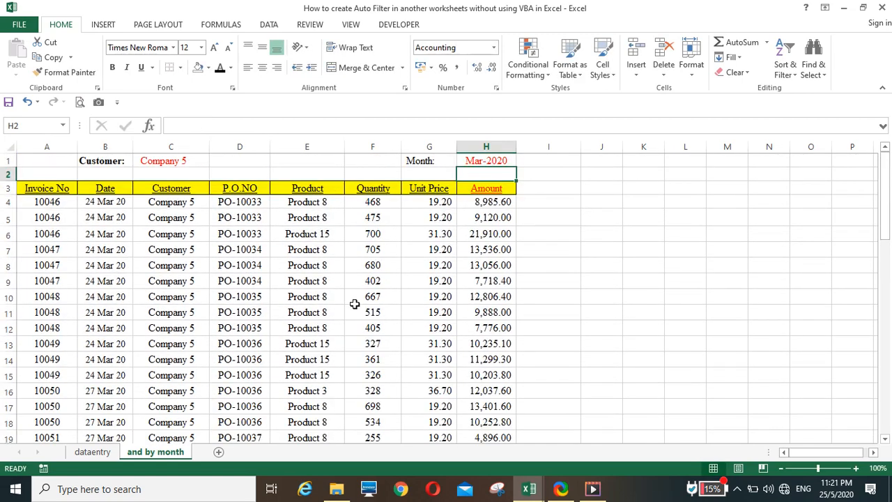
Set the customer in C1 to Company 7 and review the filtered rows in A4:H12.
{"action": "left_click", "coordinate": [180, 160]}
{"action": "left_click", "coordinate": [239, 125]}
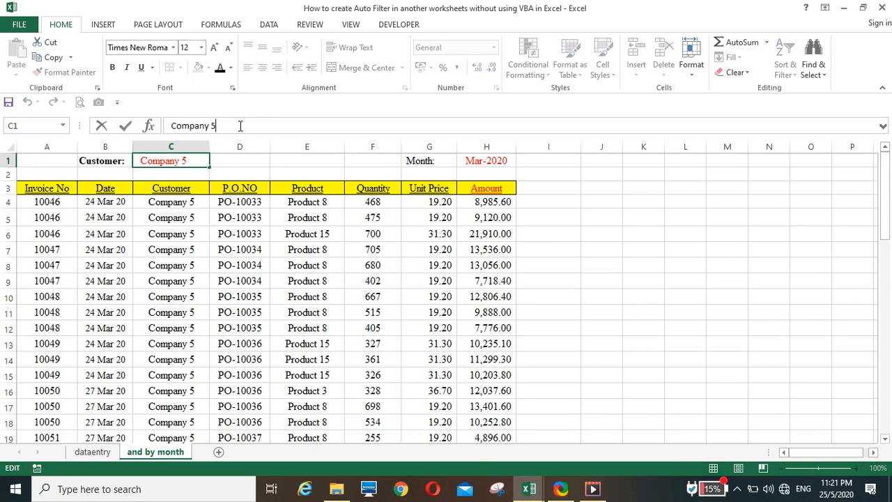
{"action": "key", "text": "BackSpace"}
{"action": "key", "text": "BackSpace"}
{"action": "key", "text": "Return"}
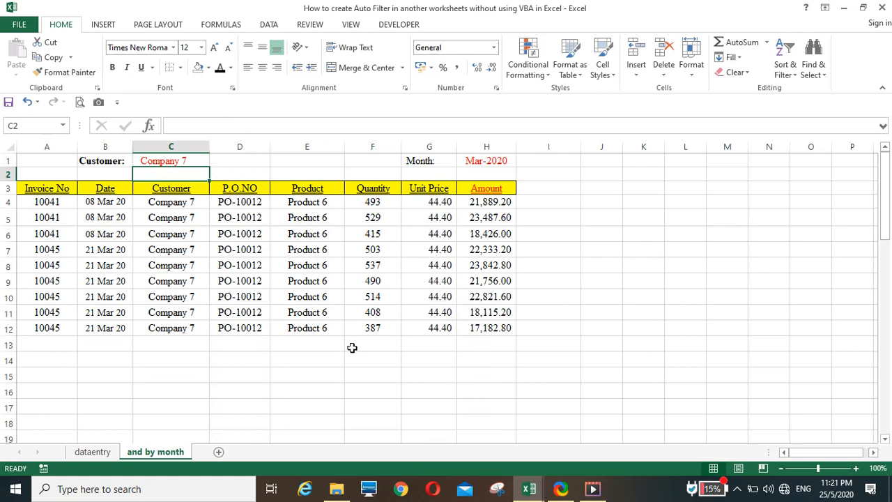
{"action": "left_click", "coordinate": [91, 451]}
{"action": "left_click", "coordinate": [137, 451]}
{"action": "left_click_drag", "start_coordinate": [55, 201], "coordinate": [483, 326]}
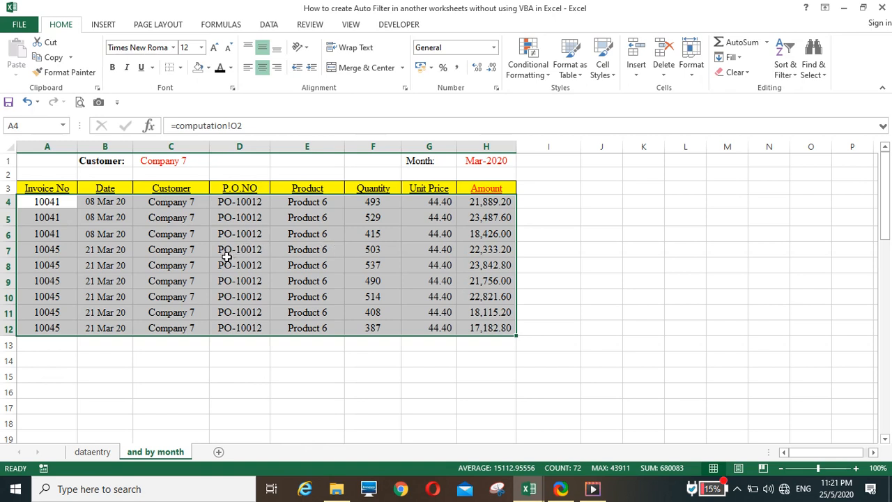
{"action": "left_click", "coordinate": [551, 219]}
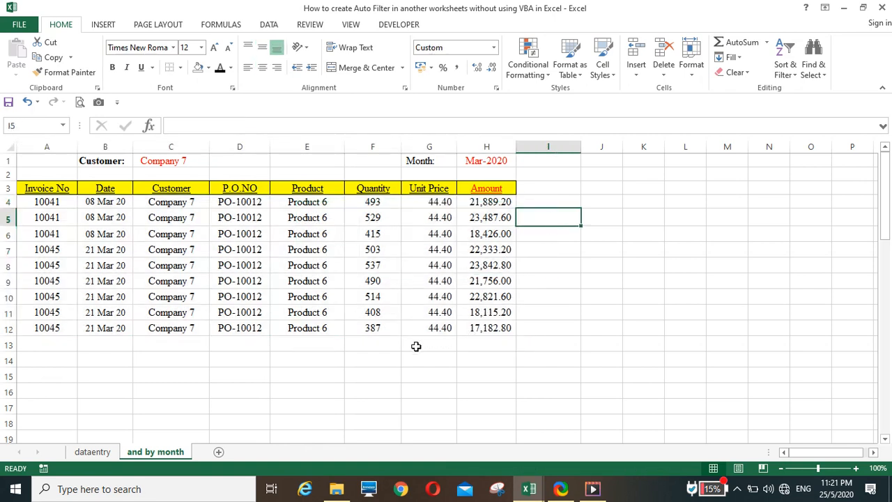
Switch to the other Auto Filter workbook and examine the dataentry headers A1:H1 and the customer cell C1 on the by customer sheet.
{"action": "mouse_move", "coordinate": [529, 488]}
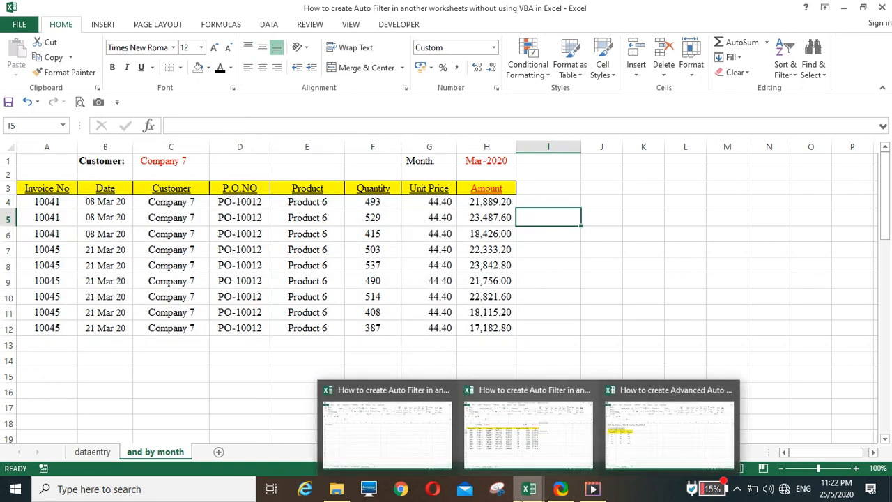
{"action": "left_click", "coordinate": [424, 454]}
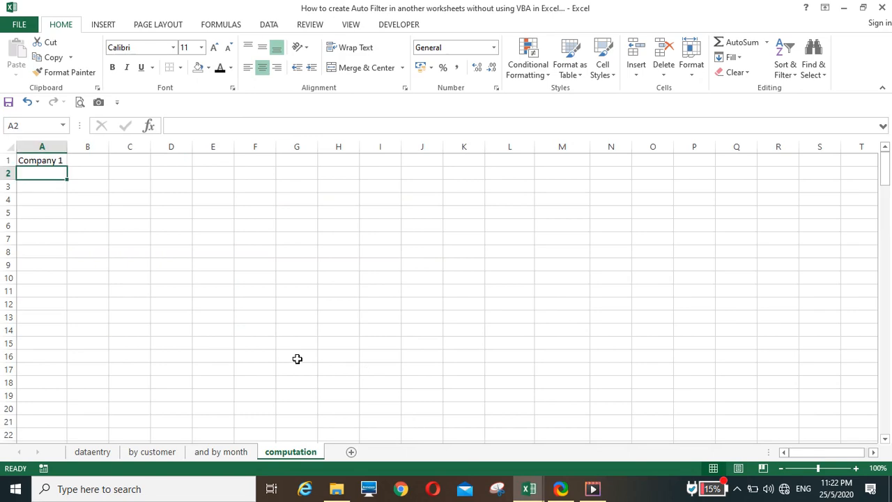
{"action": "left_click", "coordinate": [103, 455]}
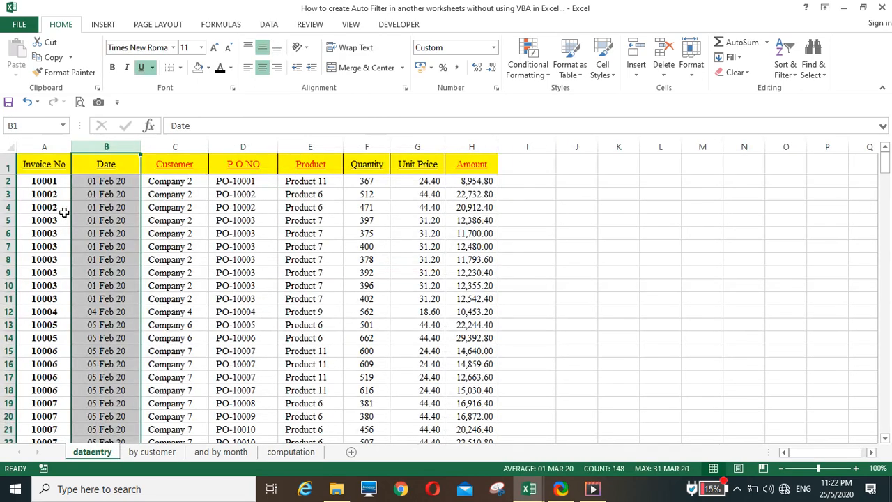
{"action": "left_click", "coordinate": [196, 296]}
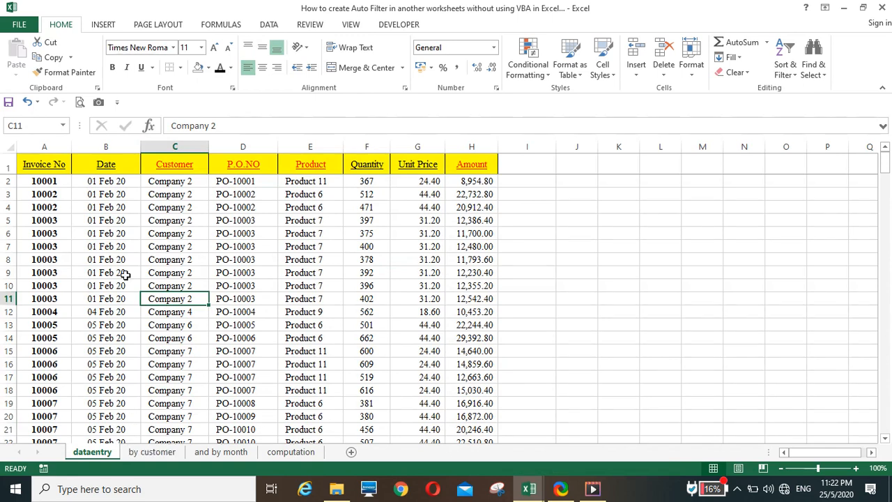
{"action": "left_click_drag", "start_coordinate": [56, 166], "coordinate": [488, 166]}
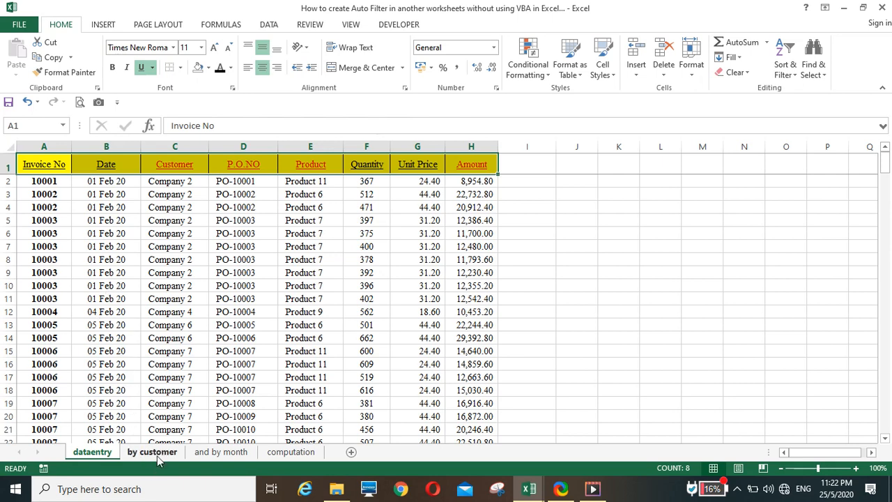
{"action": "left_click", "coordinate": [103, 249]}
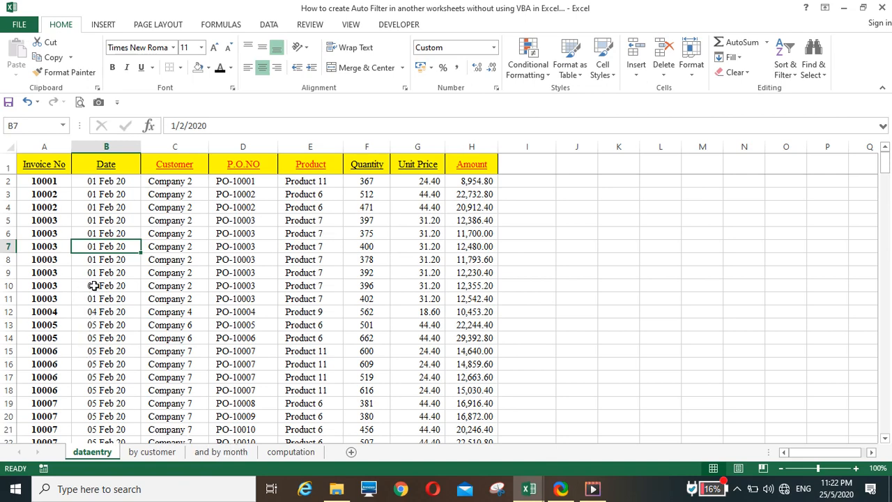
{"action": "left_click", "coordinate": [143, 453]}
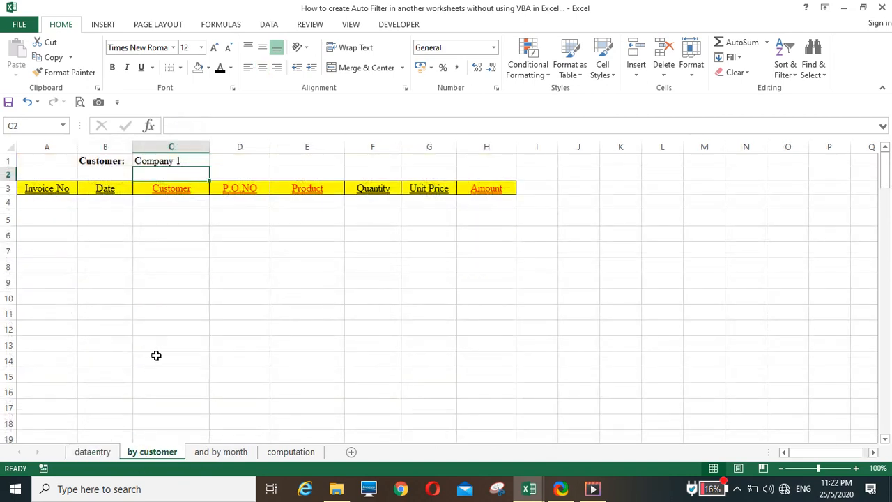
{"action": "left_click", "coordinate": [165, 161]}
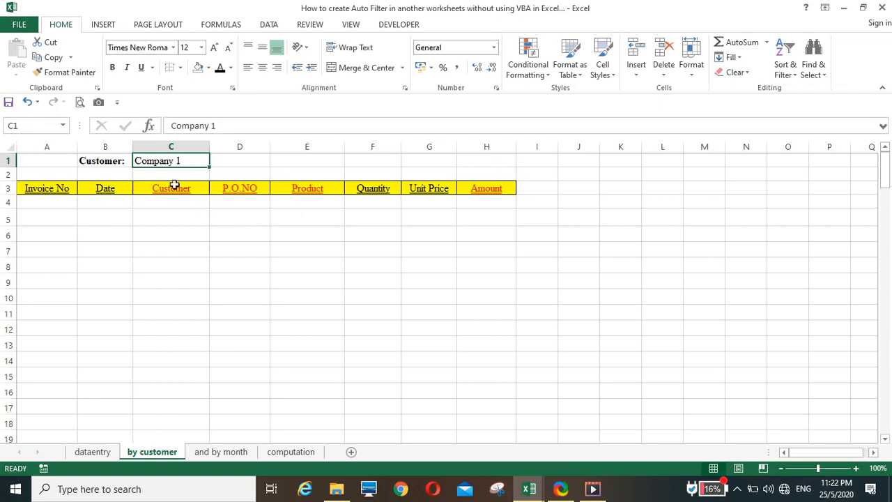
Link cell A1 of the computation sheet to the customer cell with the formula ='by customer'!C1.
{"action": "left_click", "coordinate": [280, 456]}
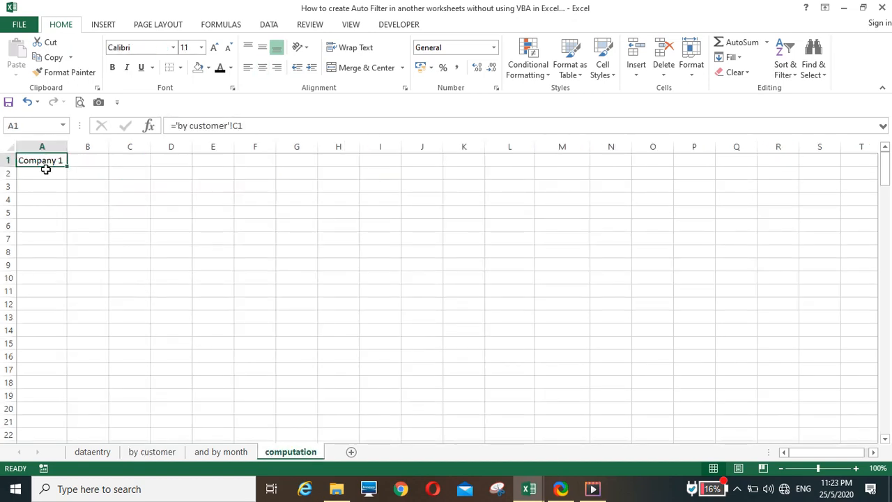
{"action": "type", "text": "="}
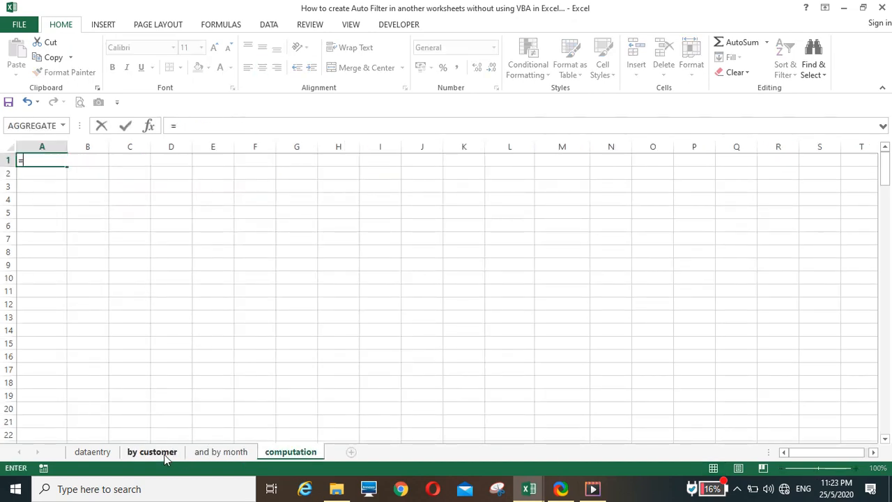
{"action": "left_click", "coordinate": [154, 452]}
{"action": "left_click", "coordinate": [165, 160]}
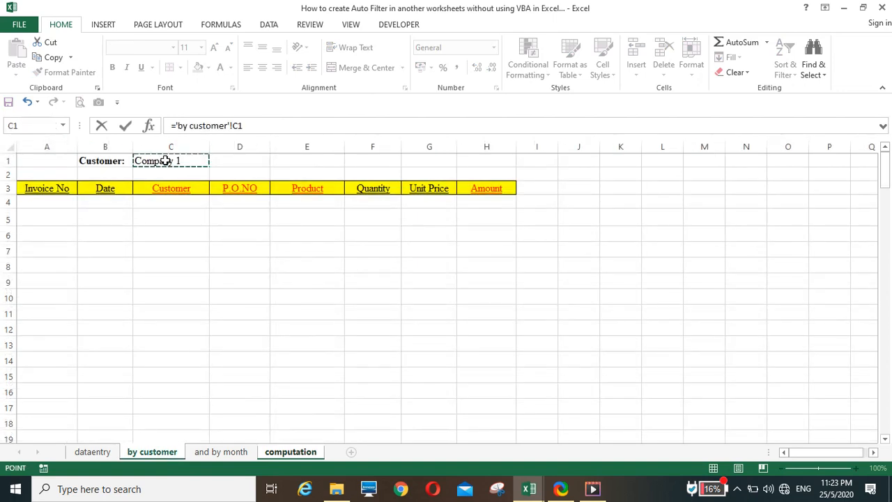
{"action": "key", "text": "Return"}
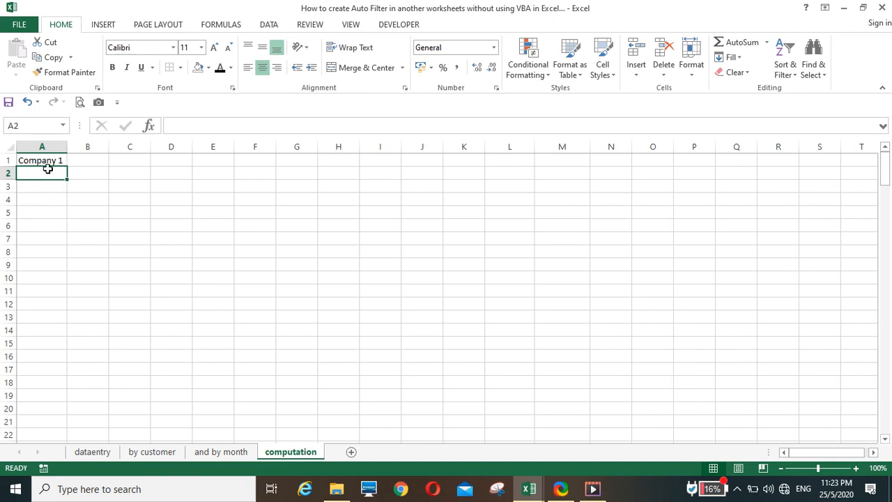
Compare the empty by customer report with the computation sheet and inspect the linked customer cell A1.
{"action": "left_click", "coordinate": [82, 452]}
{"action": "left_click", "coordinate": [153, 453]}
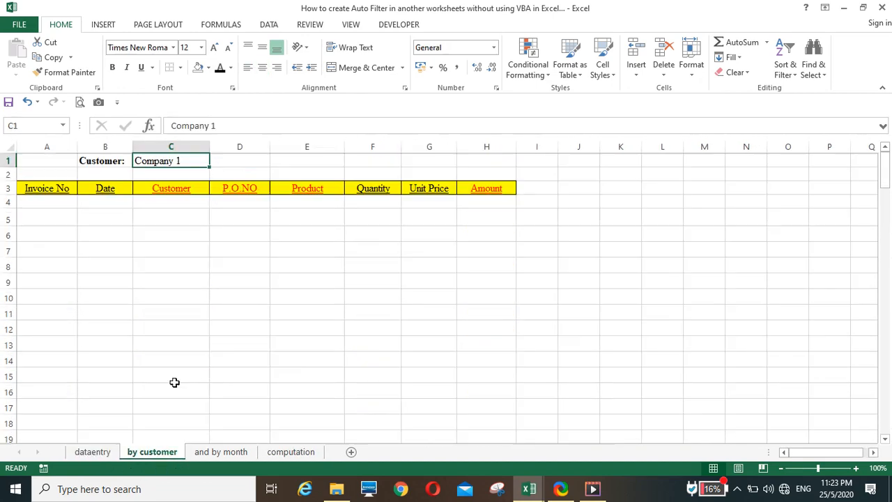
{"action": "left_click", "coordinate": [287, 452]}
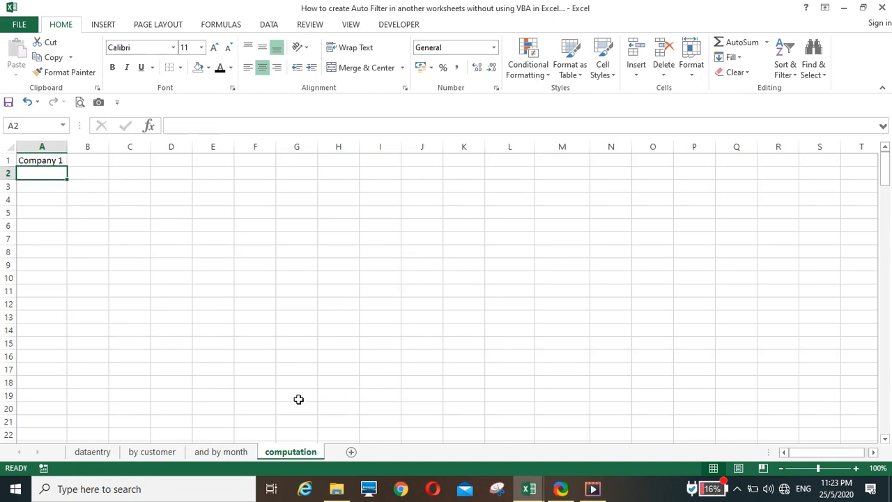
{"action": "left_click", "coordinate": [180, 452]}
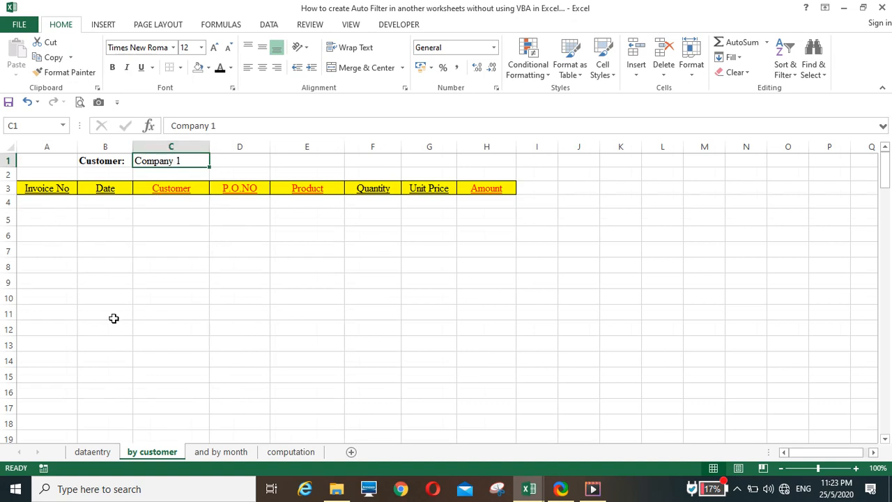
{"action": "left_click", "coordinate": [276, 454]}
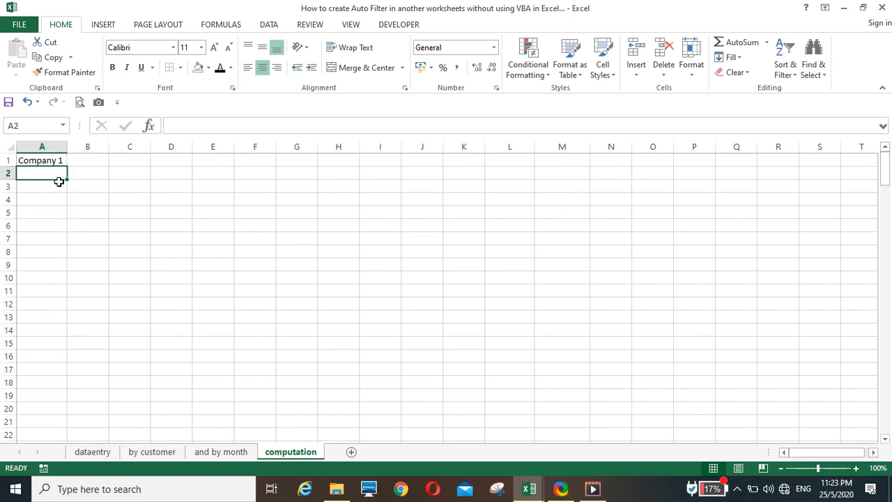
{"action": "left_click", "coordinate": [43, 160]}
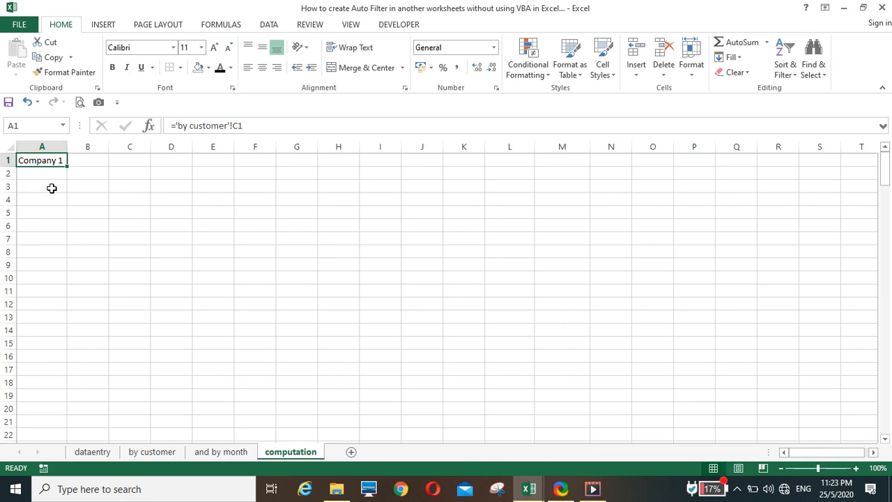
Examine the Company 1 entries in the Customer column of the dataentry sheet.
{"action": "left_click", "coordinate": [89, 452]}
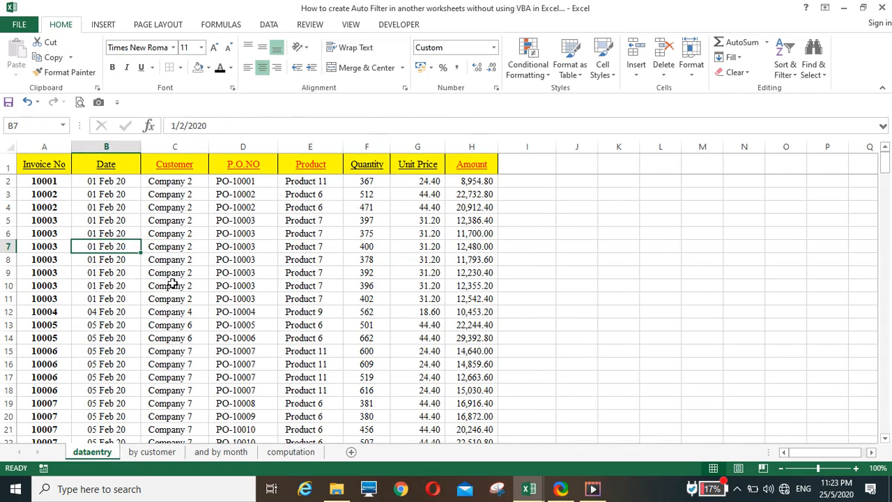
{"action": "scroll", "coordinate": [172, 283], "scroll_direction": "down", "scroll_amount": 14}
{"action": "scroll", "coordinate": [180, 297], "scroll_direction": "down", "scroll_amount": 11}
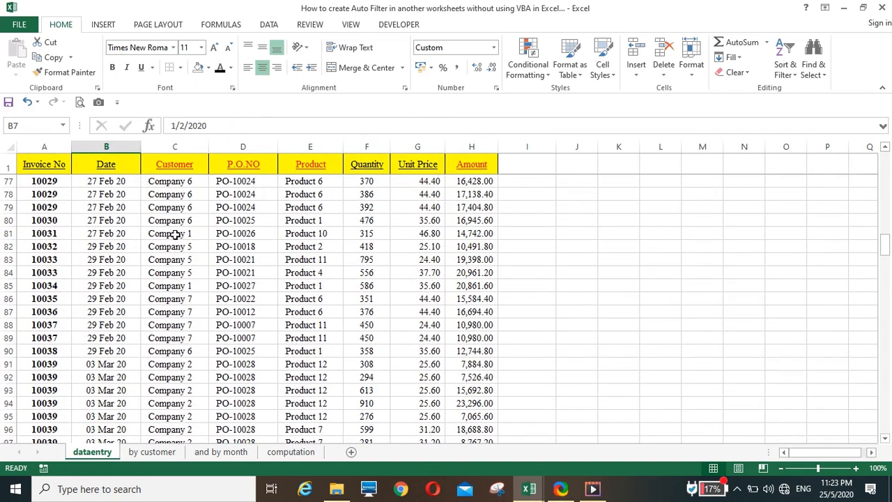
{"action": "left_click", "coordinate": [175, 235]}
{"action": "left_click", "coordinate": [167, 287]}
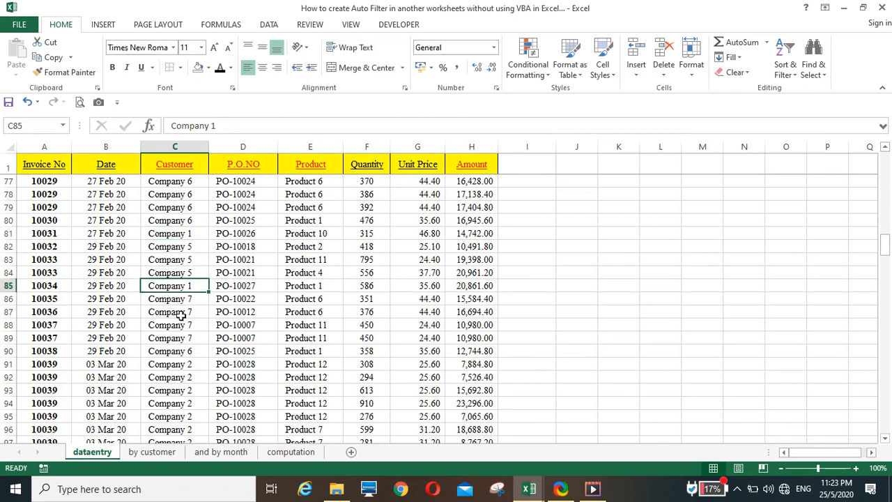
{"action": "scroll", "coordinate": [180, 314], "scroll_direction": "down", "scroll_amount": 2}
{"action": "left_click", "coordinate": [162, 379]}
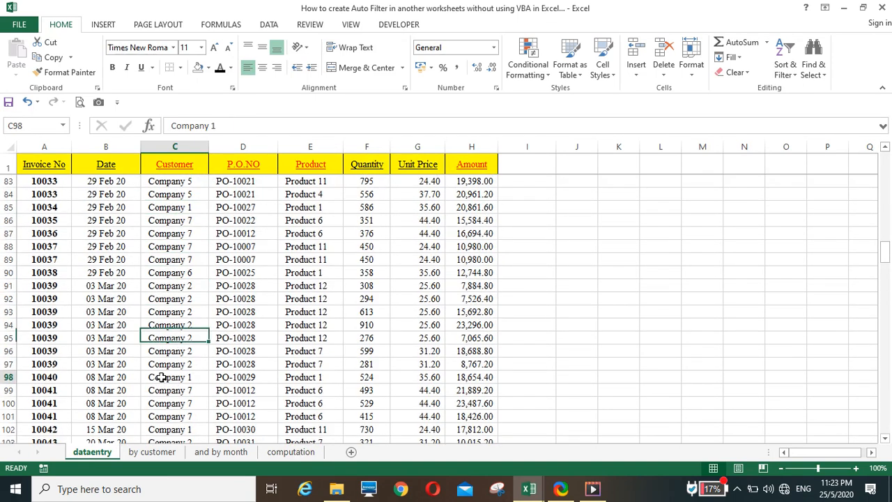
{"action": "scroll", "coordinate": [143, 289], "scroll_direction": "up", "scroll_amount": 5}
{"action": "scroll", "coordinate": [143, 289], "scroll_direction": "up", "scroll_amount": 5}
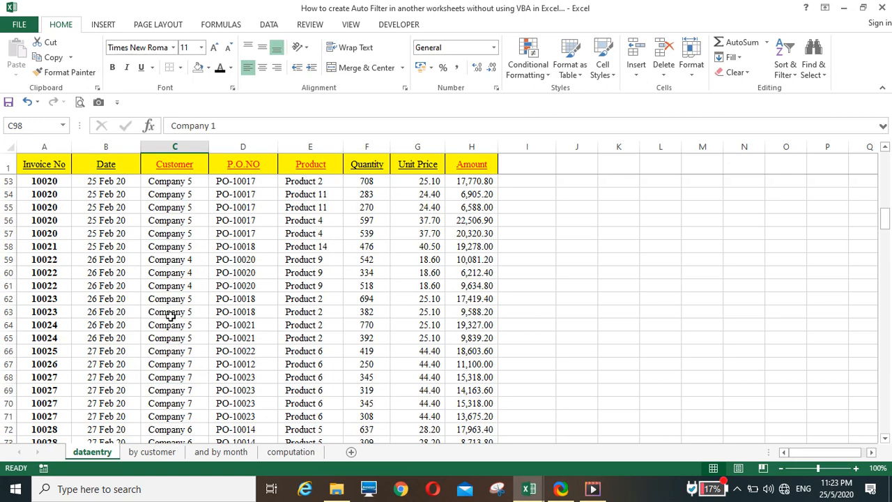
{"action": "scroll", "coordinate": [170, 316], "scroll_direction": "up", "scroll_amount": 6}
{"action": "scroll", "coordinate": [171, 317], "scroll_direction": "up", "scroll_amount": 4}
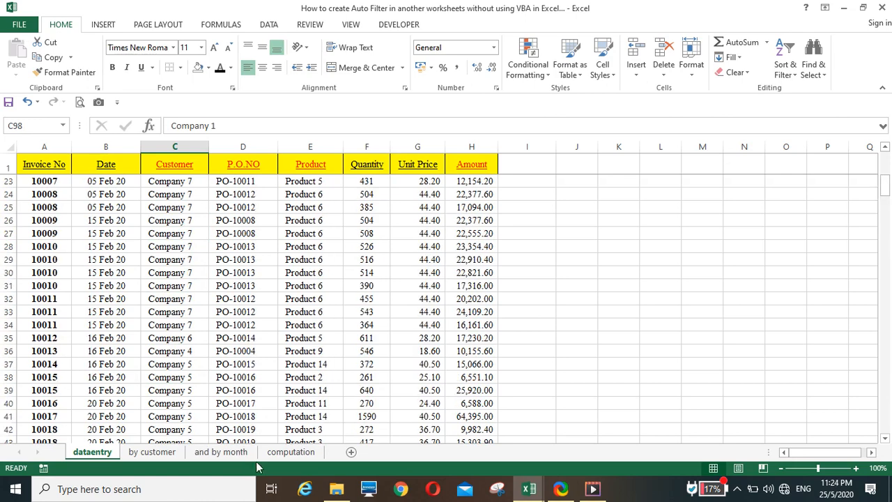
Start an IF formula in A2 of the computation sheet with the test dataentry!C2=computation!$A$1.
{"action": "left_click", "coordinate": [291, 451]}
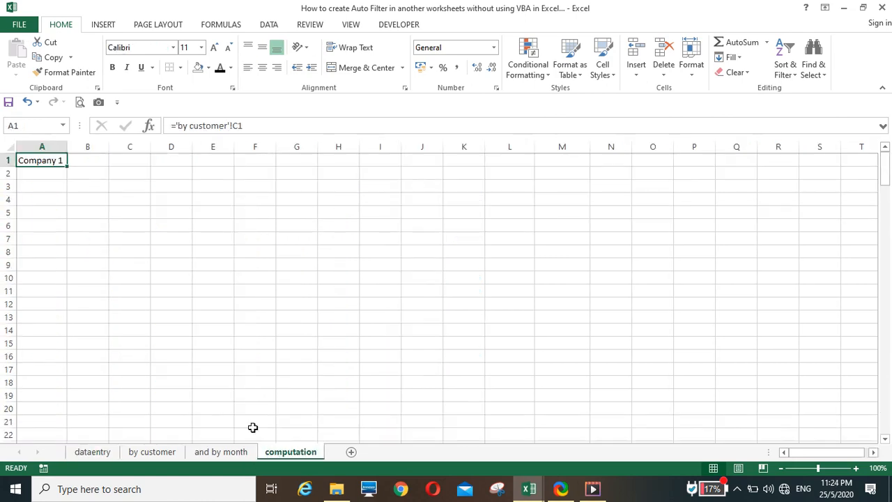
{"action": "left_click", "coordinate": [31, 176]}
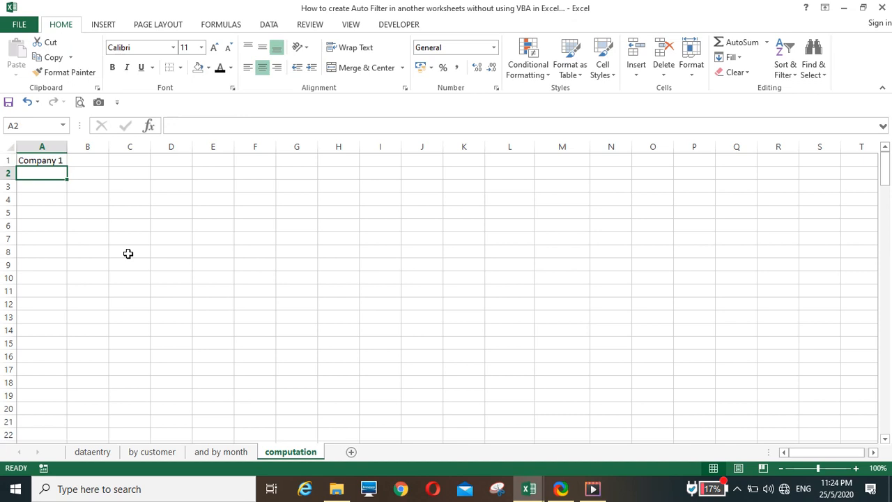
{"action": "type", "text": "="}
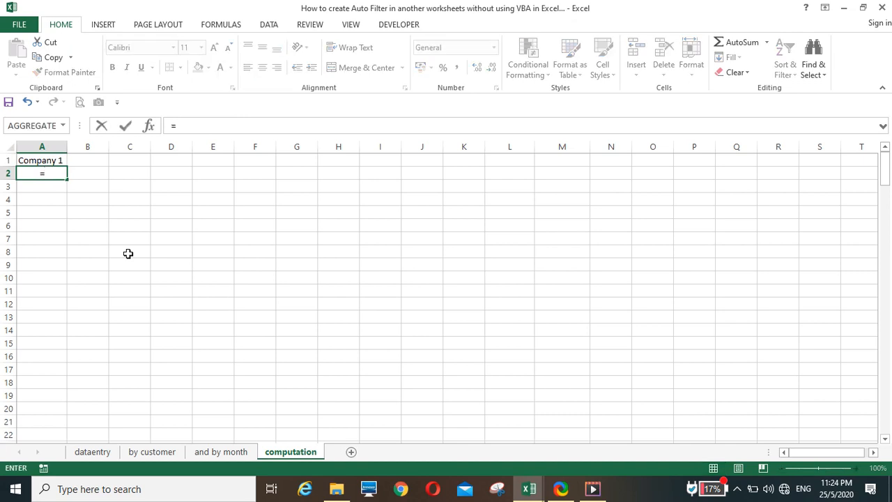
{"action": "type", "text": "if("}
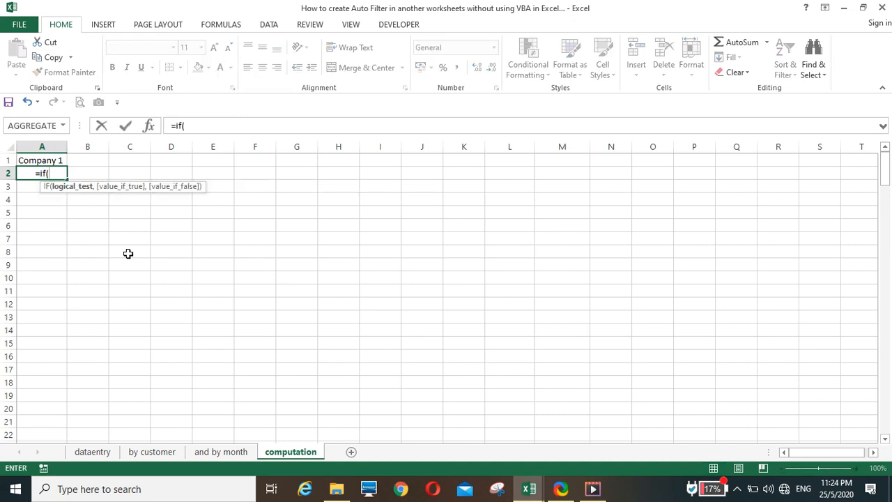
{"action": "left_click", "coordinate": [94, 451]}
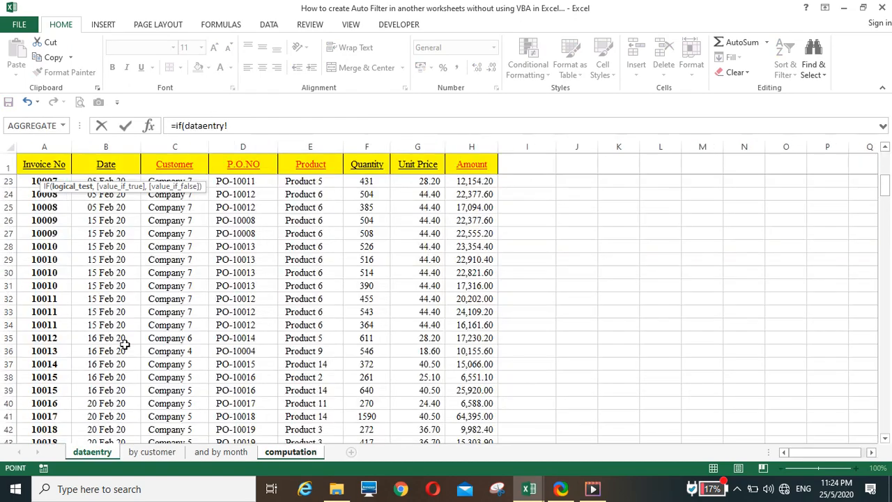
{"action": "left_click", "coordinate": [173, 181]}
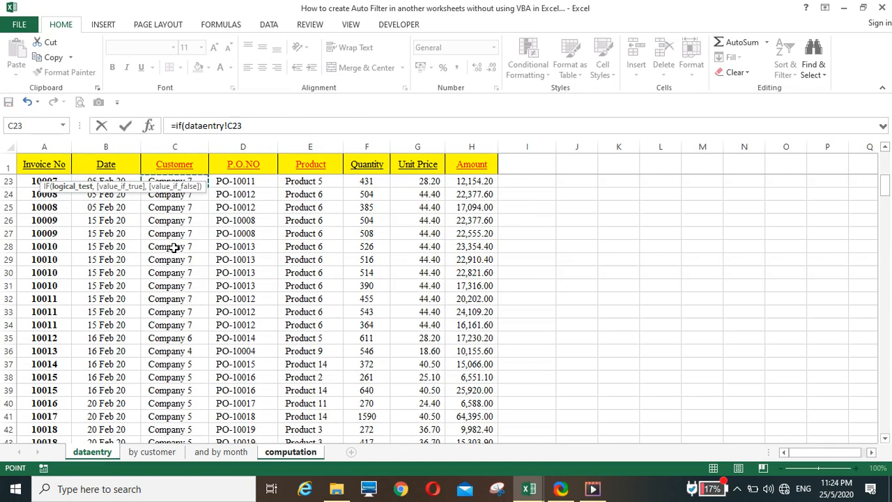
{"action": "left_click", "coordinate": [185, 168]}
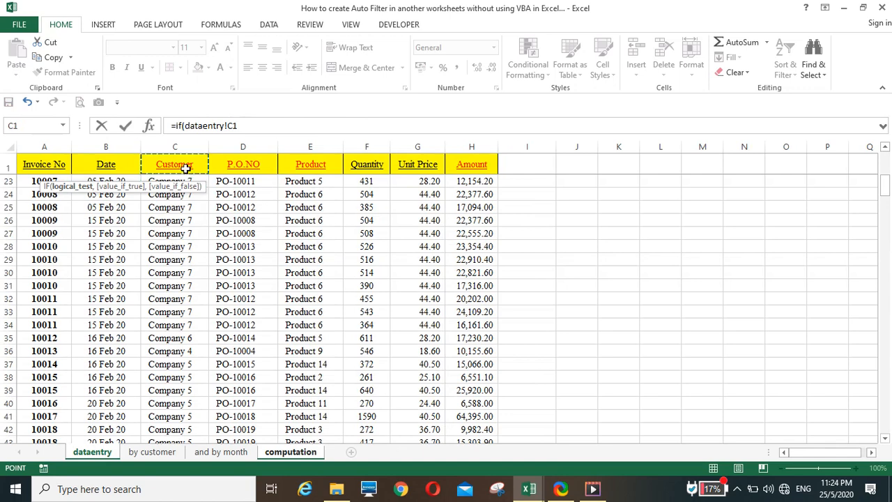
{"action": "key", "text": "Down"}
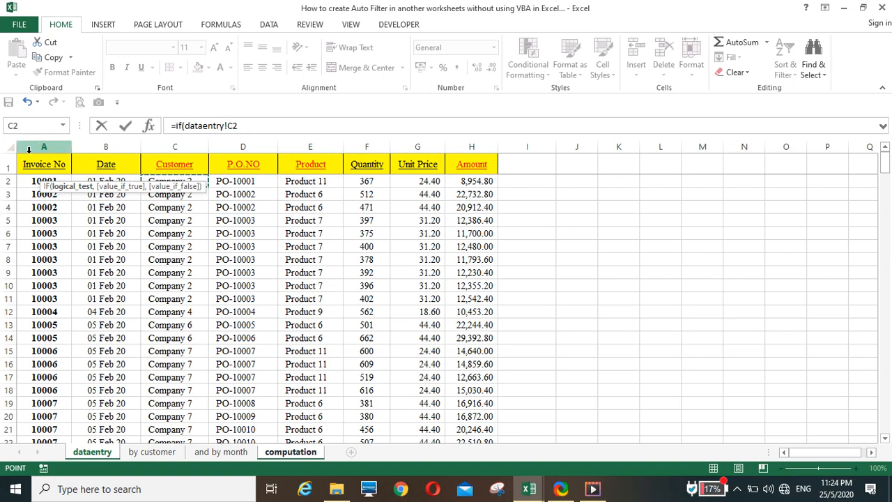
{"action": "left_click", "coordinate": [243, 125]}
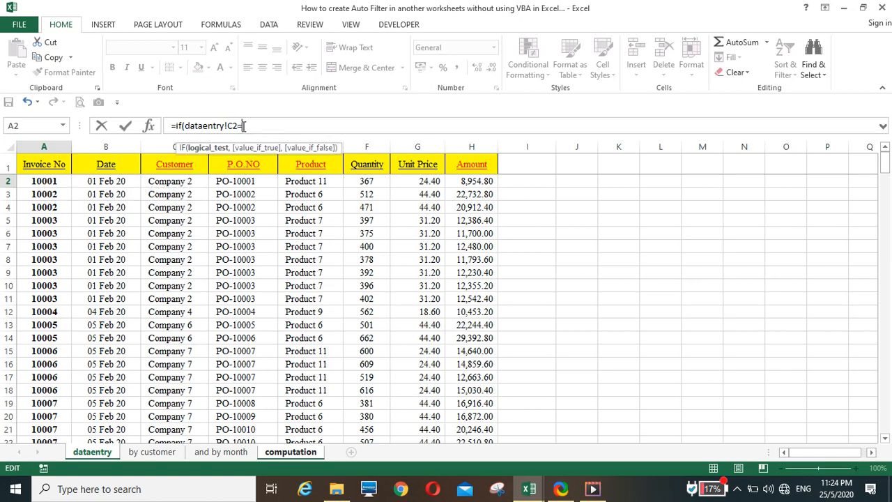
{"action": "left_click", "coordinate": [290, 451]}
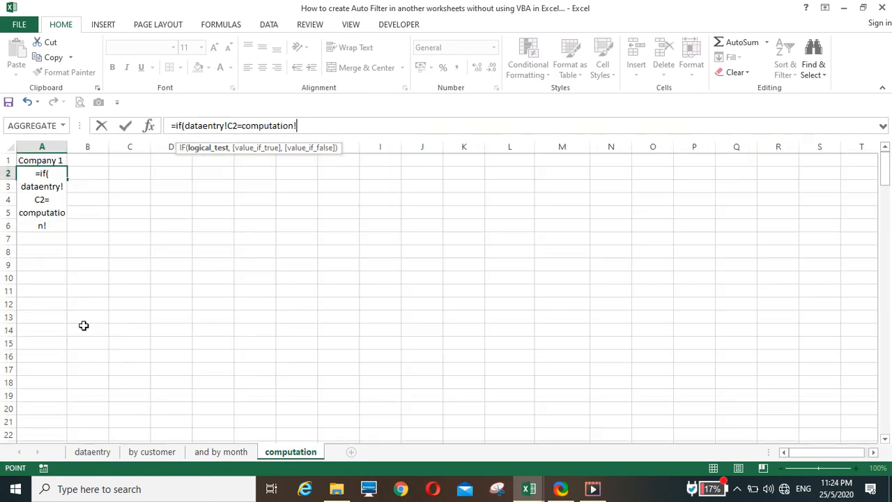
{"action": "left_click", "coordinate": [43, 161]}
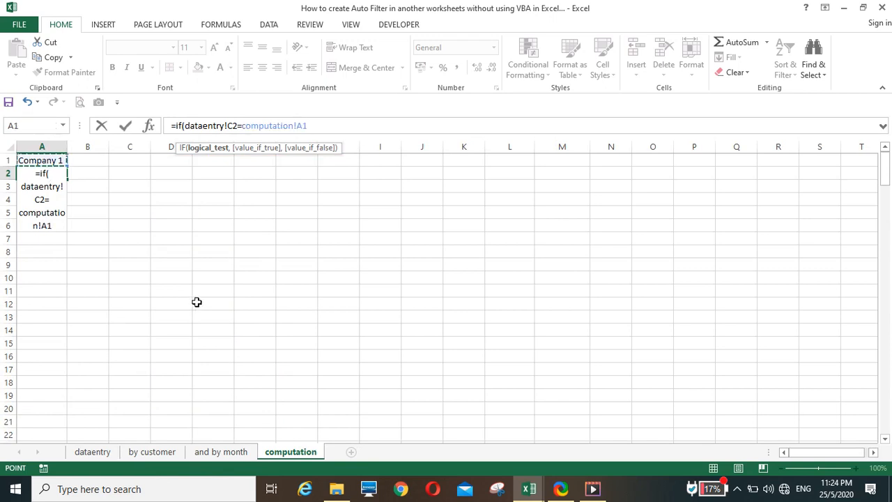
{"action": "key", "text": "F4"}
Complete the A2 formula with ROW() as the true value and "" as the false value.
{"action": "type", "text": ","}
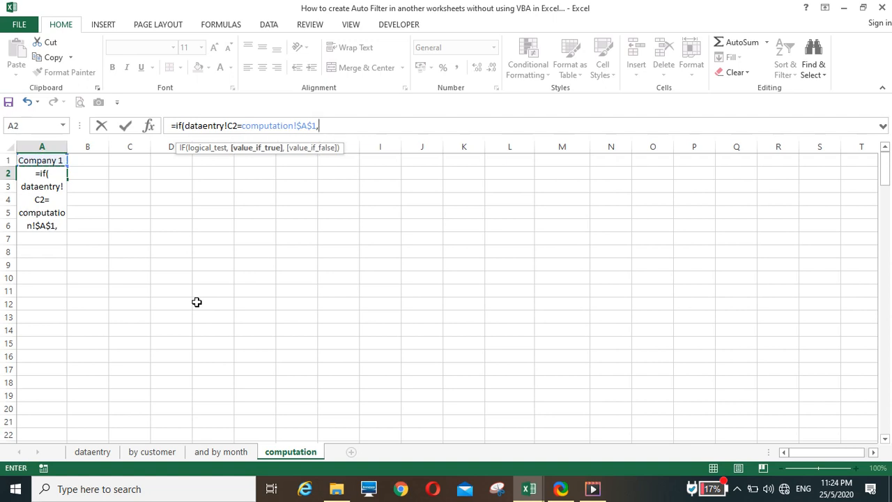
{"action": "type", "text": "row("}
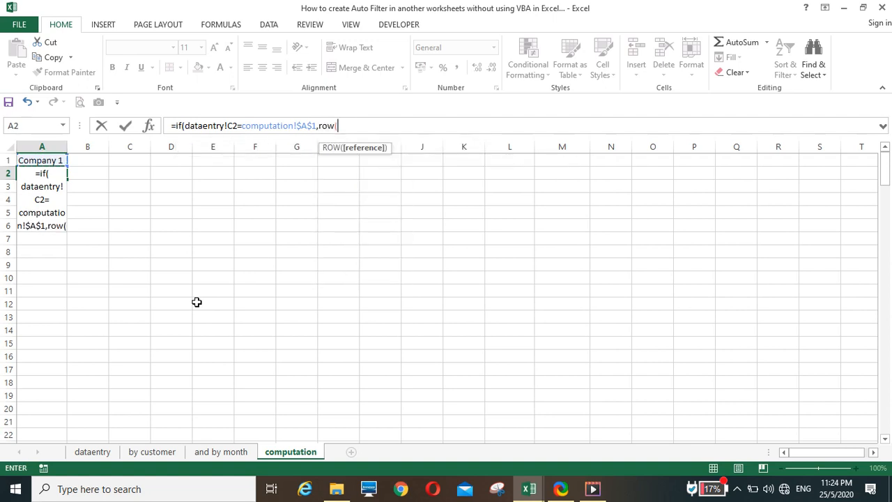
{"action": "type", "text": ")"}
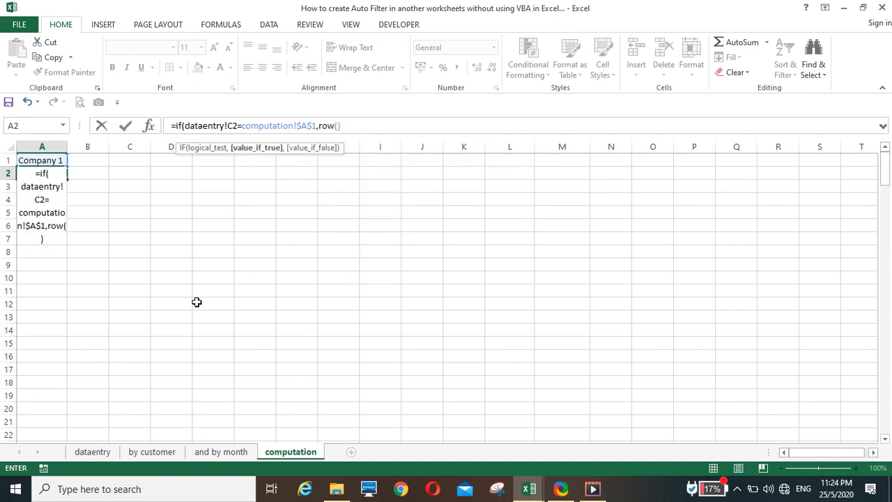
{"action": "type", "text": ","}
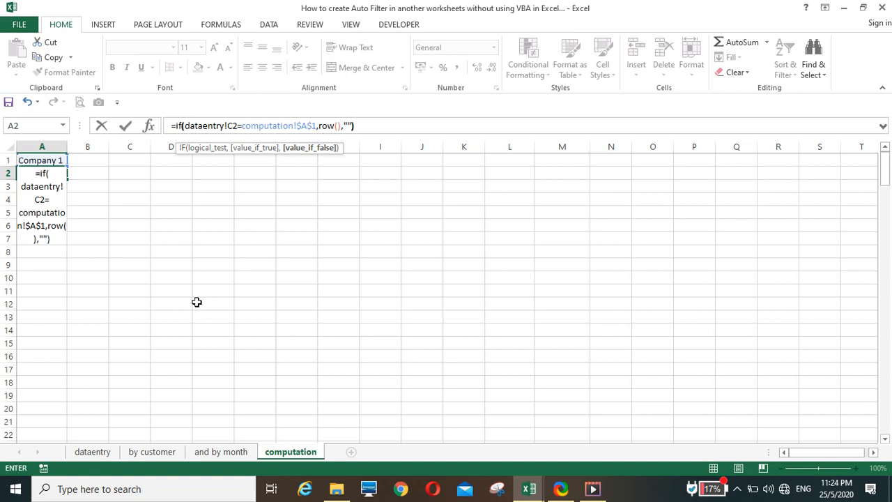
{"action": "key", "text": "Return"}
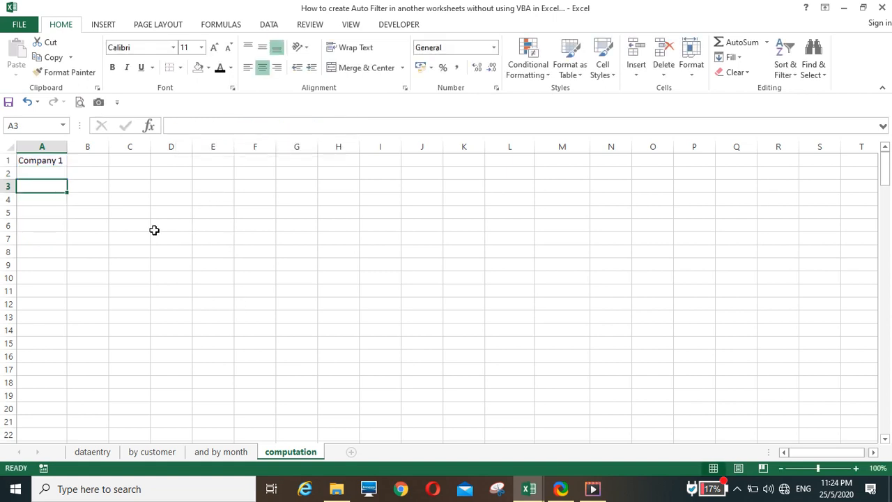
Fill the A2 formula down column A through row 180.
{"action": "left_click", "coordinate": [52, 174]}
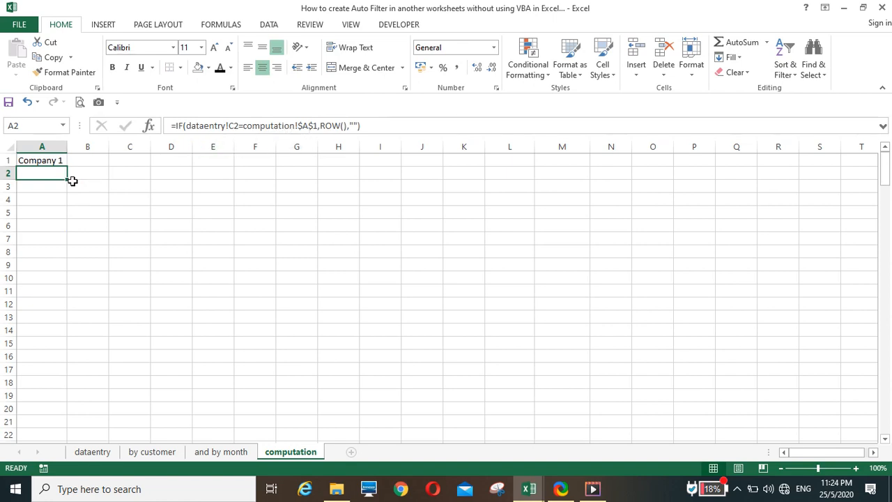
{"action": "left_click_drag", "start_coordinate": [69, 180], "coordinate": [44, 416]}
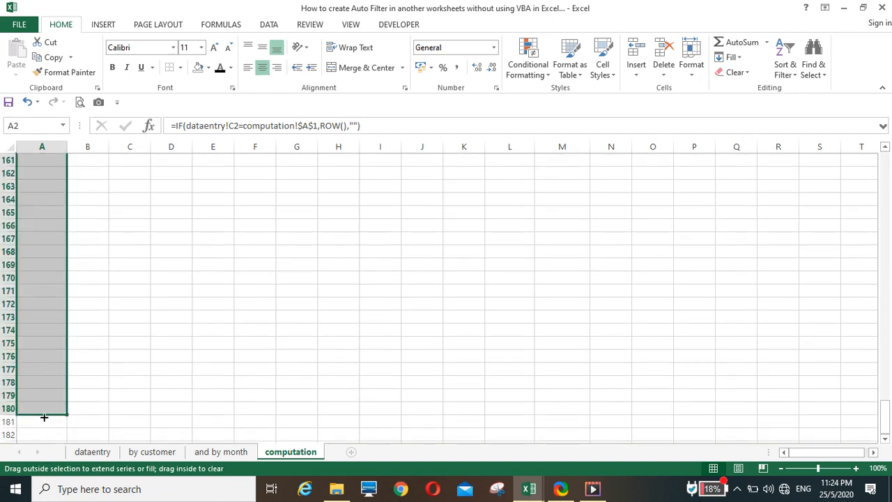
Review column A of the computation sheet for the row numbers returned for Company 1.
{"action": "scroll", "coordinate": [126, 381], "scroll_direction": "up", "scroll_amount": 14}
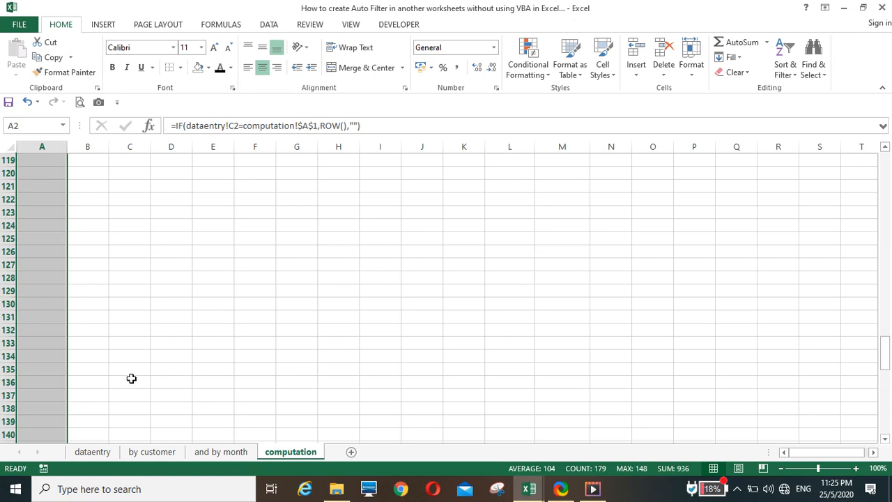
{"action": "scroll", "coordinate": [133, 379], "scroll_direction": "down", "scroll_amount": 5}
{"action": "scroll", "coordinate": [138, 384], "scroll_direction": "up", "scroll_amount": 12}
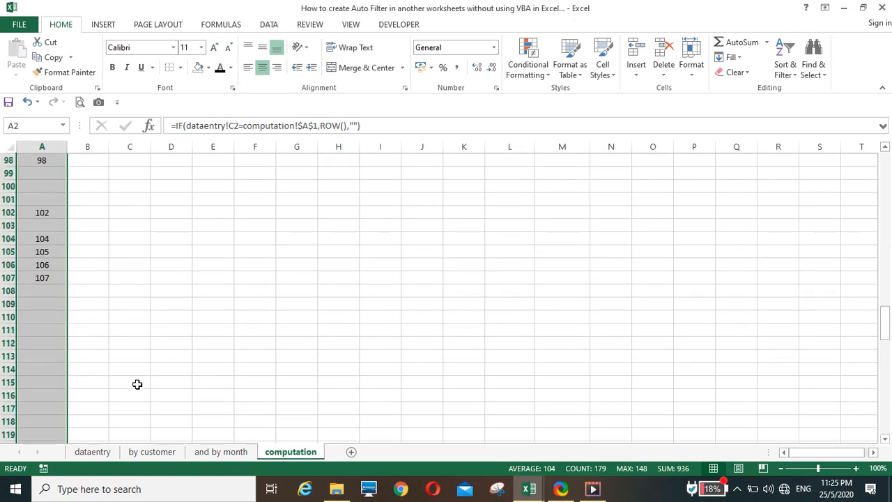
{"action": "scroll", "coordinate": [137, 384], "scroll_direction": "up", "scroll_amount": 4}
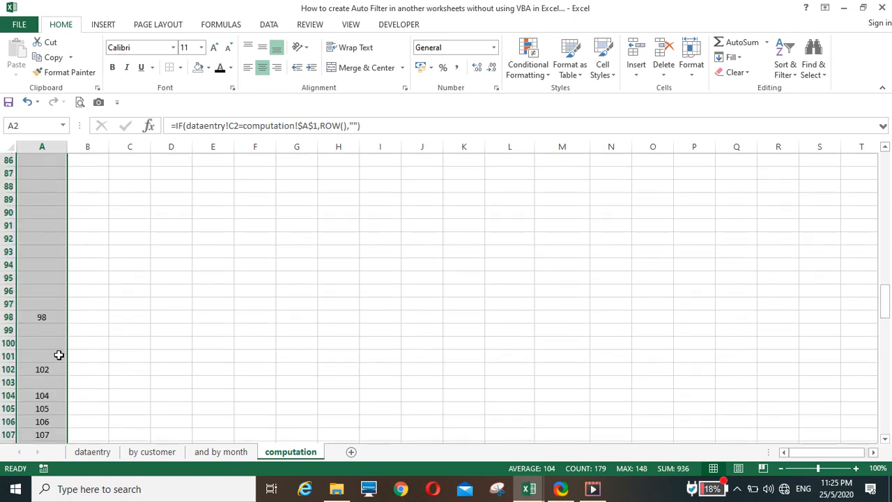
{"action": "scroll", "coordinate": [59, 356], "scroll_direction": "down", "scroll_amount": 18}
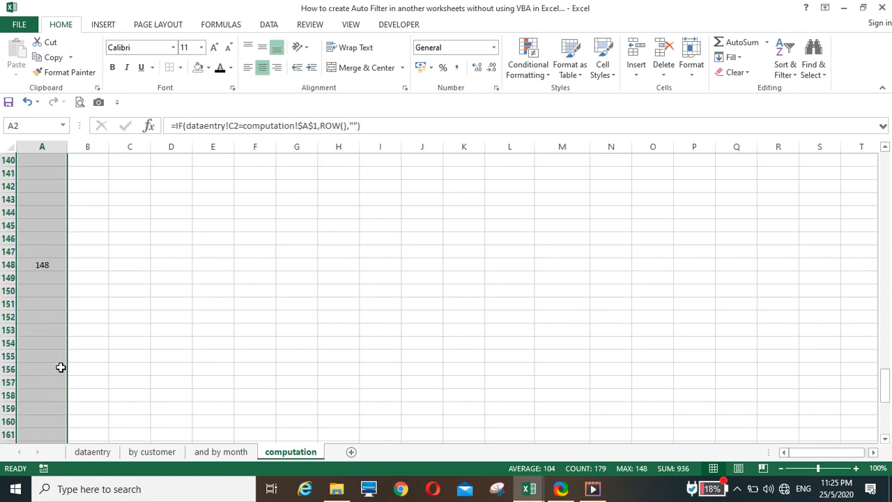
{"action": "scroll", "coordinate": [61, 366], "scroll_direction": "up", "scroll_amount": 20}
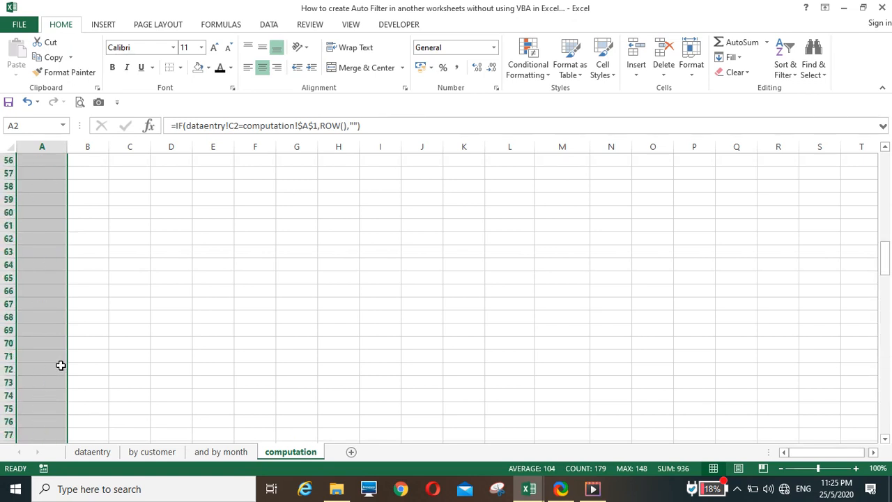
{"action": "scroll", "coordinate": [61, 364], "scroll_direction": "up", "scroll_amount": 16}
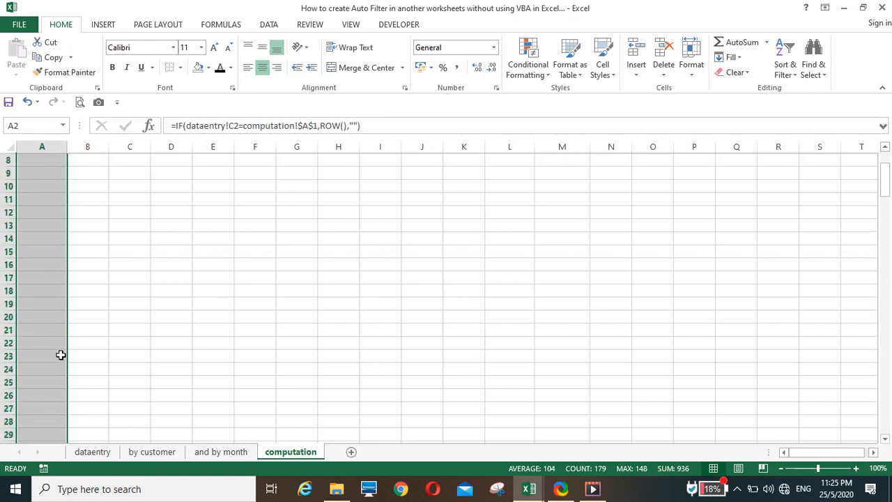
{"action": "scroll", "coordinate": [62, 362], "scroll_direction": "down", "scroll_amount": 20}
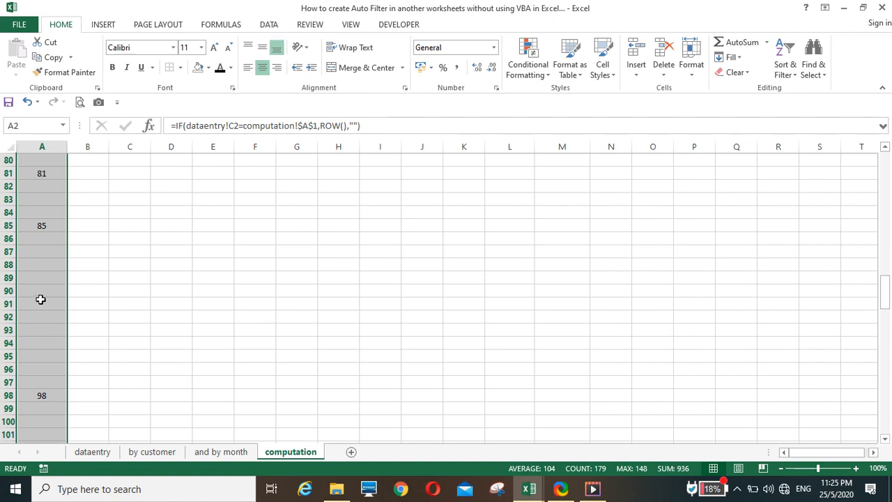
{"action": "scroll", "coordinate": [73, 362], "scroll_direction": "up", "scroll_amount": 12}
{"action": "scroll", "coordinate": [74, 362], "scroll_direction": "up", "scroll_amount": 14}
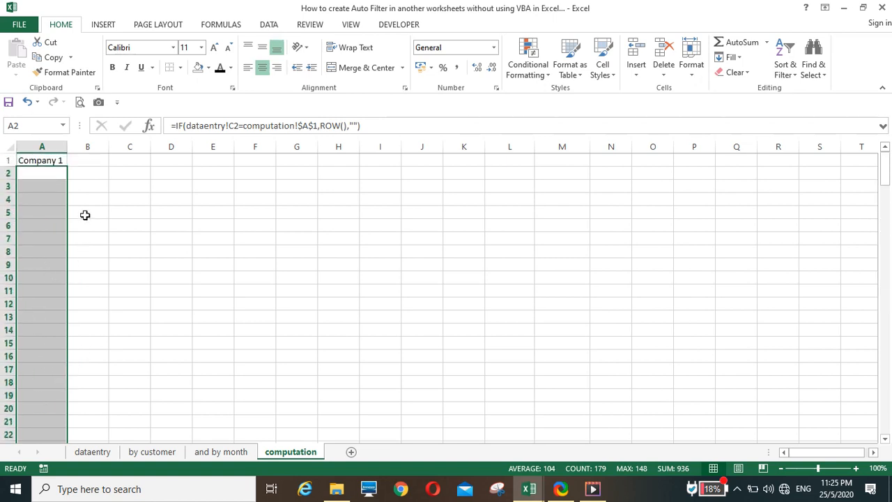
Enter =SMALL(A2:A180,ROW()-1) in B2 of the computation sheet.
{"action": "left_click", "coordinate": [84, 174]}
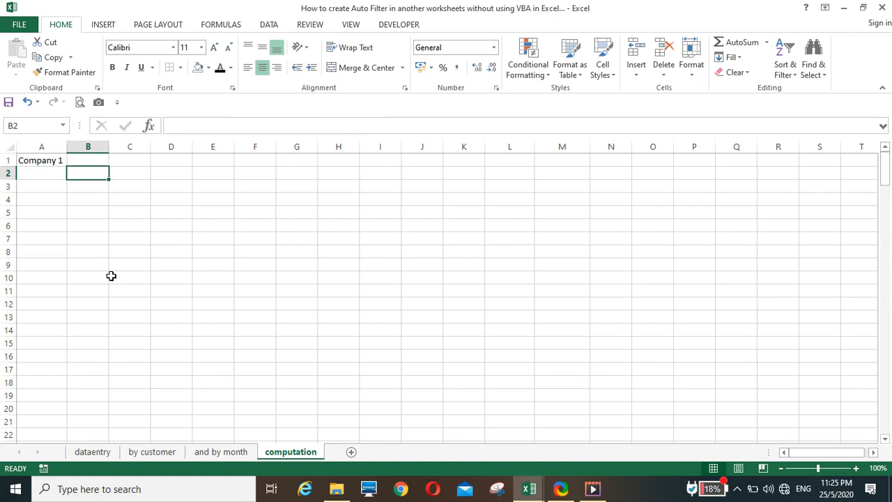
{"action": "type", "text": "=sma"}
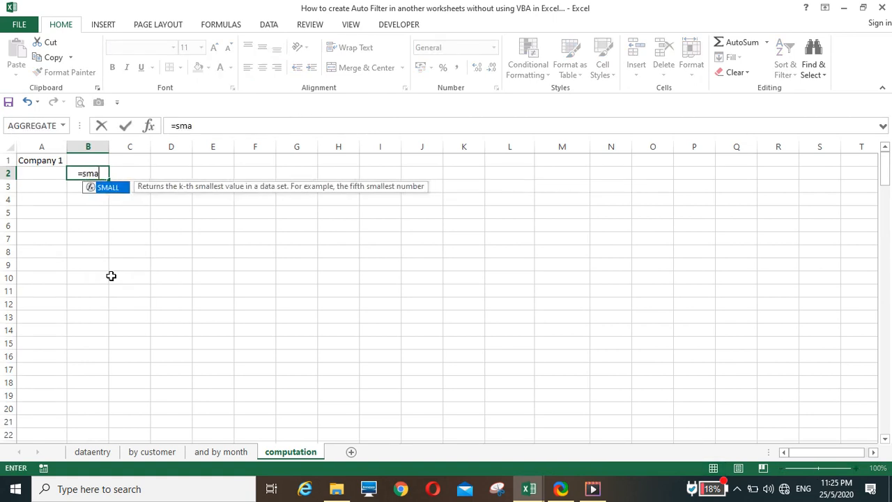
{"action": "type", "text": "ll("}
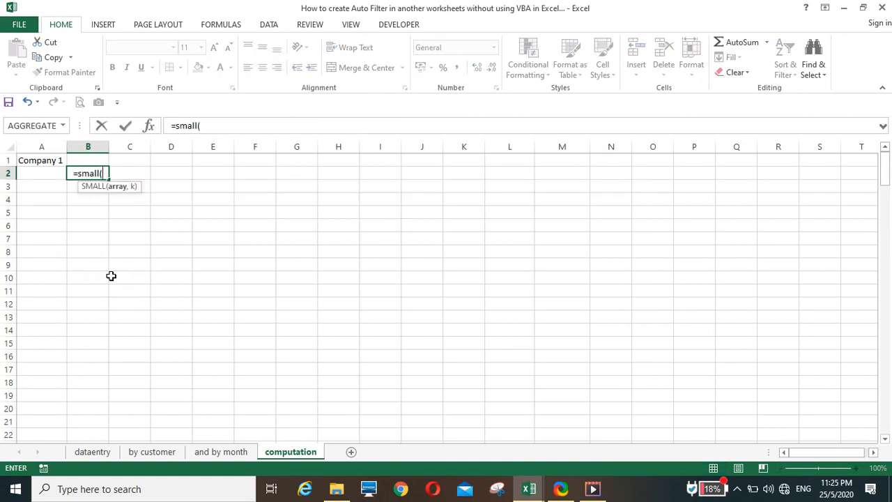
{"action": "left_click", "coordinate": [31, 177]}
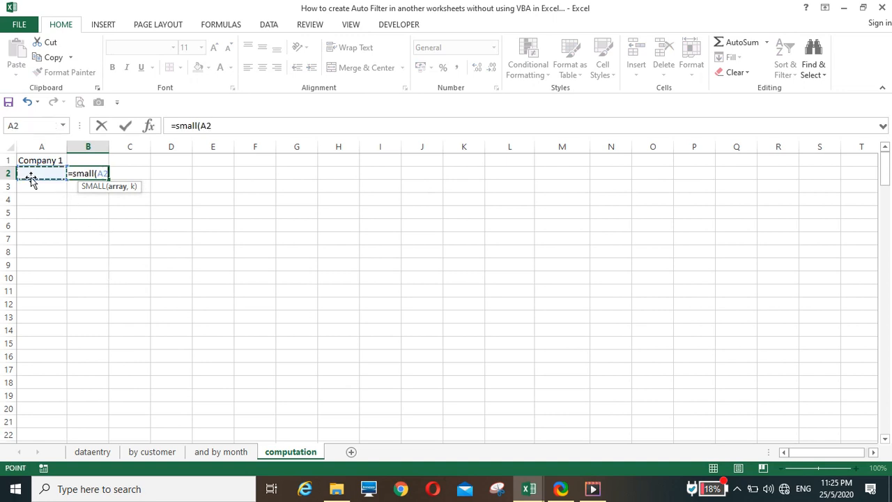
{"action": "key", "text": "End"}
{"action": "key", "text": "shift+Down"}
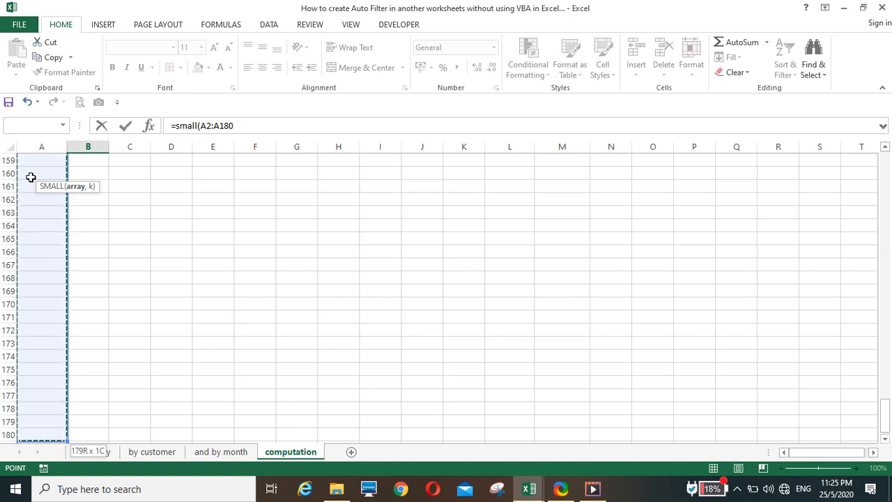
{"action": "type", "text": ","}
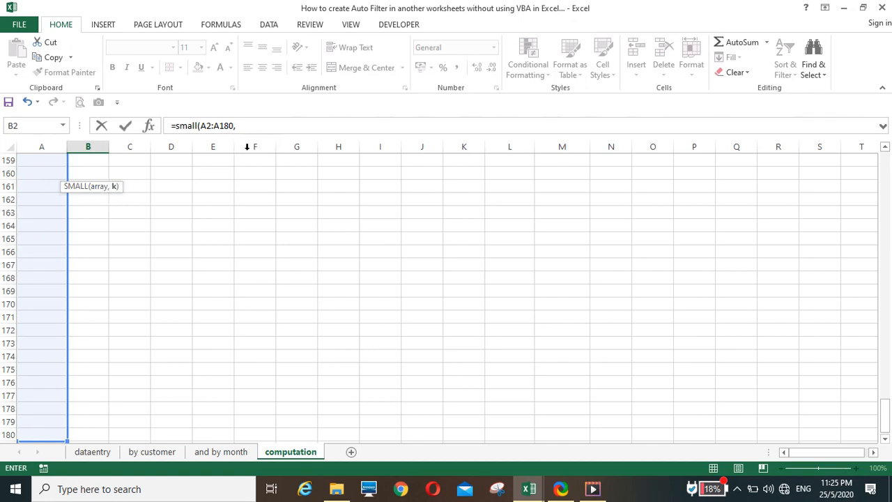
{"action": "type", "text": "row("}
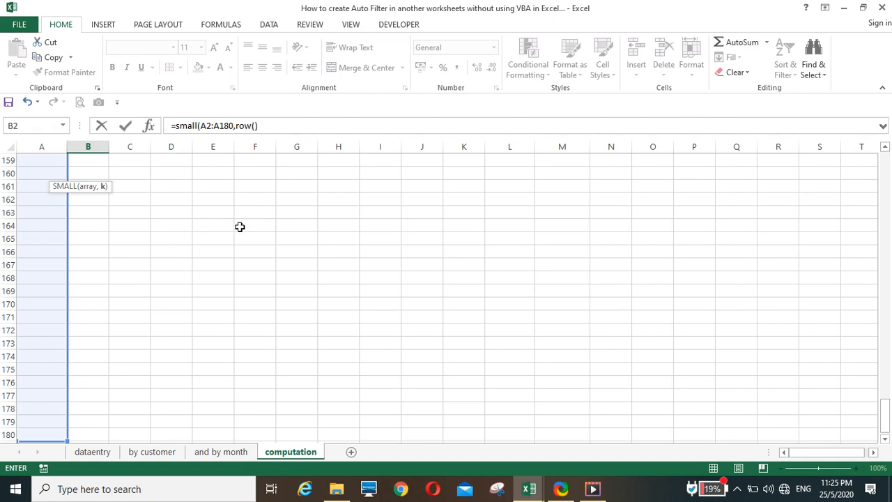
{"action": "type", "text": "-1"}
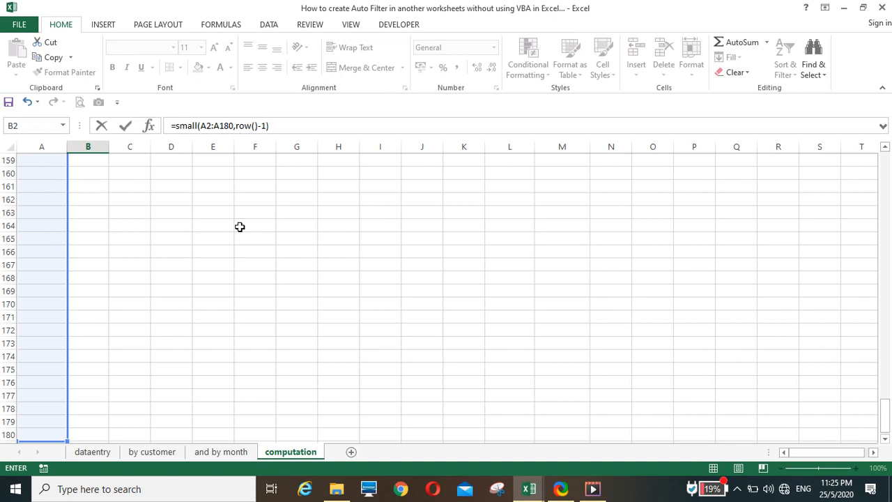
{"action": "key", "text": "Return"}
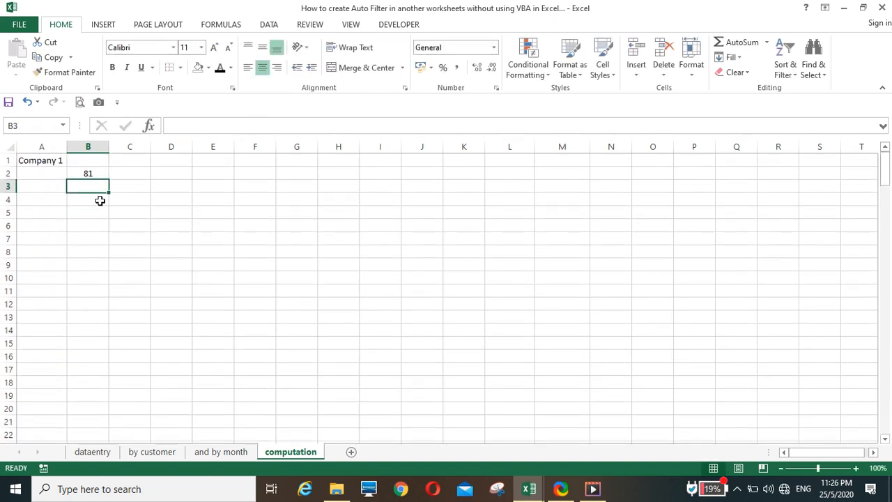
Make the B2 formula's range absolute as $A$2:$A$180 and fill the formula down column B through row 180.
{"action": "left_click", "coordinate": [88, 174]}
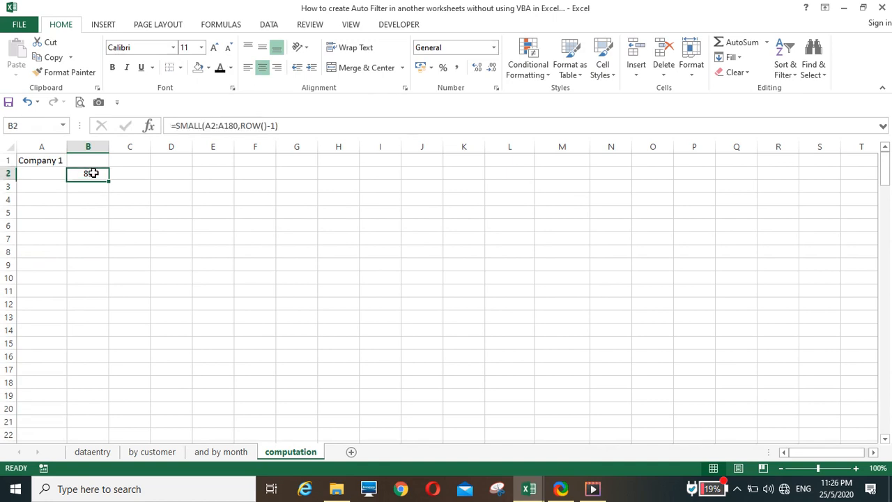
{"action": "left_click", "coordinate": [212, 127]}
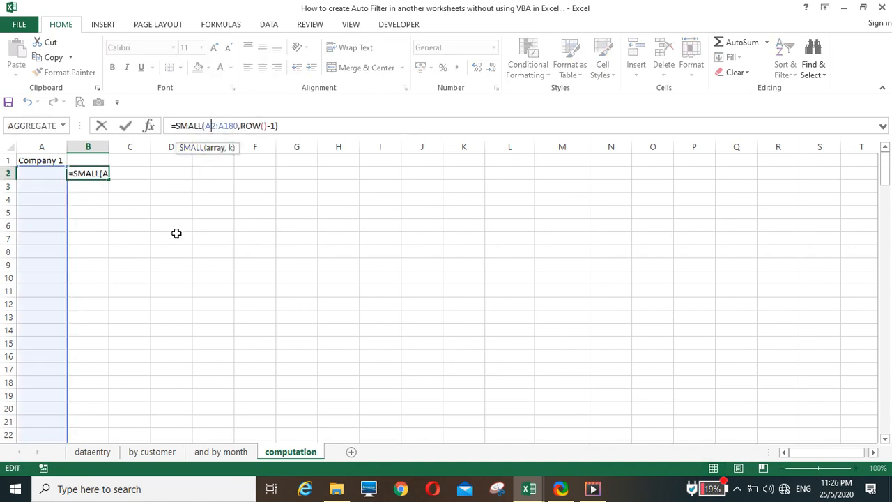
{"action": "key", "text": "F4"}
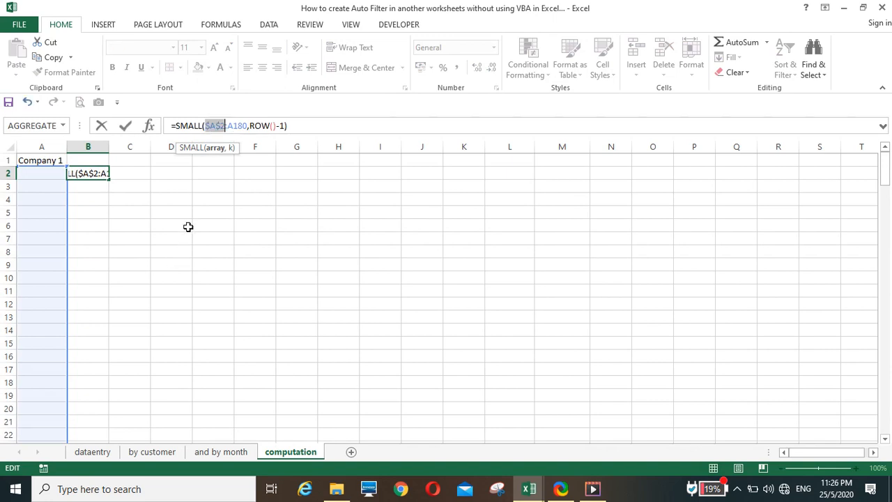
{"action": "left_click", "coordinate": [237, 126]}
{"action": "key", "text": "F4"}
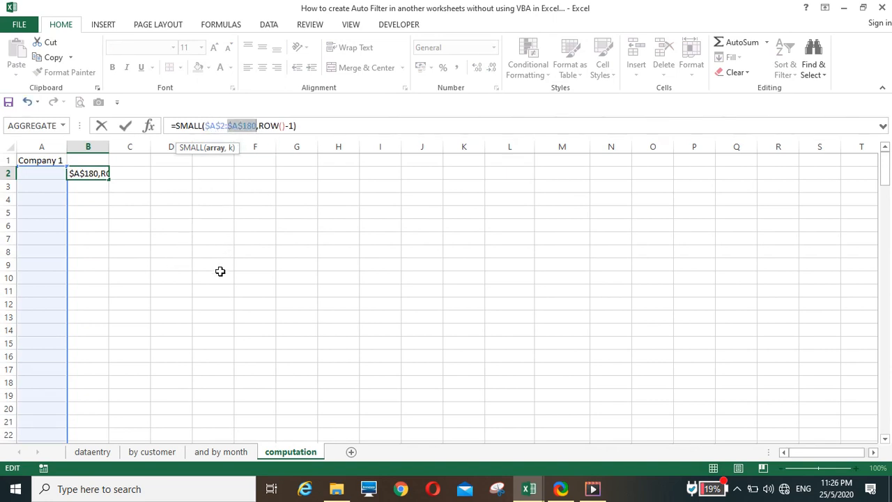
{"action": "key", "text": "Return"}
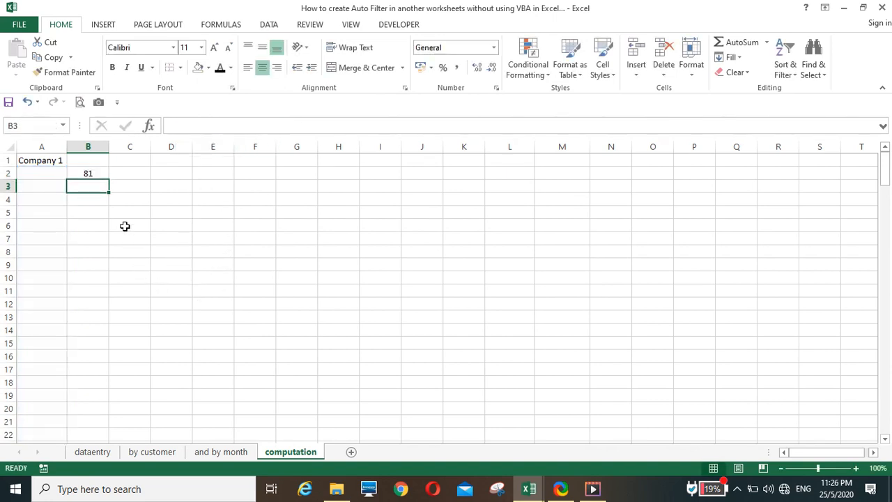
{"action": "left_click", "coordinate": [89, 172]}
{"action": "double_click", "coordinate": [110, 179]}
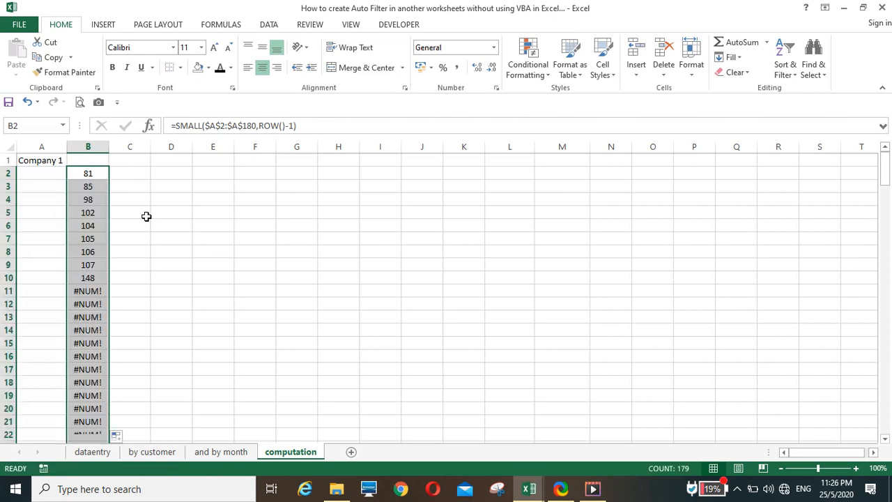
Wrap the SMALL formula in B2 in IFERROR with "" as the value if error.
{"action": "left_click", "coordinate": [89, 291]}
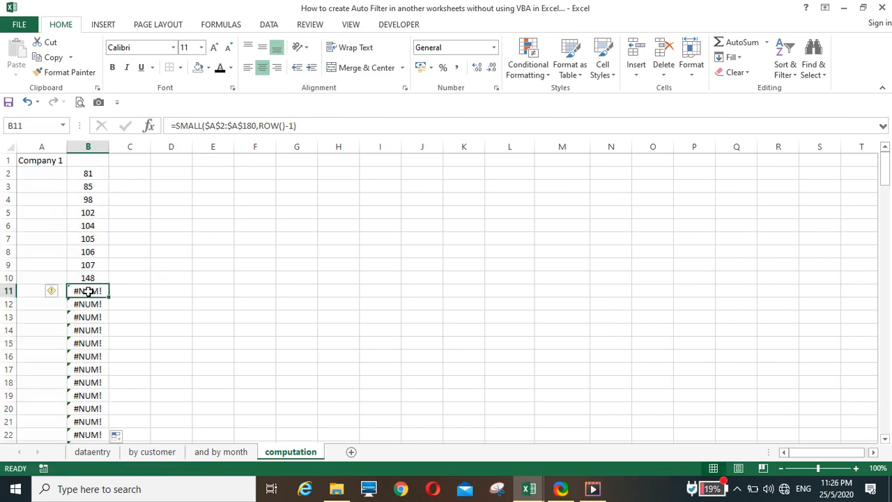
{"action": "left_click", "coordinate": [86, 176]}
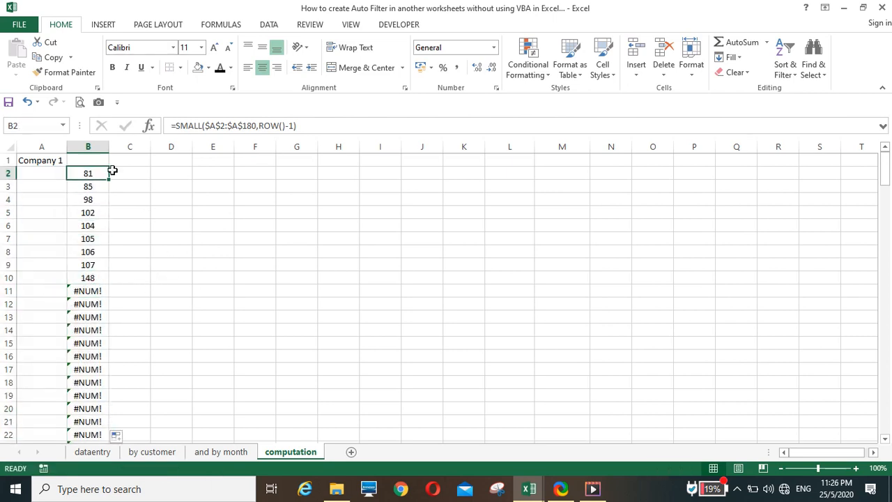
{"action": "left_click", "coordinate": [177, 126]}
{"action": "type", "text": "iferror"}
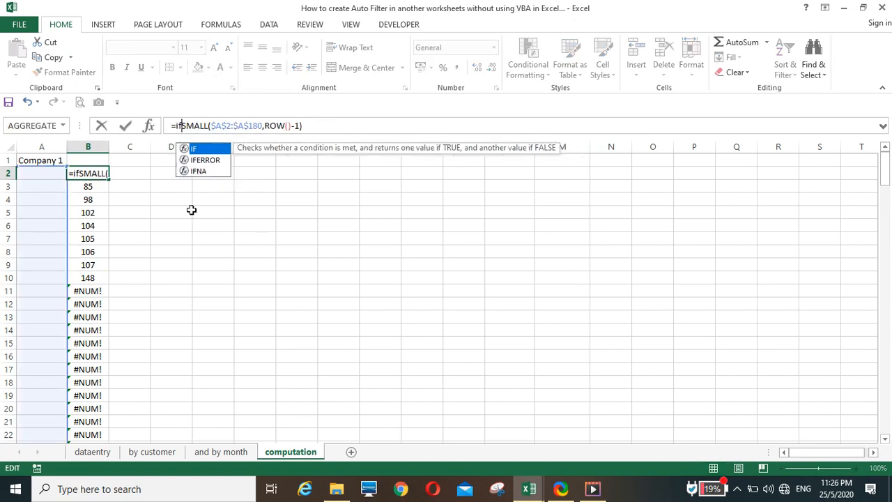
{"action": "type", "text": "()-1)"}
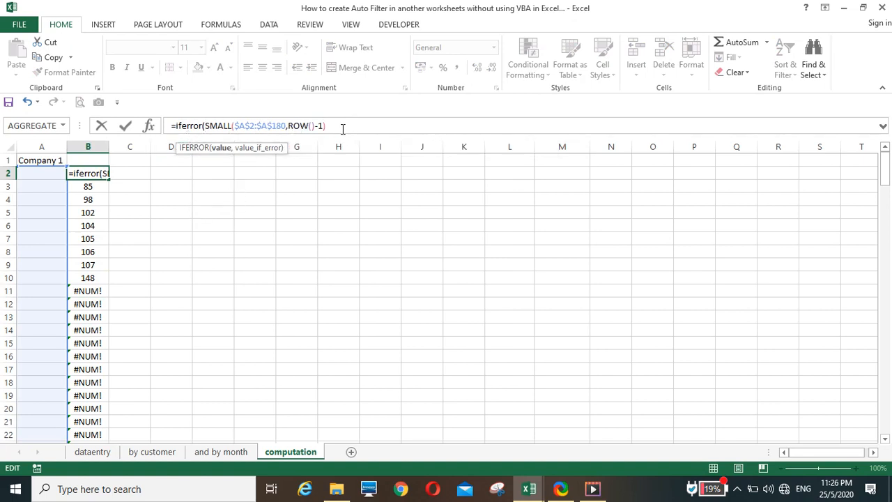
{"action": "type", "text": ",\"\")"}
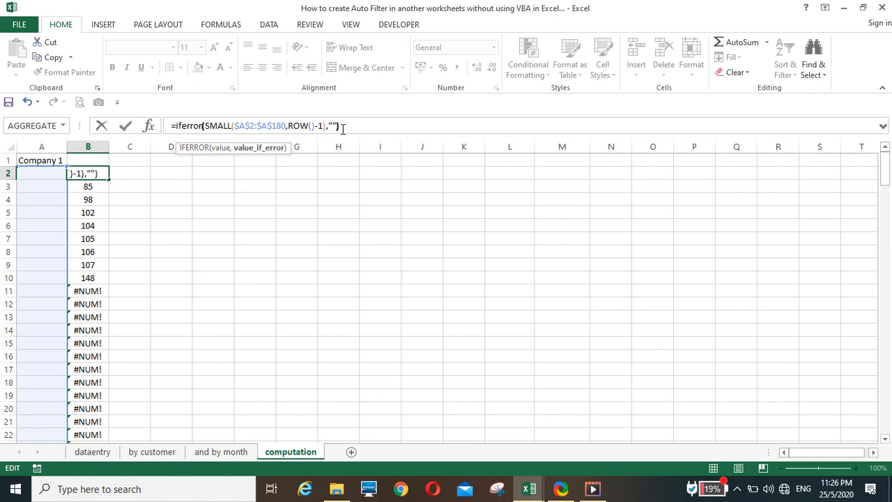
{"action": "key", "text": "Return"}
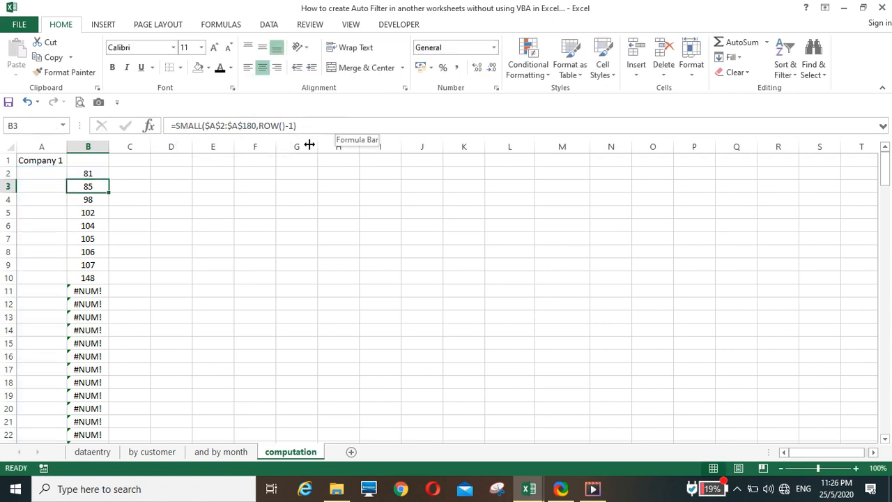
Fill the IFERROR formula from B2 down column B through row 180 and check the row numbers in B2:B10.
{"action": "left_click", "coordinate": [81, 173]}
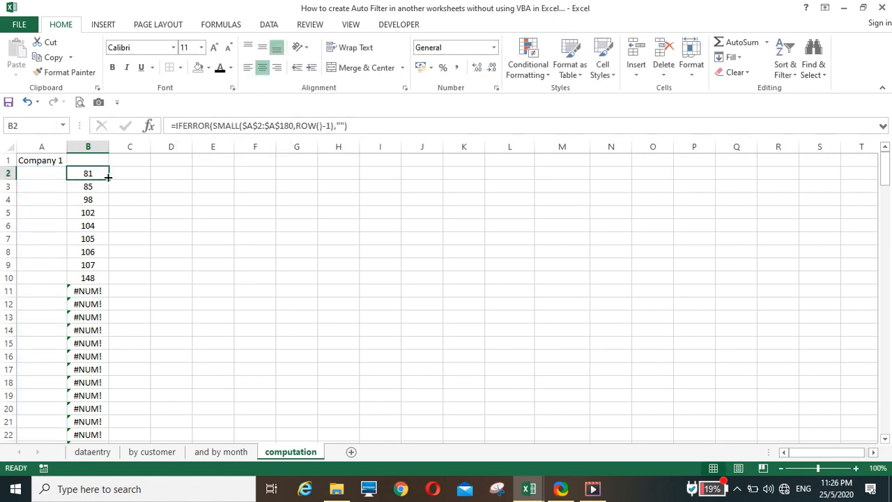
{"action": "double_click", "coordinate": [108, 178]}
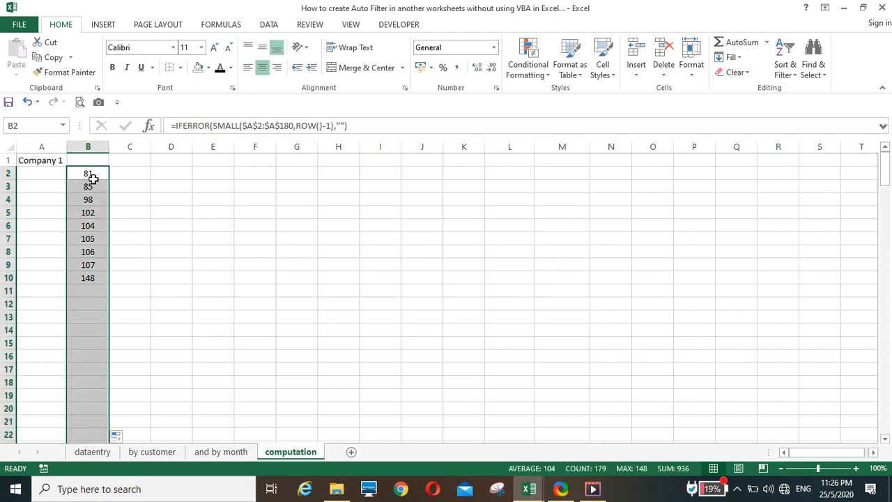
{"action": "left_click_drag", "start_coordinate": [92, 179], "coordinate": [94, 276]}
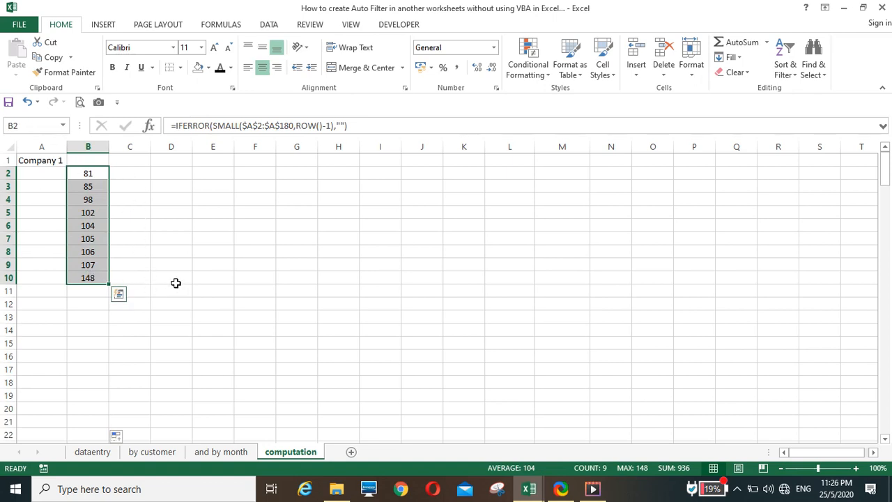
Copy the header row A1:H1 from the dataentry sheet to the computation sheet, starting at C1.
{"action": "left_click", "coordinate": [91, 453]}
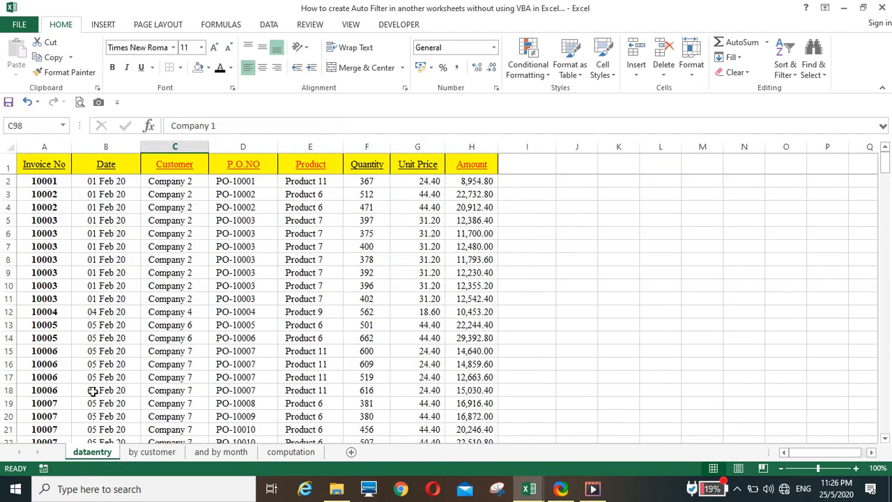
{"action": "left_click_drag", "start_coordinate": [39, 163], "coordinate": [471, 157]}
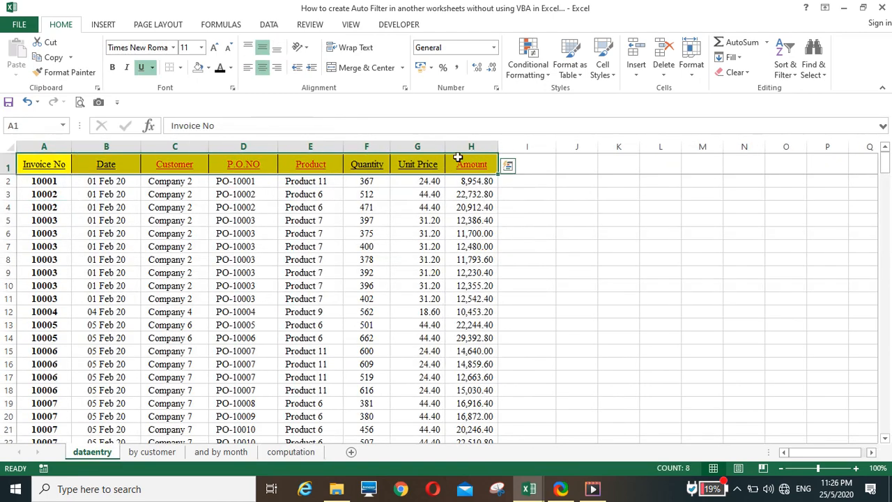
{"action": "right_click", "coordinate": [300, 165]}
{"action": "left_click", "coordinate": [325, 192]}
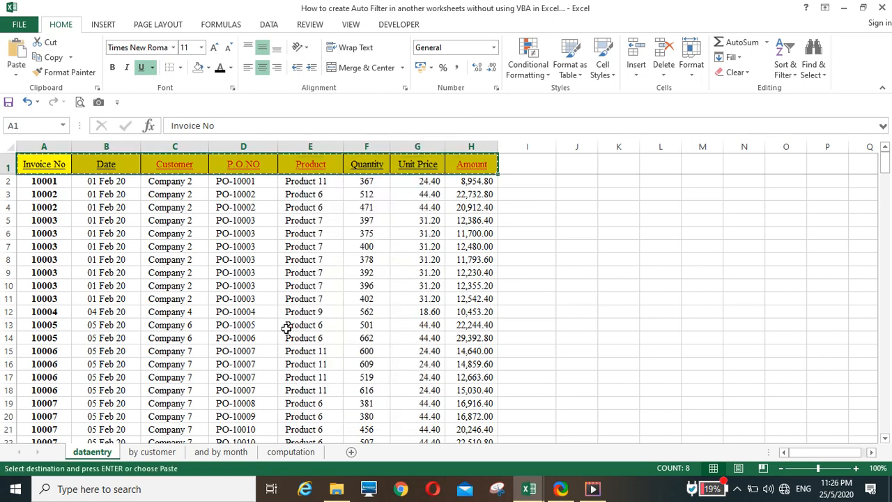
{"action": "left_click", "coordinate": [272, 454]}
{"action": "left_click", "coordinate": [134, 164]}
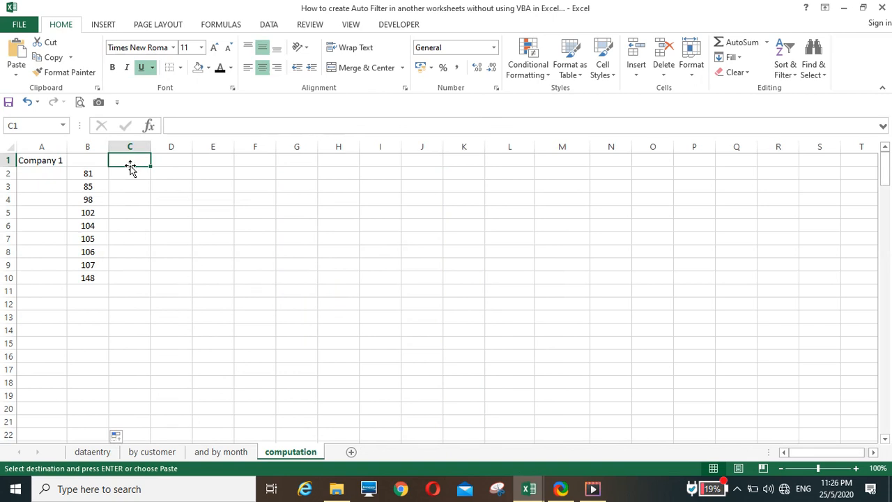
{"action": "key", "text": "ctrl+v"}
{"action": "left_click", "coordinate": [160, 235]}
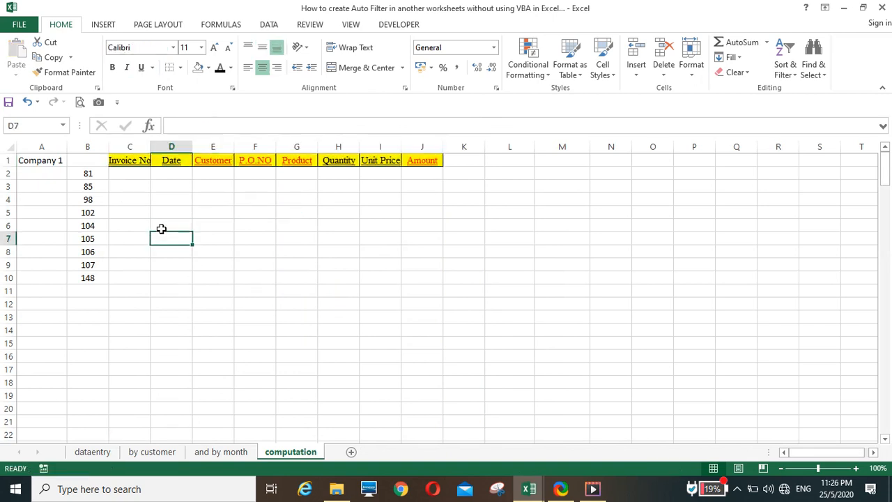
Start an HLOOKUP formula in C2 of the computation sheet with lookup value C1 and table array dataentry!A1:H1000.
{"action": "left_click", "coordinate": [131, 178]}
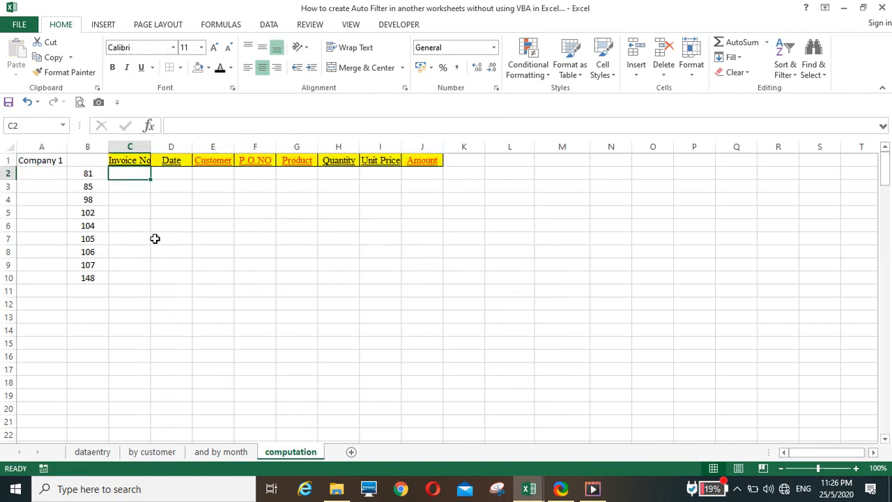
{"action": "type", "text": "="}
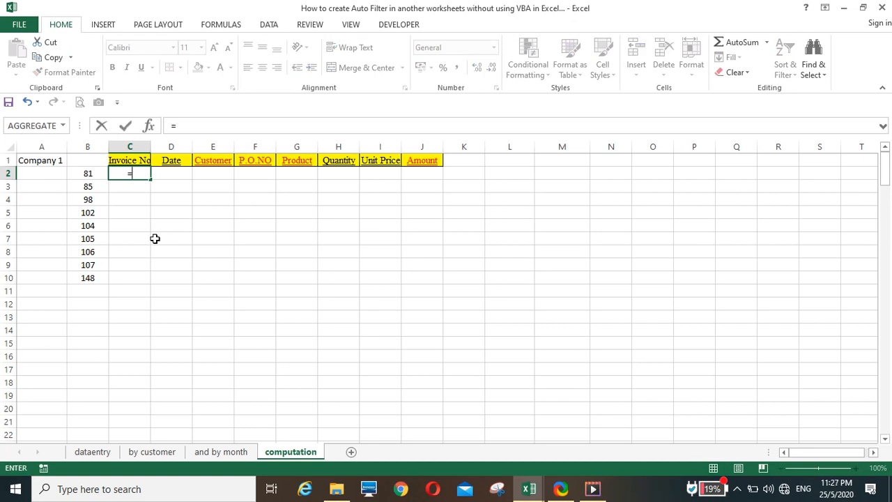
{"action": "type", "text": "hlookup"}
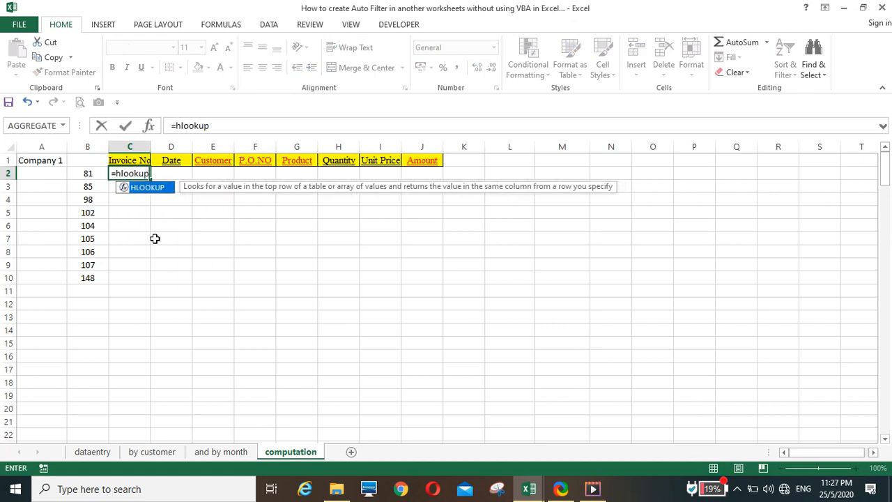
{"action": "type", "text": "("}
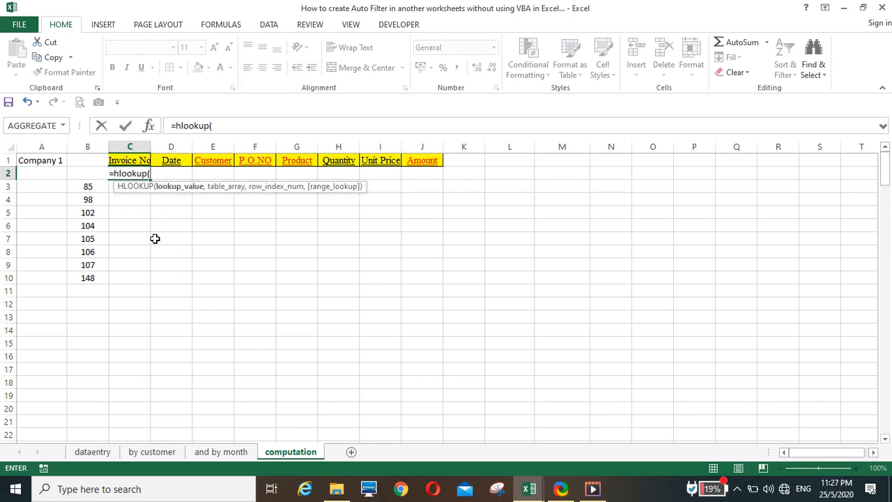
{"action": "key", "text": "Up"}
{"action": "type", "text": ","}
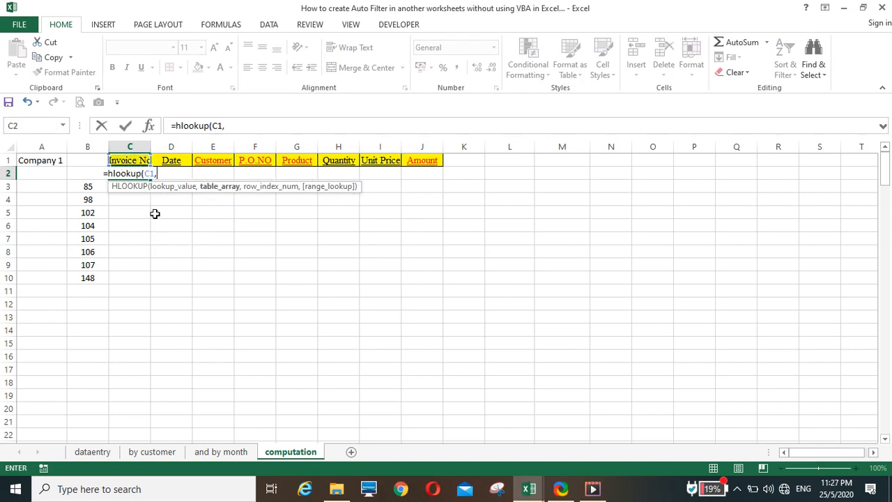
{"action": "left_click", "coordinate": [93, 452]}
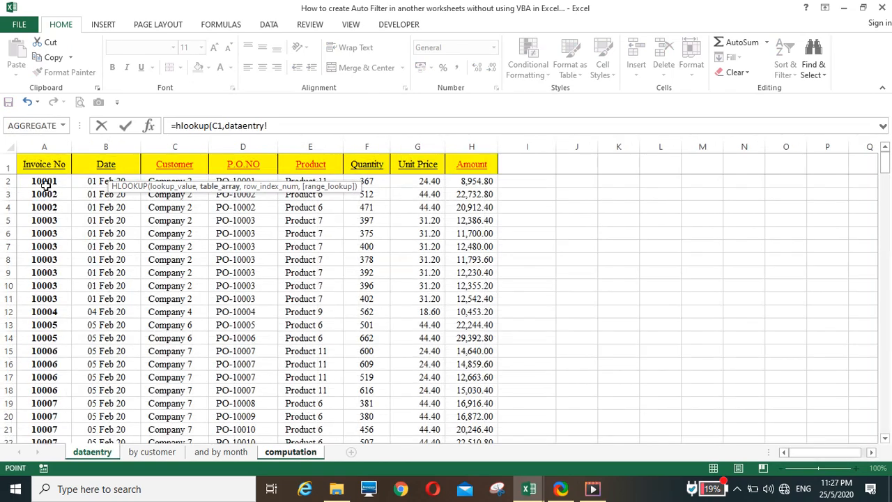
{"action": "left_click_drag", "start_coordinate": [36, 167], "coordinate": [492, 284]}
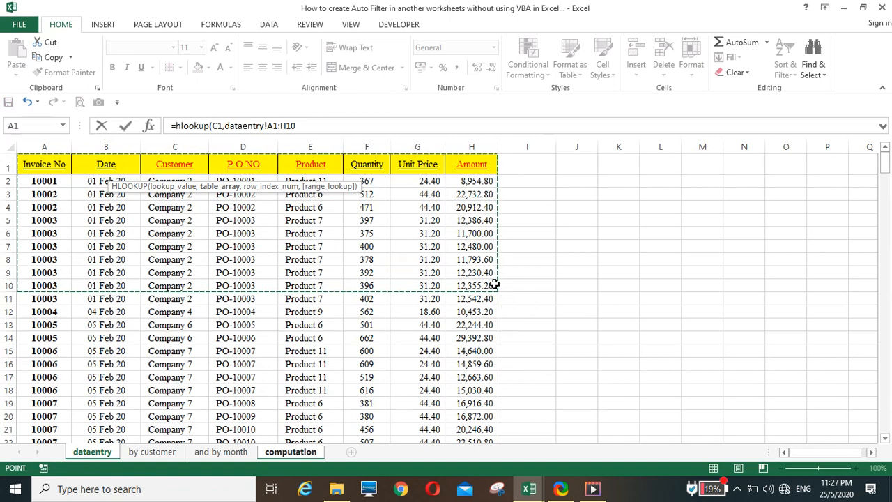
{"action": "left_click", "coordinate": [310, 126]}
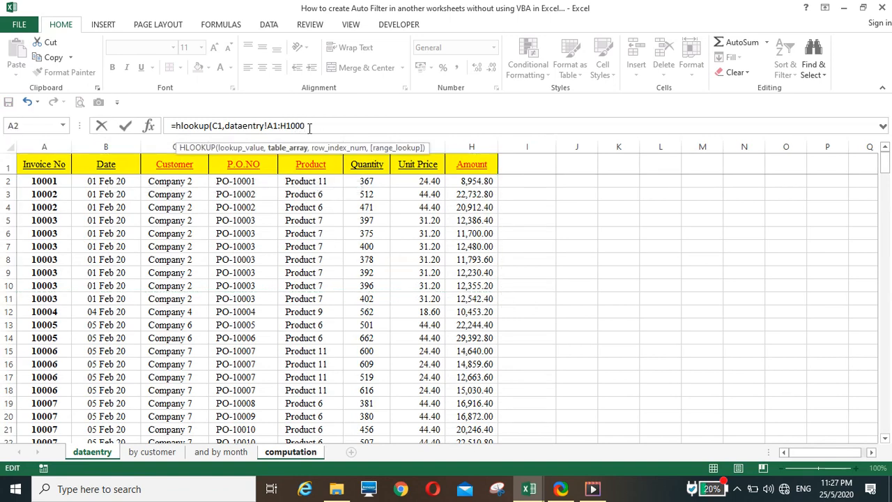
{"action": "type", "text": "00,"}
Complete the HLOOKUP formula in C2 with computation!B2 as the row index and 0 for an exact match.
{"action": "left_click", "coordinate": [286, 454]}
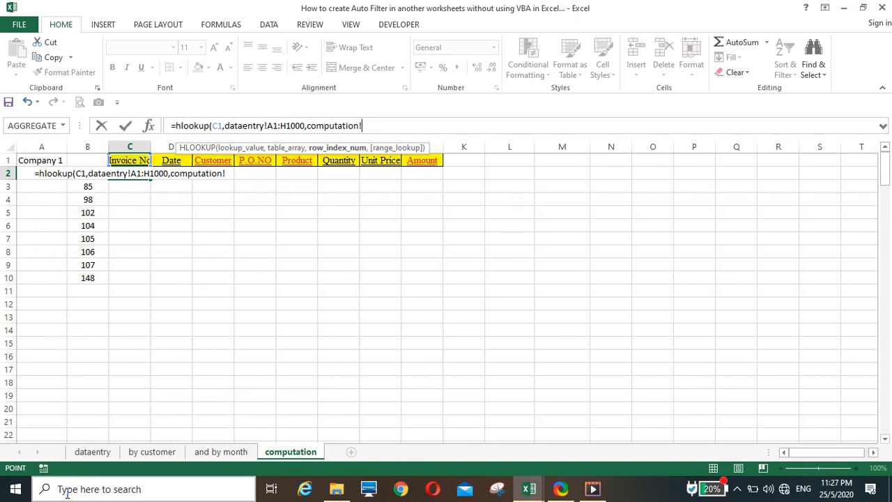
{"action": "key", "text": "Left"}
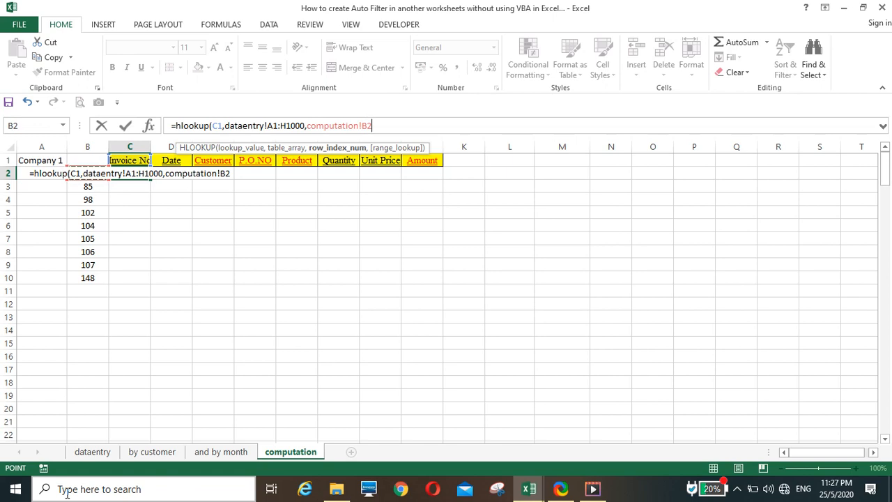
{"action": "type", "text": ","}
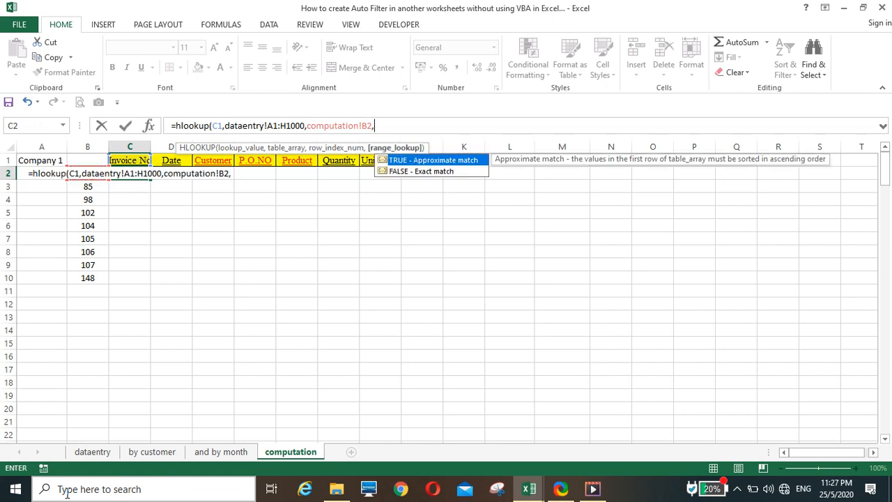
{"action": "type", "text": "0)"}
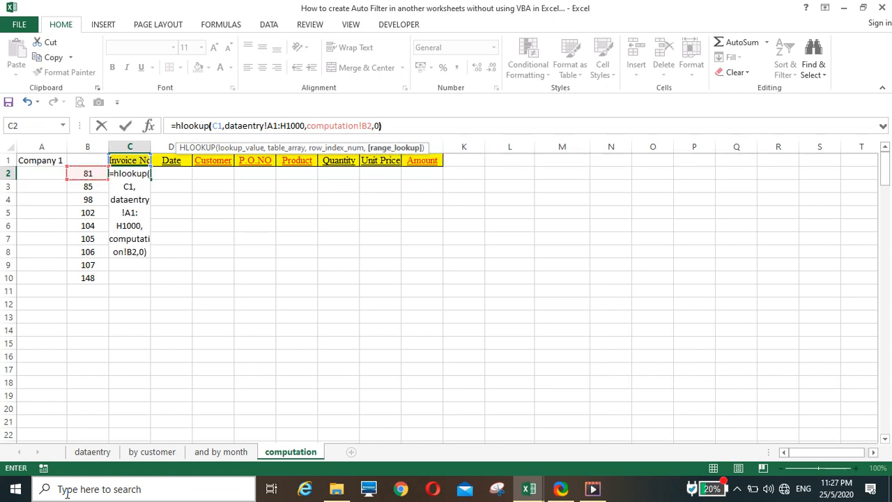
{"action": "key", "text": "Return"}
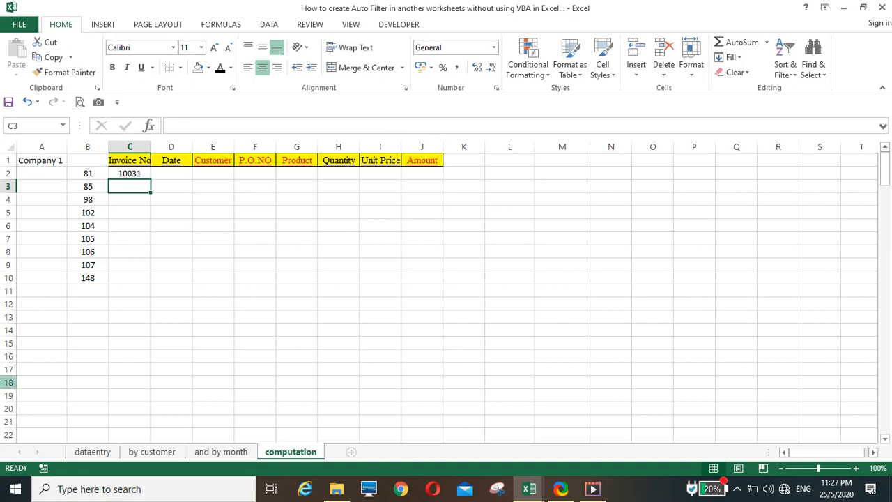
Lock the references in the C2 formula as C$1, dataentry!$A$1:$H$1000 and computation!$B2.
{"action": "left_click", "coordinate": [121, 173]}
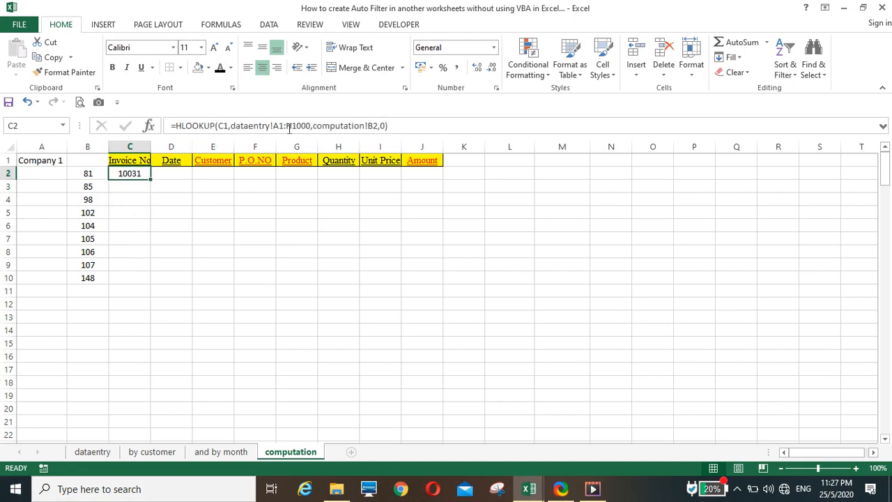
{"action": "left_click", "coordinate": [225, 125]}
{"action": "key", "text": "F4"}
{"action": "key", "text": "F4"}
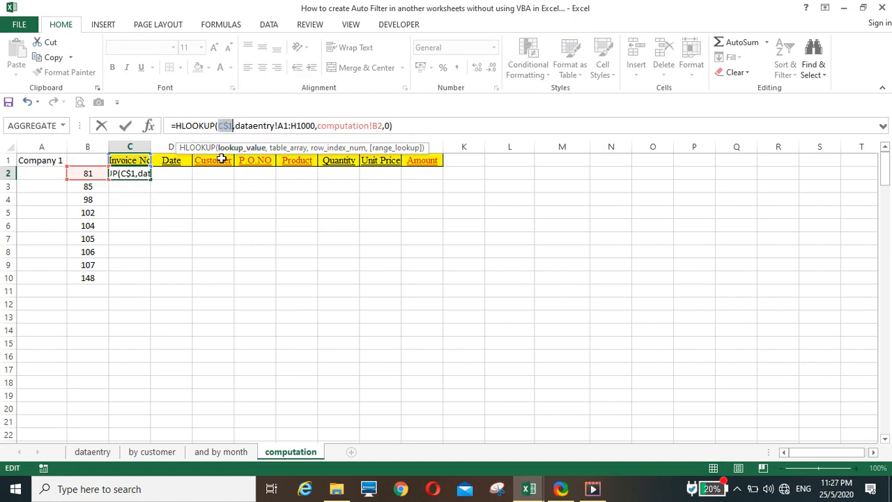
{"action": "left_click", "coordinate": [285, 126]}
{"action": "key", "text": "F4"}
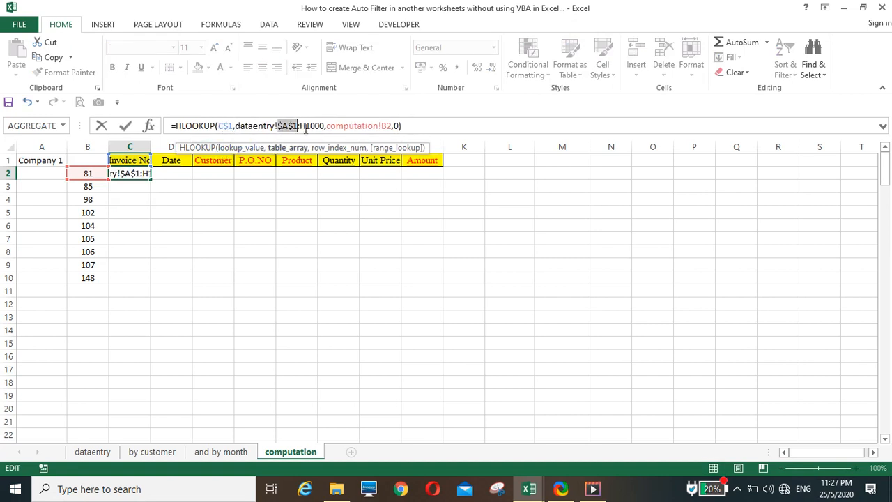
{"action": "left_click", "coordinate": [307, 125]}
{"action": "key", "text": "F4"}
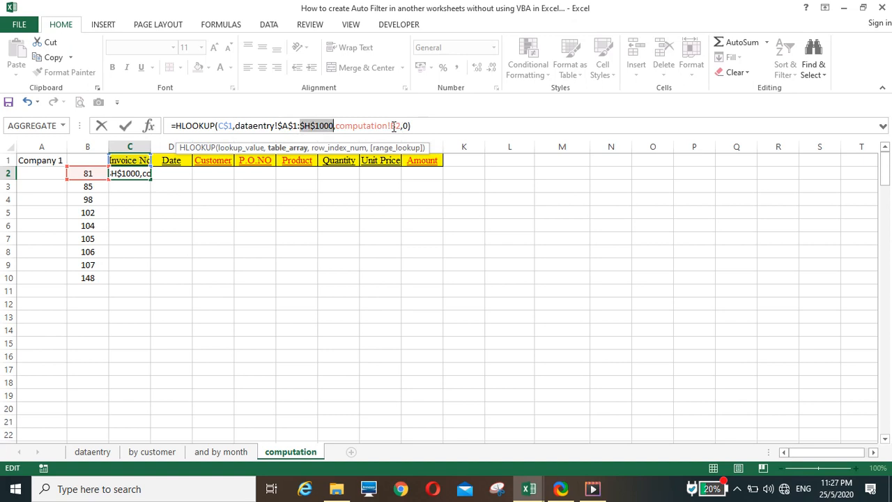
{"action": "left_click", "coordinate": [394, 126]}
{"action": "key", "text": "F4"}
{"action": "key", "text": "F4"}
{"action": "key", "text": "F4"}
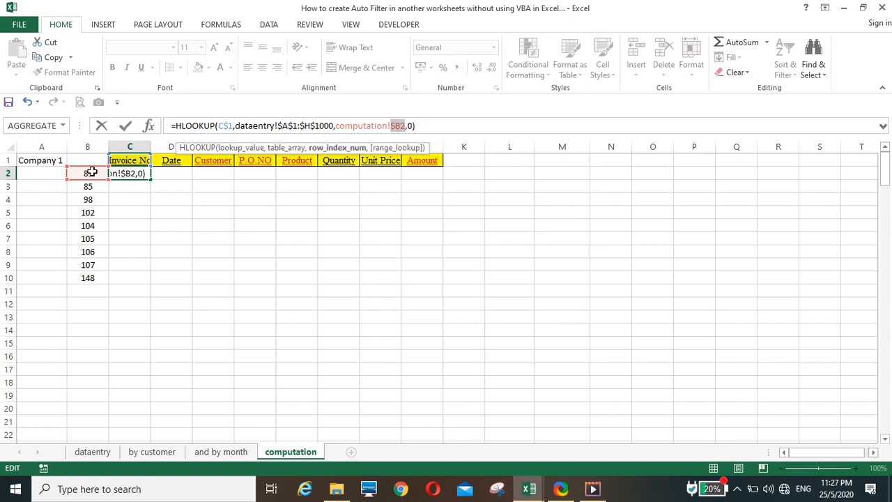
Wrap the HLOOKUP formula in C2 in IFERROR with "" as the value if error.
{"action": "left_click", "coordinate": [178, 125]}
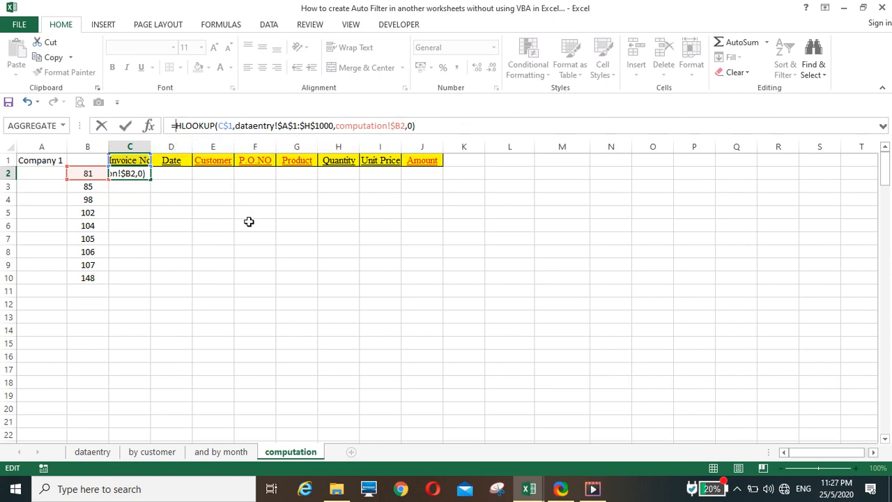
{"action": "type", "text": "iferror"}
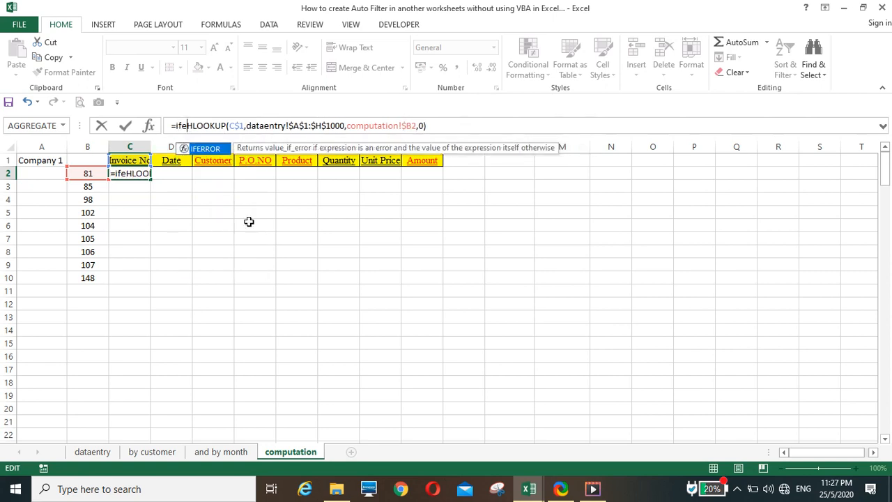
{"action": "type", "text": "("}
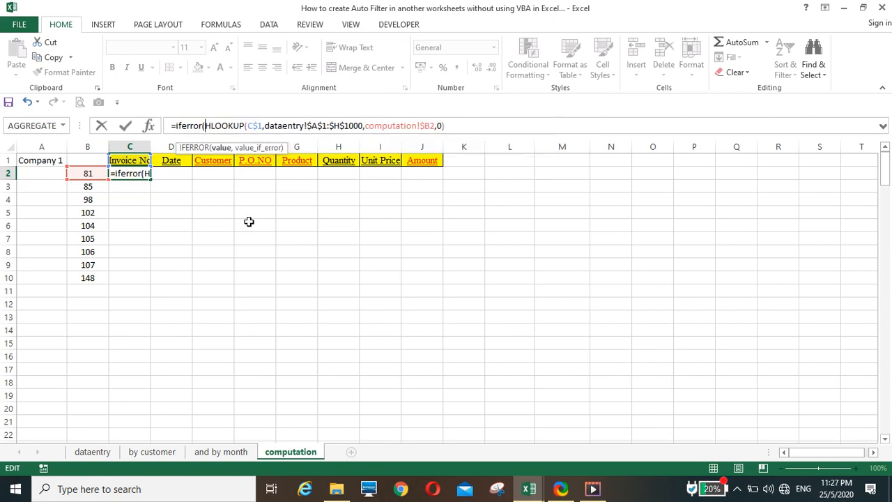
{"action": "left_click", "coordinate": [471, 130]}
{"action": "type", "text": ",\"\""}
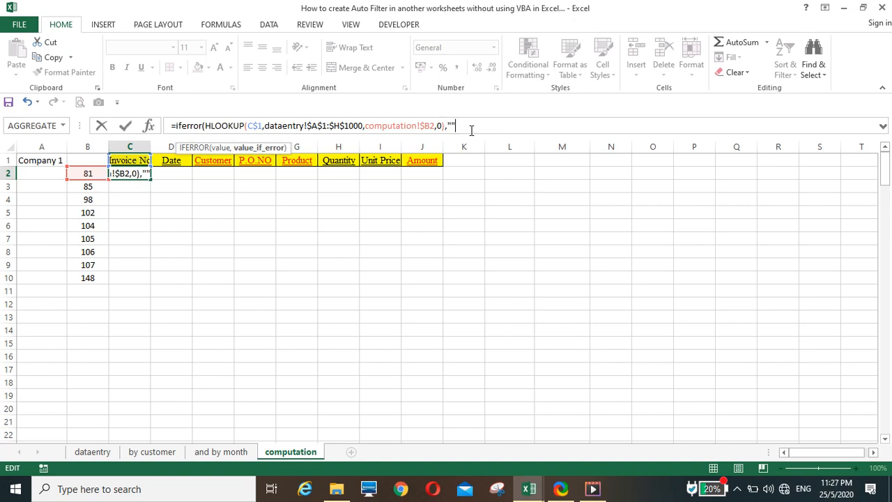
{"action": "type", "text": ")"}
{"action": "key", "text": "Return"}
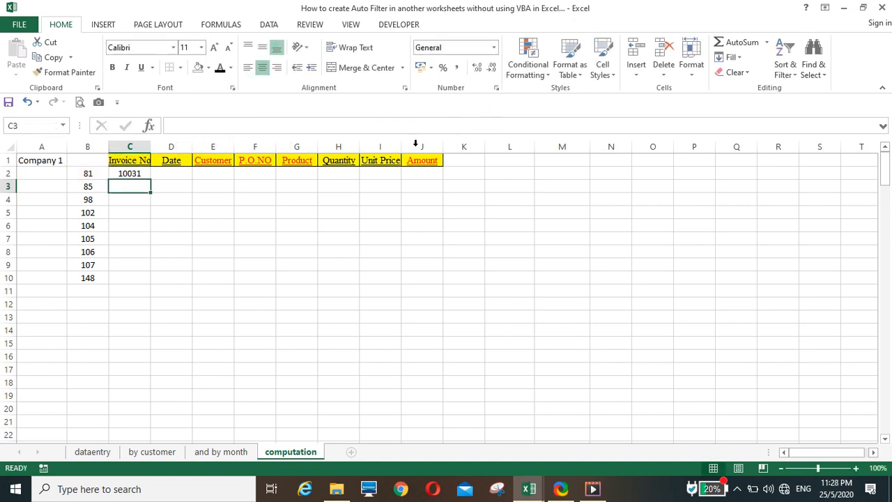
Fill the C2 formula across to J2 and down all rows alongside column B, and check the filled rows.
{"action": "left_click", "coordinate": [135, 173]}
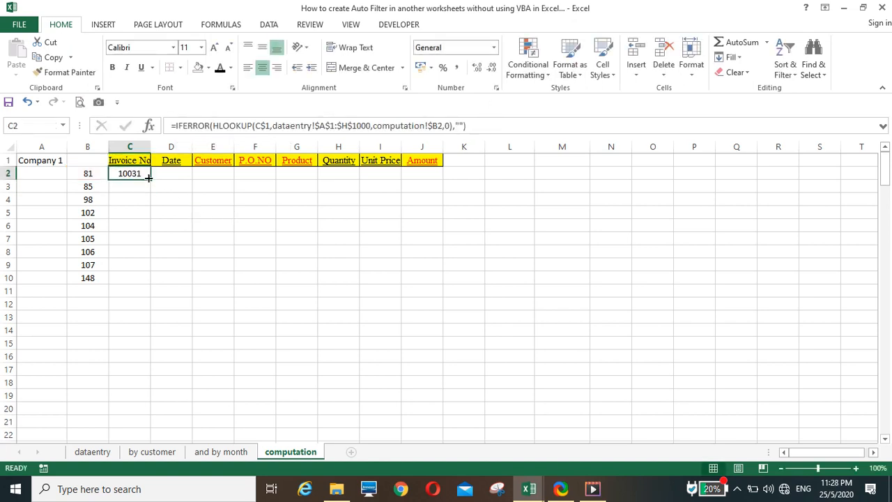
{"action": "left_click_drag", "start_coordinate": [148, 178], "coordinate": [441, 179]}
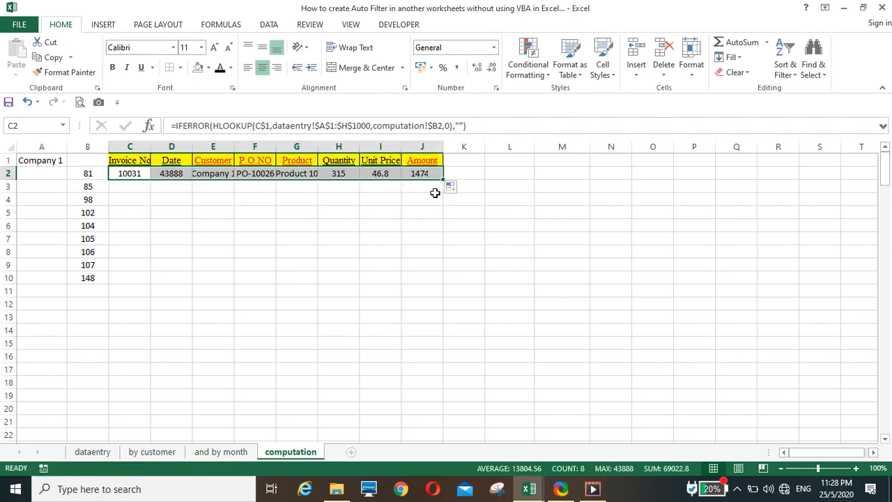
{"action": "double_click", "coordinate": [441, 178]}
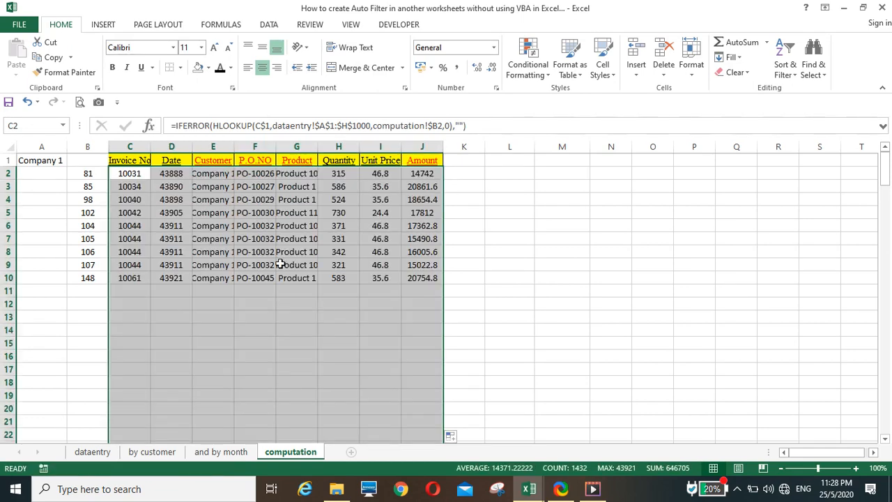
{"action": "scroll", "coordinate": [209, 320], "scroll_direction": "down", "scroll_amount": 5}
{"action": "scroll", "coordinate": [205, 331], "scroll_direction": "up", "scroll_amount": 5}
{"action": "left_click", "coordinate": [339, 303]}
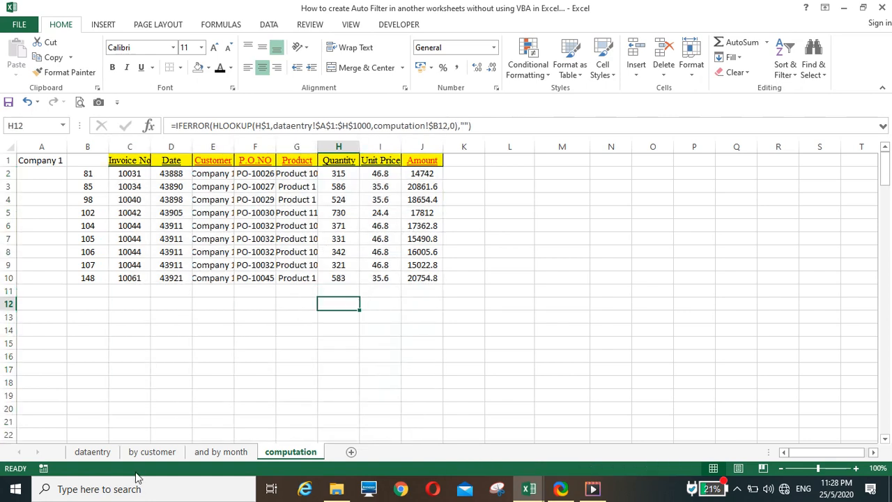
Enter =computation!C2 in cell A4 under Invoice No on the by customer sheet.
{"action": "left_click", "coordinate": [146, 454]}
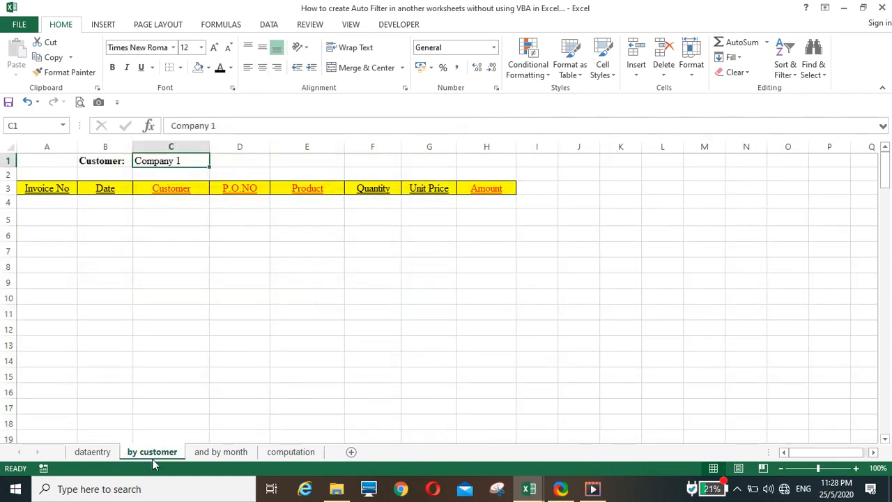
{"action": "left_click", "coordinate": [56, 203]}
{"action": "type", "text": "="}
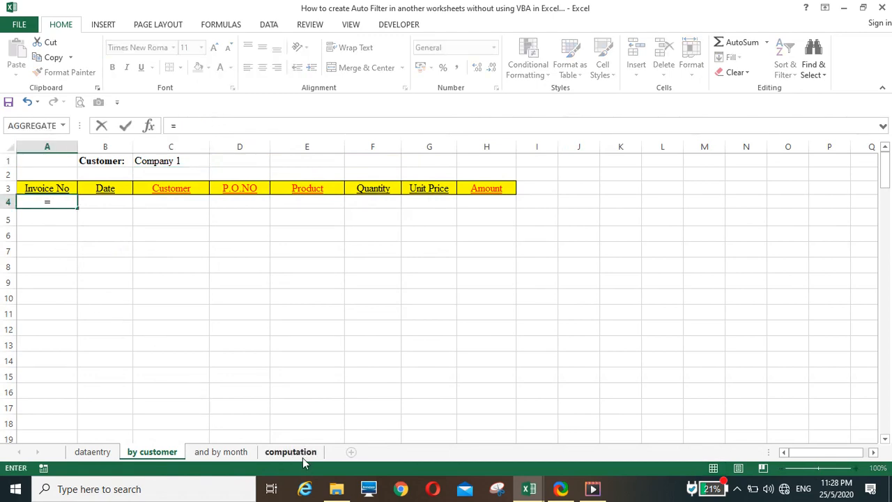
{"action": "left_click", "coordinate": [299, 456]}
{"action": "left_click", "coordinate": [129, 174]}
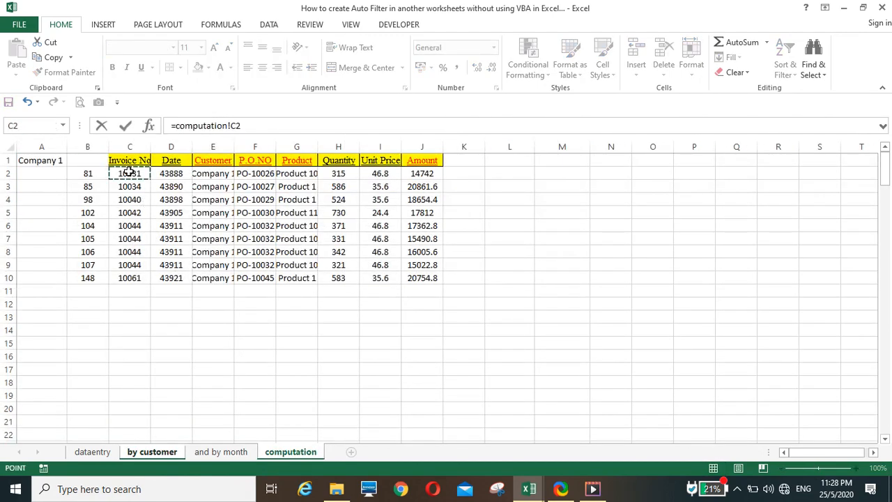
{"action": "key", "text": "Return"}
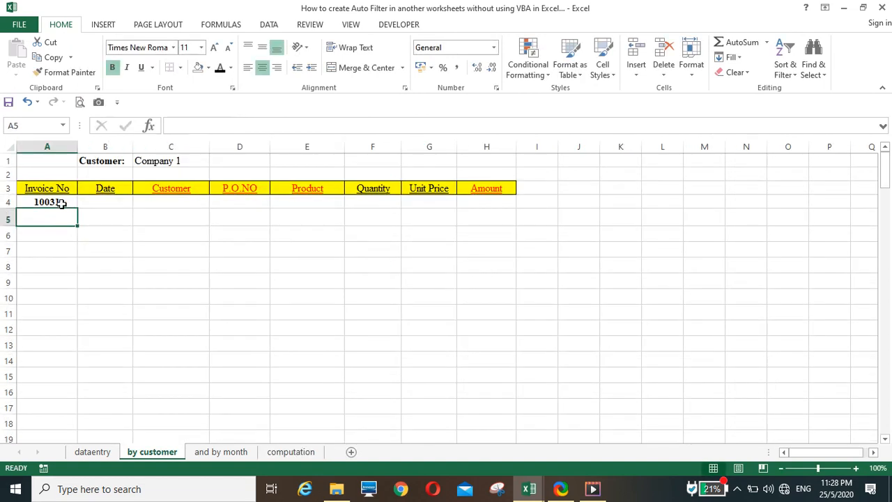
Fill the A4 link formula across row 4 to H4, under the Amount header.
{"action": "left_click", "coordinate": [56, 202]}
{"action": "left_click_drag", "start_coordinate": [78, 208], "coordinate": [501, 212]}
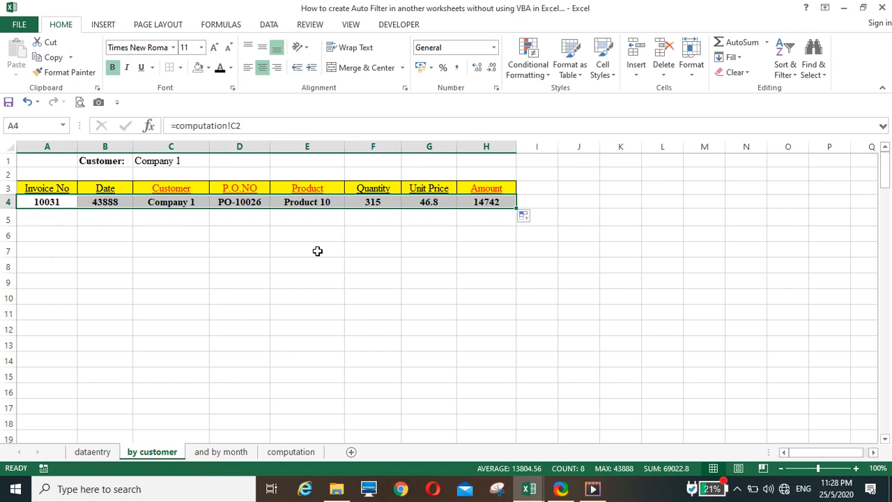
{"action": "left_click", "coordinate": [212, 340]}
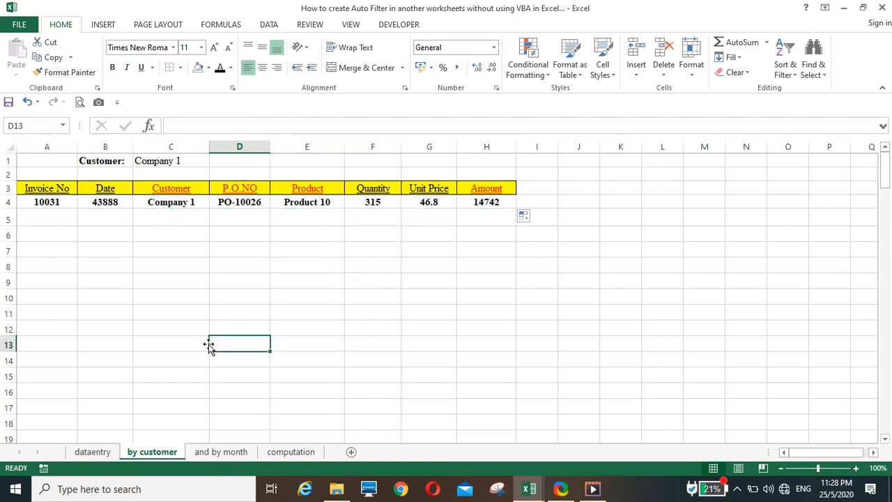
Copy the formatting of A7:H7 on the dataentry sheet onto row 4 of the by customer sheet with Format Painter.
{"action": "left_click", "coordinate": [93, 454]}
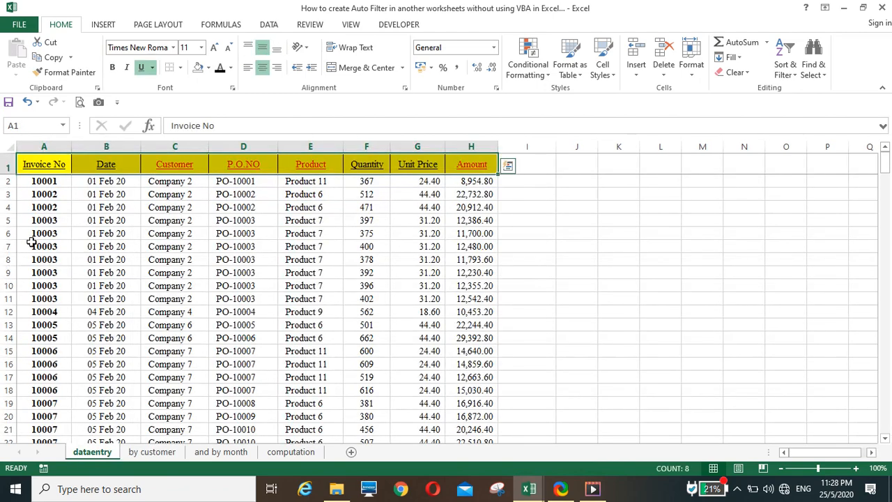
{"action": "left_click_drag", "start_coordinate": [31, 244], "coordinate": [498, 245]}
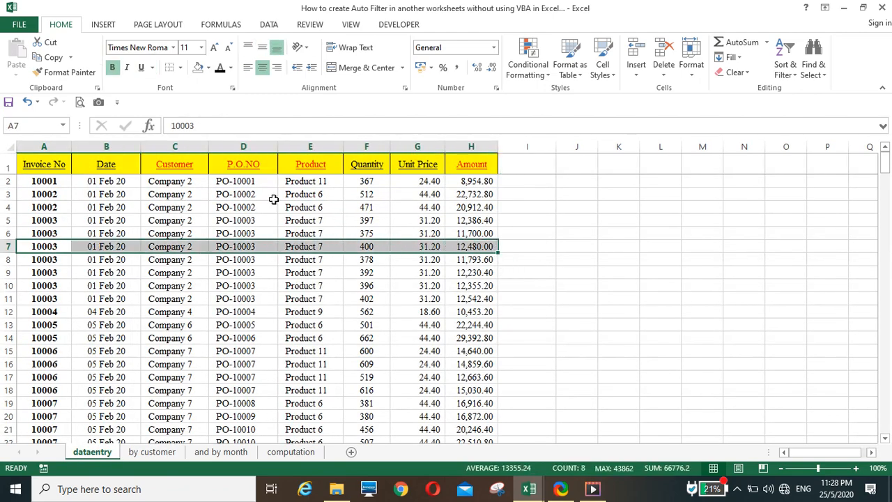
{"action": "left_click", "coordinate": [63, 72]}
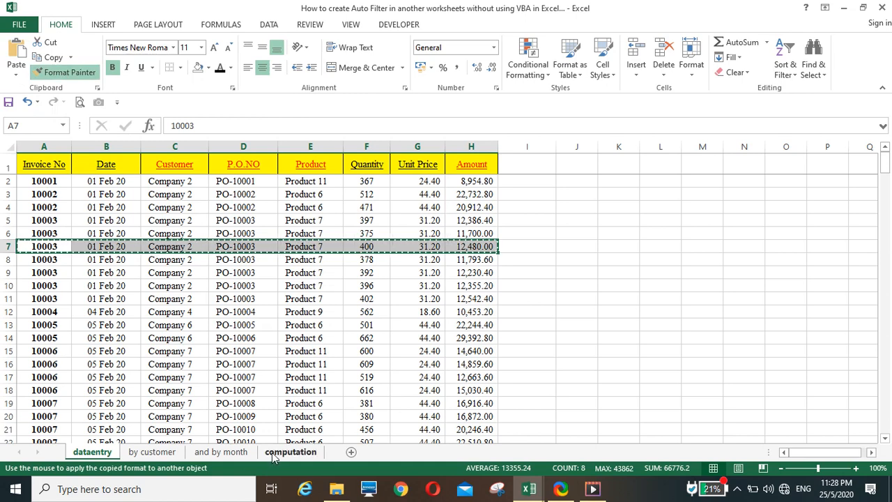
{"action": "left_click", "coordinate": [174, 451]}
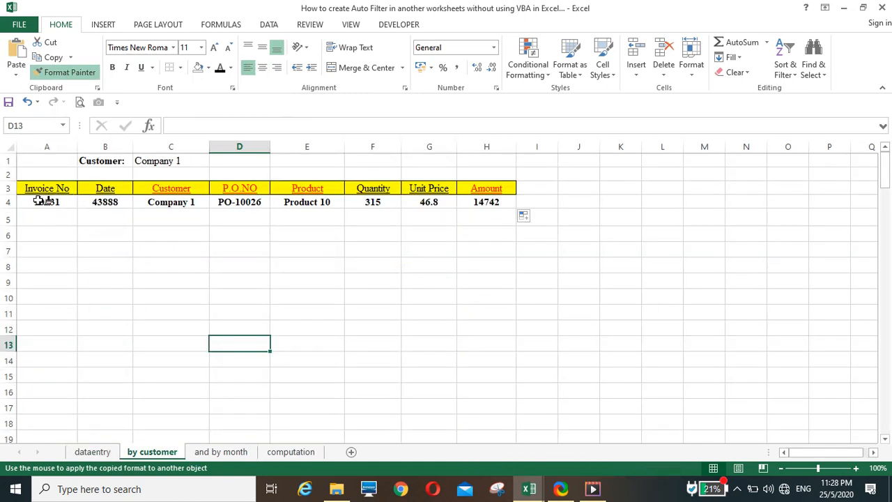
{"action": "left_click", "coordinate": [42, 200]}
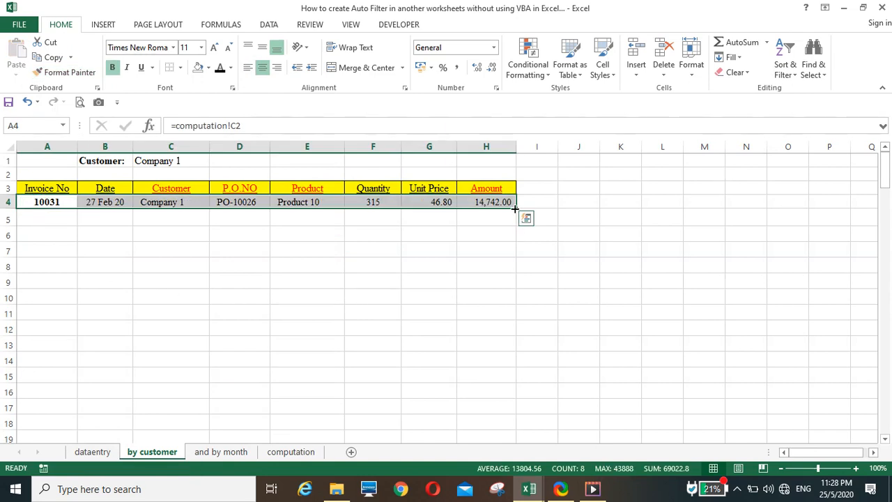
Fill the row 4 link formulas in columns A to H far down the sheet, and clear the surplus zero rows from row 183 down.
{"action": "mouse_move", "coordinate": [515, 208]}
{"action": "left_mouse_down"}
{"action": "mouse_move", "coordinate": [519, 421]}
{"action": "mouse_move", "coordinate": [533, 498]}
{"action": "mouse_move", "coordinate": [481, 409]}
{"action": "mouse_move", "coordinate": [499, 458]}
{"action": "mouse_move", "coordinate": [479, 421]}
{"action": "left_mouse_up"}
{"action": "scroll", "coordinate": [313, 328], "scroll_direction": "up", "scroll_amount": 8}
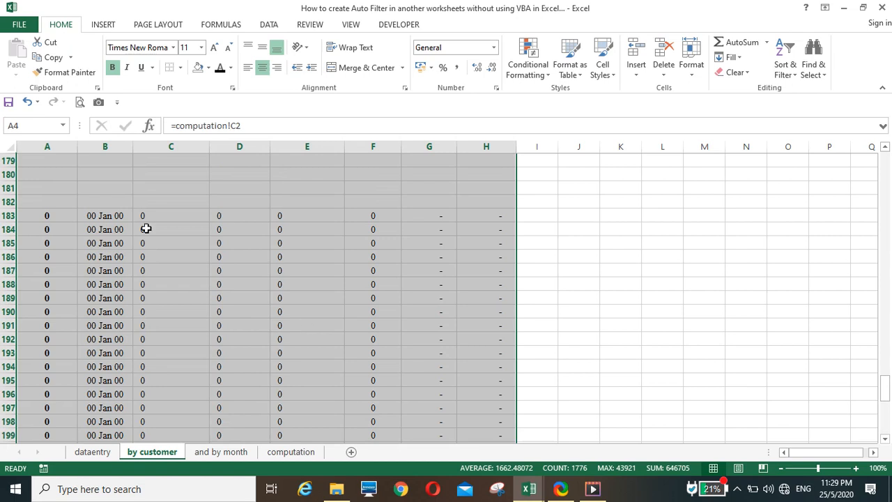
{"action": "left_click_drag", "start_coordinate": [30, 215], "coordinate": [512, 323]}
{"action": "key", "text": "ctrl+shift+Down"}
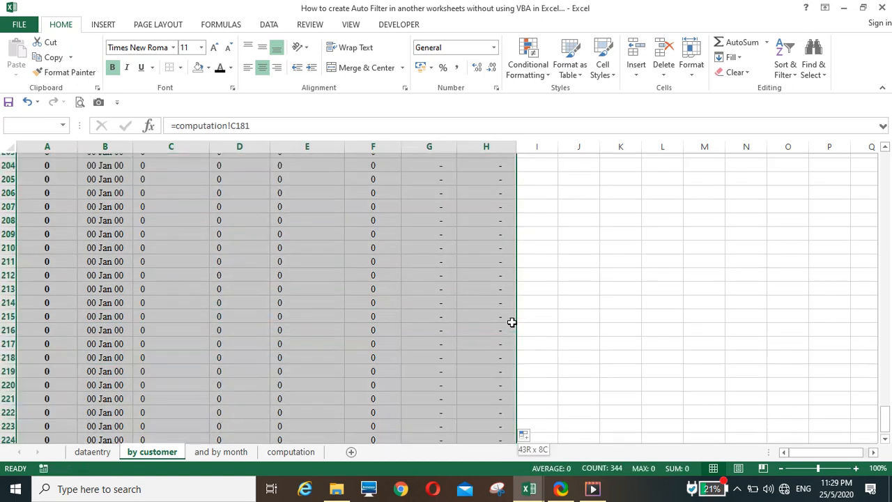
{"action": "key", "text": "Delete"}
{"action": "scroll", "coordinate": [512, 321], "scroll_direction": "up", "scroll_amount": 11}
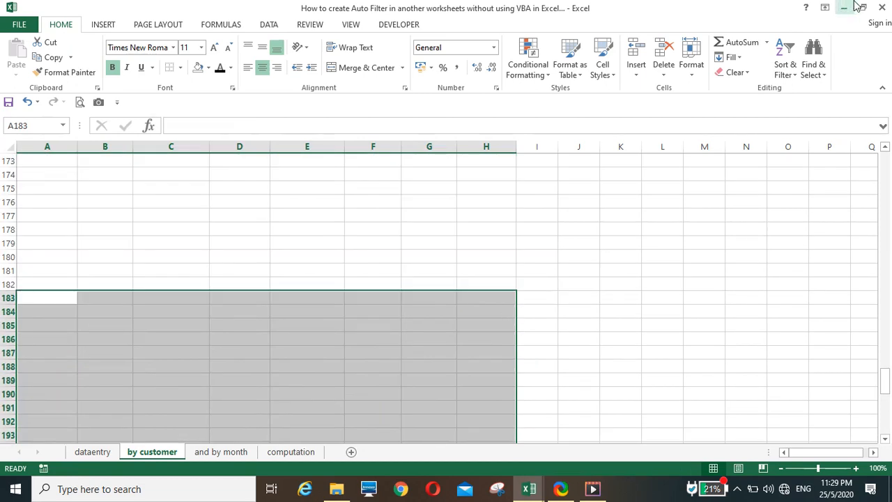
{"action": "scroll", "coordinate": [171, 232], "scroll_direction": "up", "scroll_amount": 20}
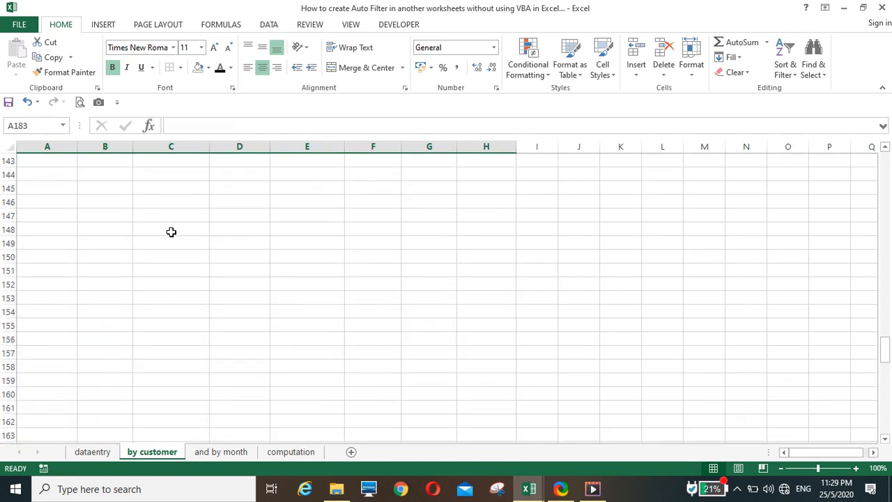
{"action": "scroll", "coordinate": [171, 232], "scroll_direction": "up", "scroll_amount": 20}
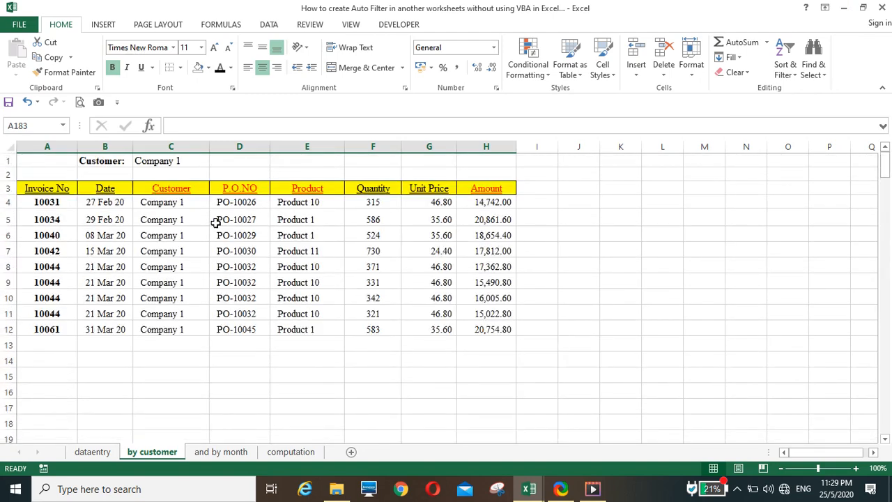
Set the customer in C1 to Company 5 and check the filtered invoice list.
{"action": "left_click", "coordinate": [173, 160]}
{"action": "left_click", "coordinate": [229, 125]}
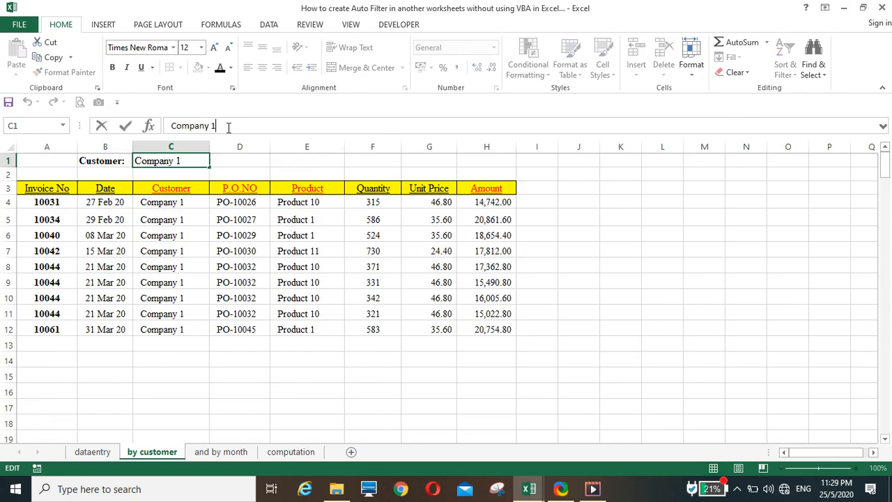
{"action": "key", "text": "BackSpace"}
{"action": "type", "text": "5"}
{"action": "key", "text": "Return"}
{"action": "scroll", "coordinate": [191, 320], "scroll_direction": "down", "scroll_amount": 10}
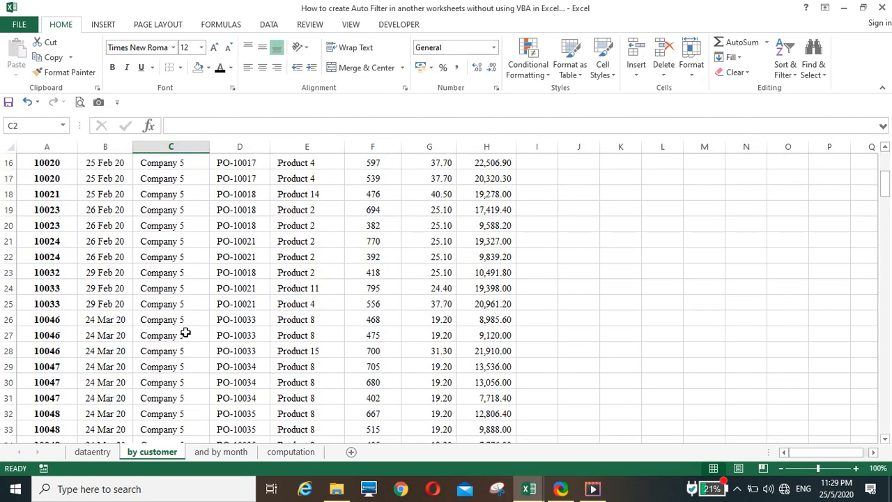
{"action": "scroll", "coordinate": [179, 356], "scroll_direction": "down", "scroll_amount": 3}
{"action": "scroll", "coordinate": [179, 361], "scroll_direction": "up", "scroll_amount": 13}
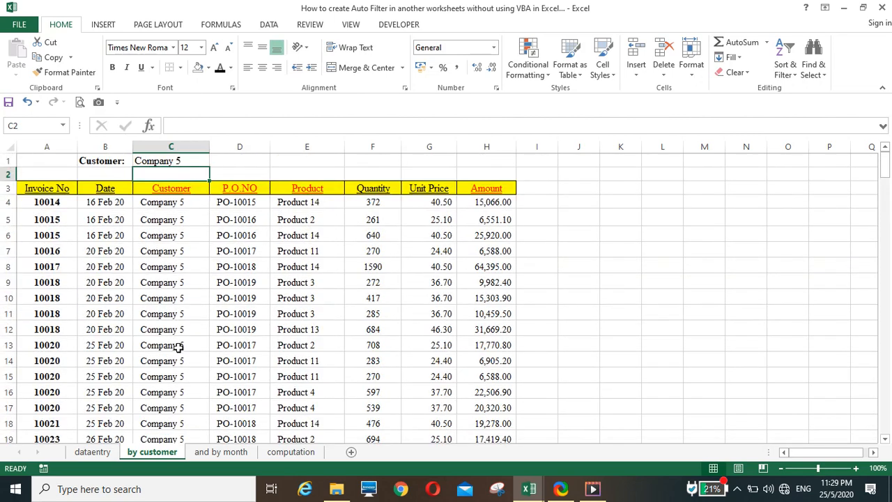
Set the customer in C1 to Company 7 and check the filtered rows down to the end of the list.
{"action": "left_click", "coordinate": [159, 160]}
{"action": "left_click", "coordinate": [228, 124]}
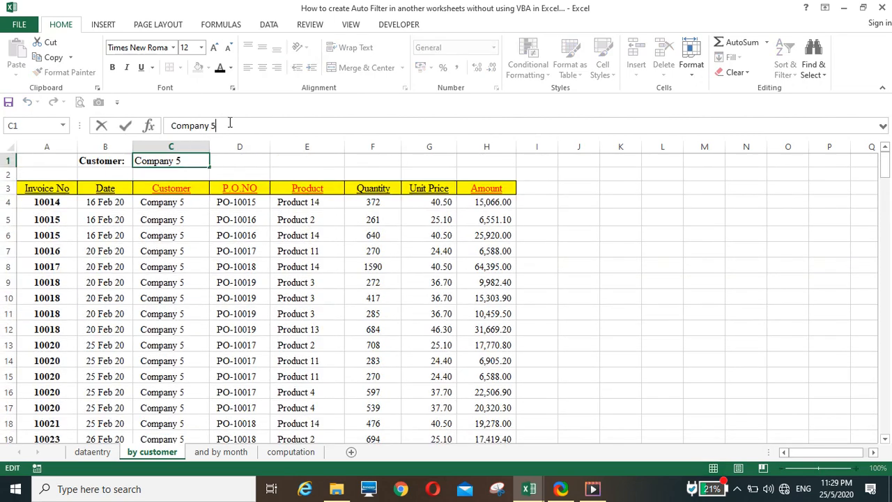
{"action": "type", "text": "7"}
{"action": "key", "text": "Return"}
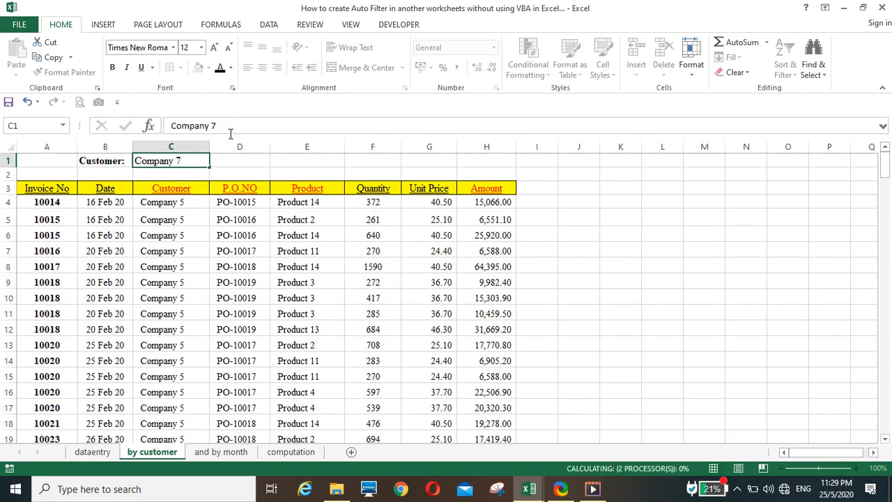
{"action": "scroll", "coordinate": [207, 298], "scroll_direction": "down", "scroll_amount": 12}
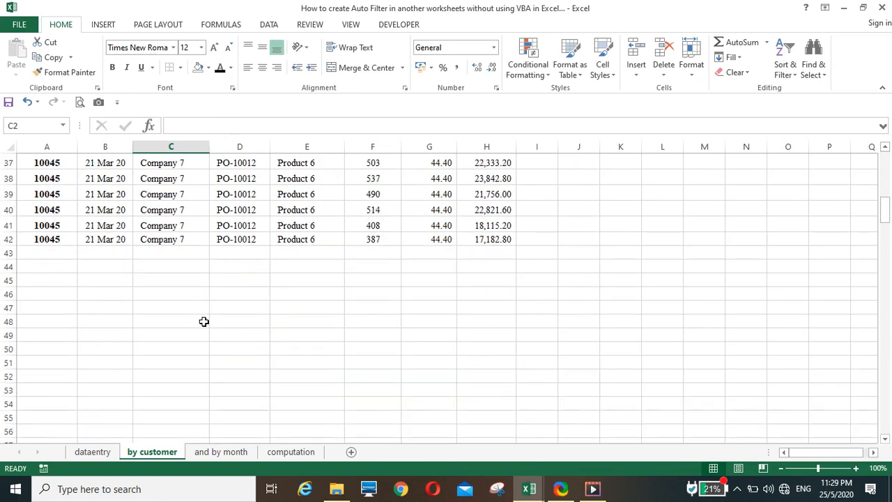
{"action": "scroll", "coordinate": [203, 321], "scroll_direction": "up", "scroll_amount": 12}
{"action": "scroll", "coordinate": [203, 321], "scroll_direction": "down", "scroll_amount": 6}
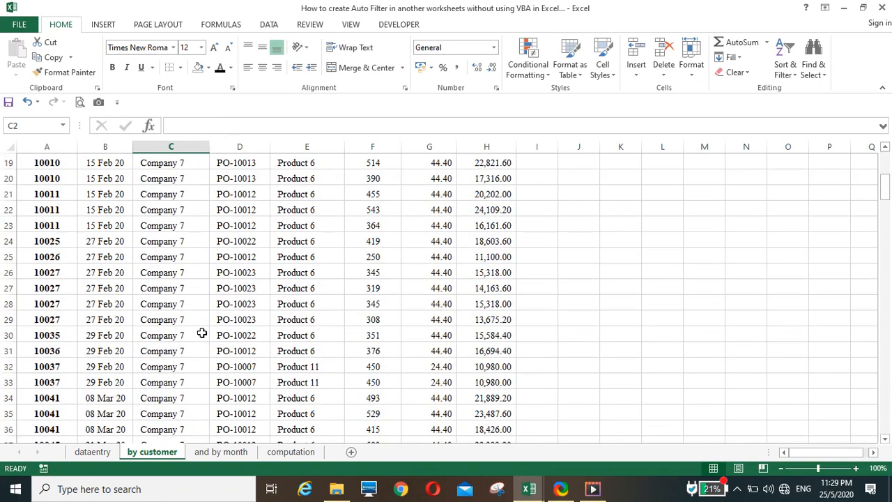
{"action": "scroll", "coordinate": [202, 319], "scroll_direction": "up", "scroll_amount": 6}
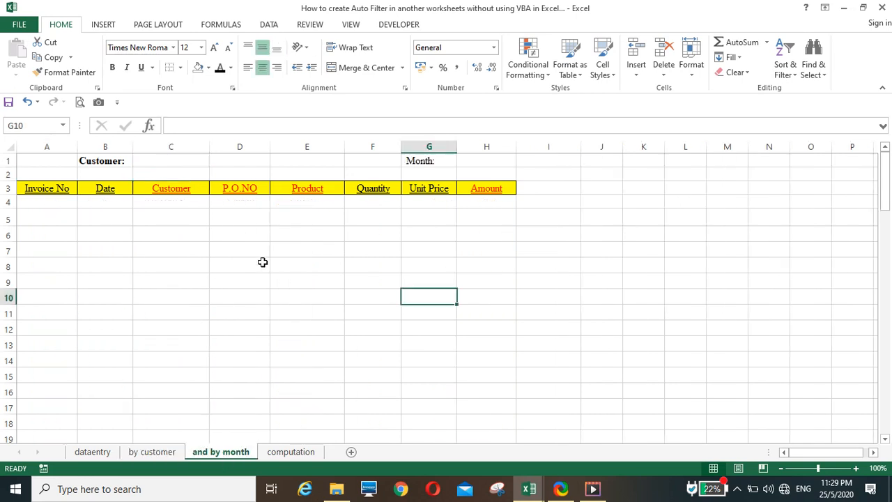
Enter Feb 2020 as the month in H1 of the and by month sheet, and check the date stored in the cell.
{"action": "left_click", "coordinate": [469, 160]}
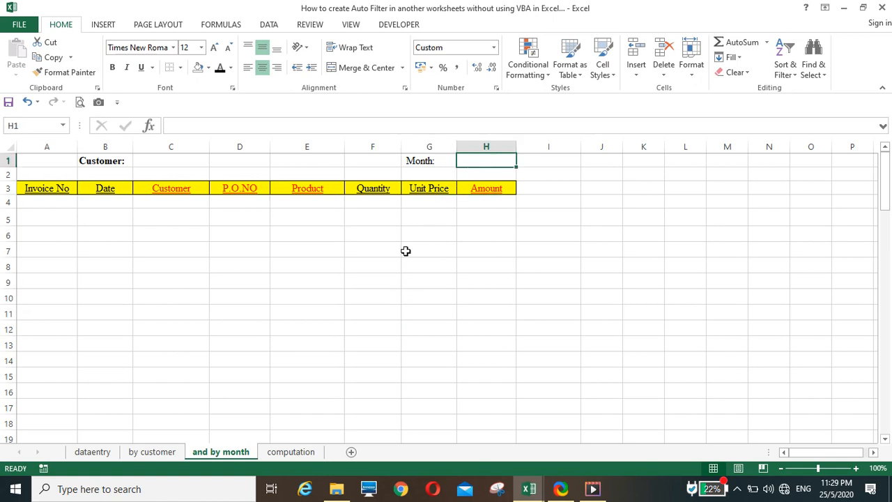
{"action": "type", "text": "feb"}
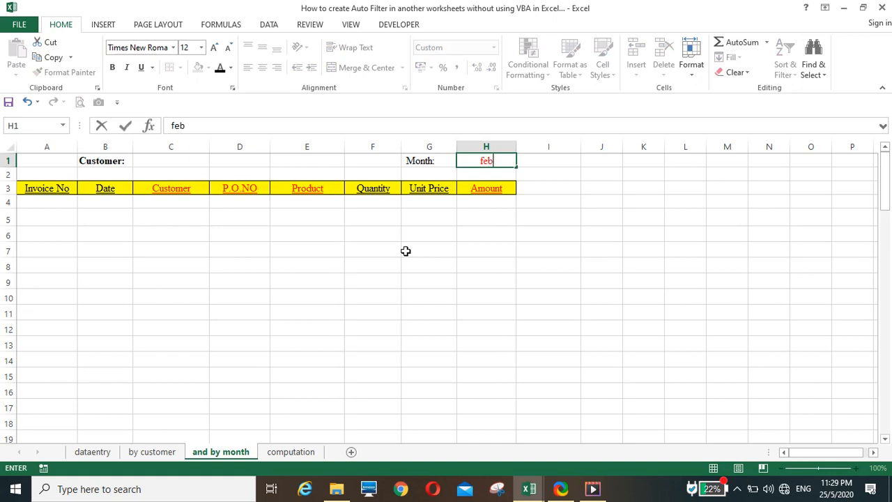
{"action": "type", "text": "20"}
{"action": "key", "text": "BackSpace"}
{"action": "type", "text": "0"}
{"action": "key", "text": "Return"}
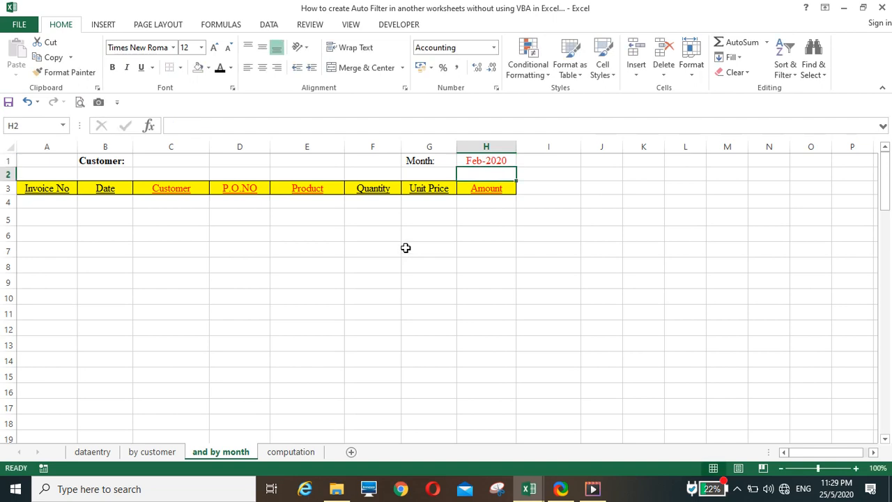
{"action": "left_click", "coordinate": [490, 161]}
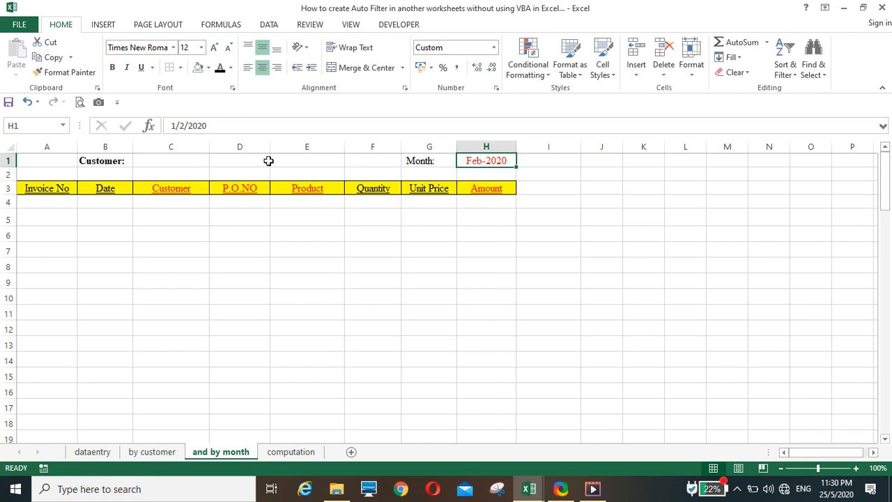
{"action": "left_click", "coordinate": [343, 260]}
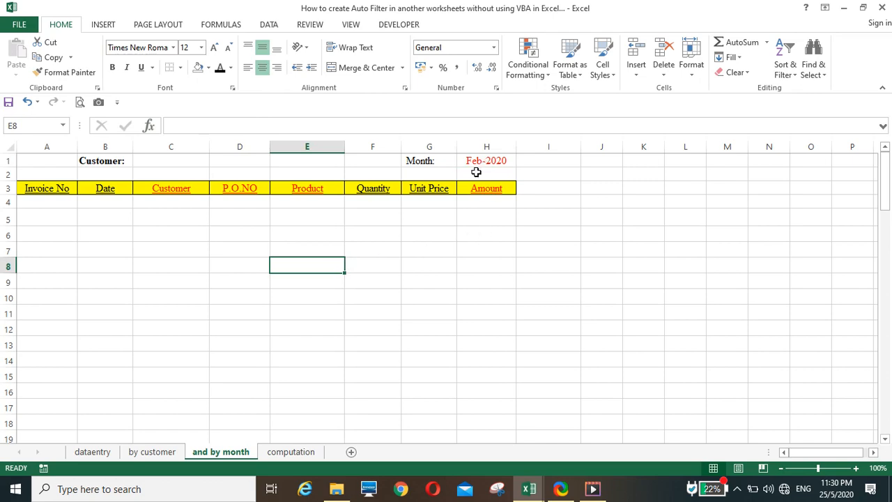
Enter ='and by month'!H1 in cell L1 of the computation sheet and slightly widen column L.
{"action": "left_click", "coordinate": [280, 456]}
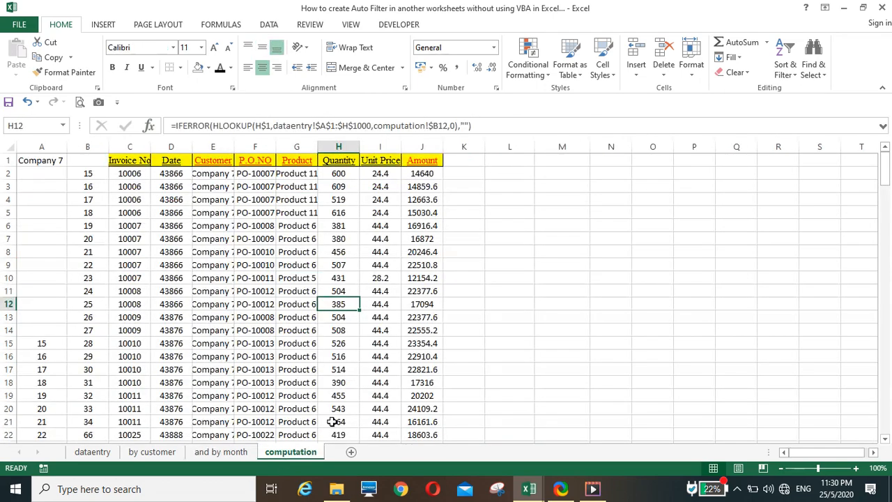
{"action": "left_click", "coordinate": [515, 159]}
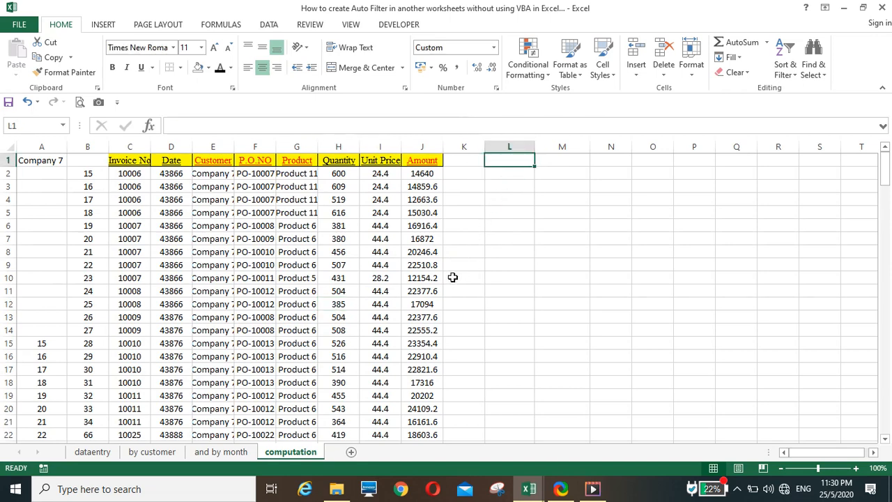
{"action": "type", "text": "="}
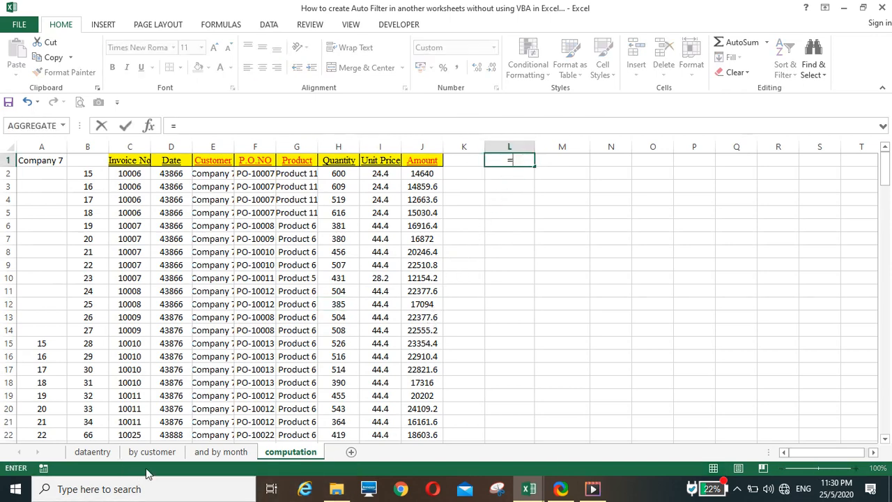
{"action": "left_click", "coordinate": [211, 454]}
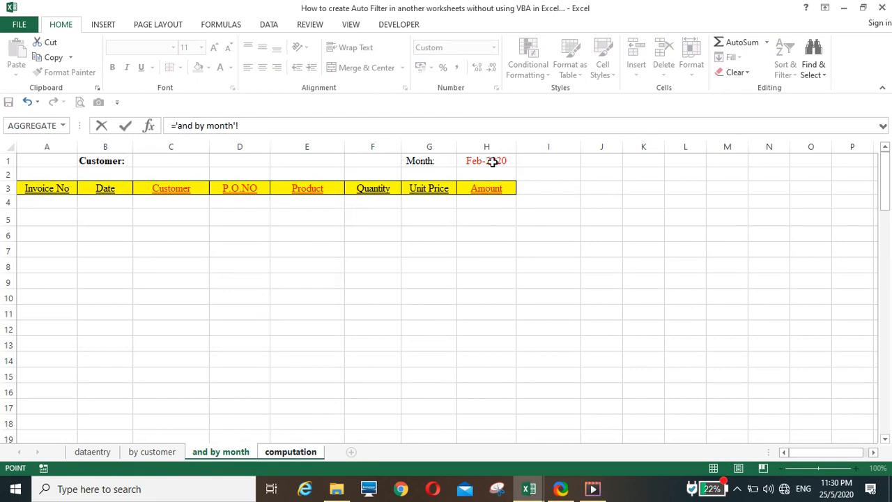
{"action": "left_click", "coordinate": [492, 160]}
{"action": "key", "text": "Return"}
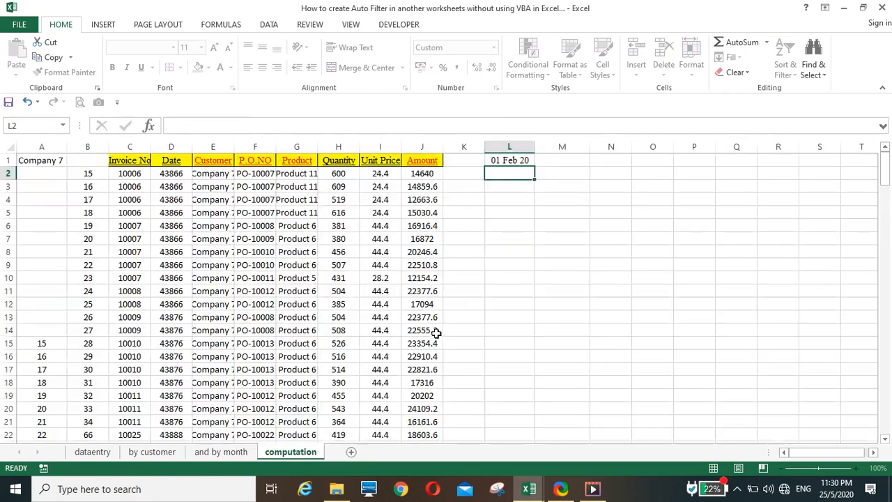
{"action": "left_click", "coordinate": [509, 160]}
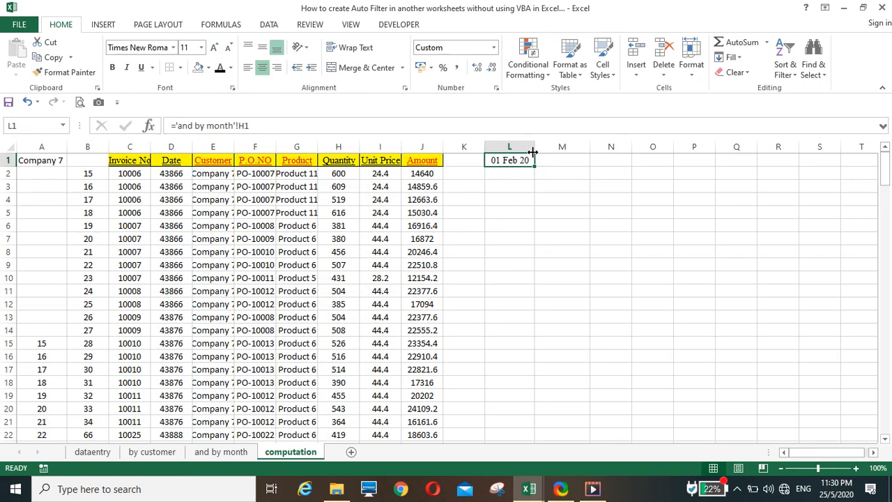
{"action": "mouse_move", "coordinate": [534, 148]}
{"action": "left_mouse_down"}
{"action": "mouse_move", "coordinate": [541, 152]}
{"action": "mouse_move", "coordinate": [529, 153]}
{"action": "mouse_move", "coordinate": [540, 154]}
{"action": "left_mouse_up"}
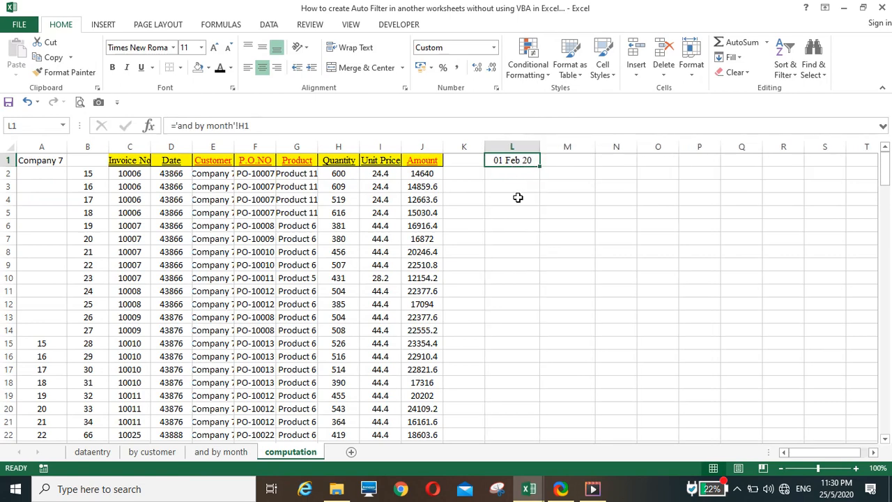
{"action": "left_click", "coordinate": [514, 208]}
{"action": "left_click", "coordinate": [513, 159]}
Enter =EDATE(L1,1) in cell M1 of the computation sheet.
{"action": "left_click", "coordinate": [561, 165]}
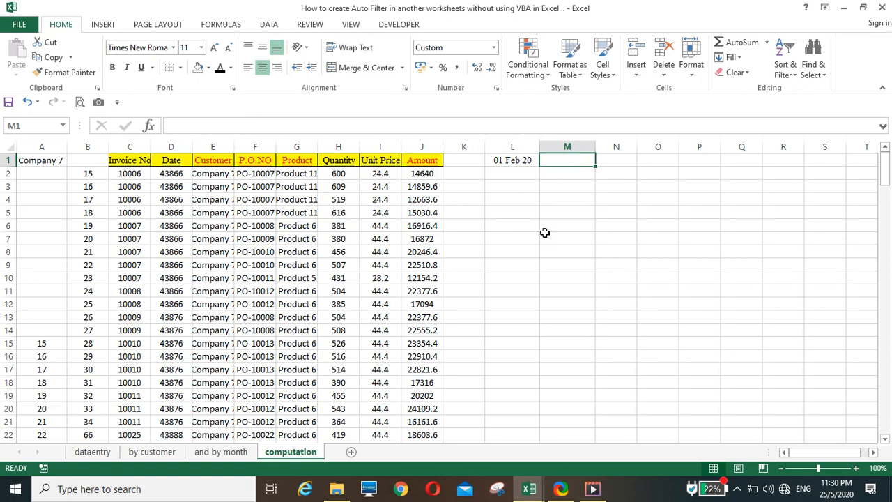
{"action": "type", "text": "=edate"}
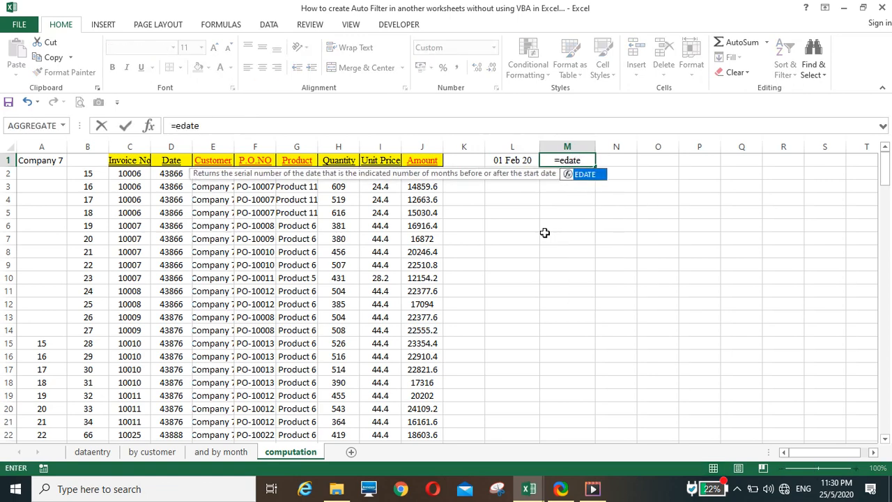
{"action": "type", "text": "("}
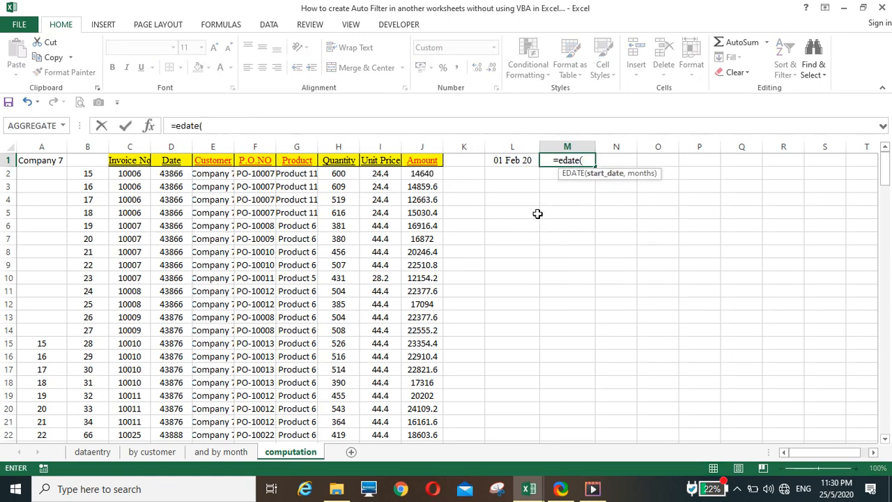
{"action": "left_click", "coordinate": [508, 163]}
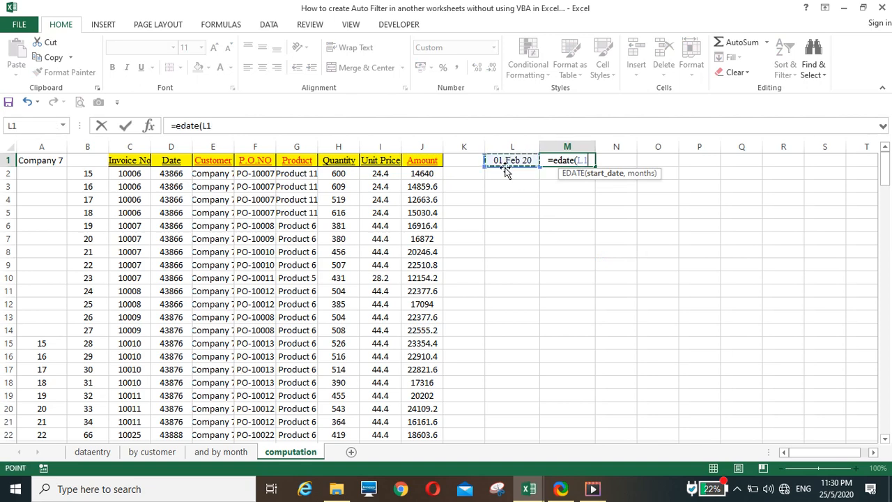
{"action": "type", "text": ",1"}
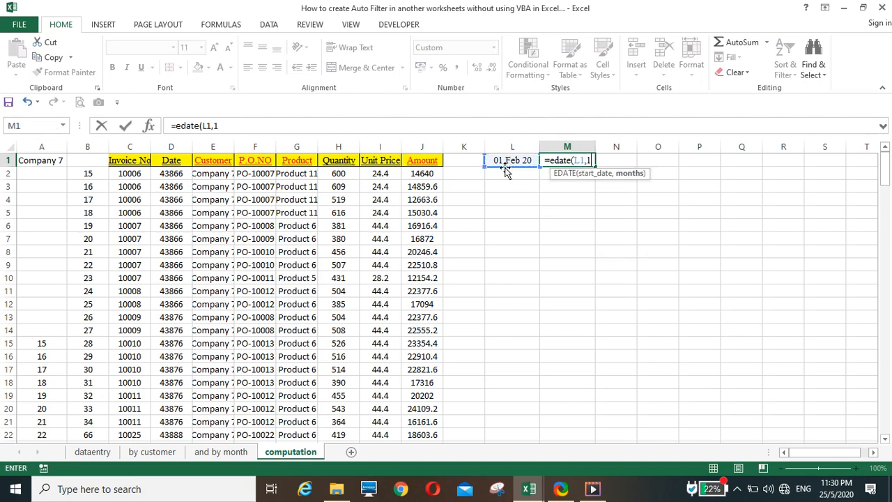
{"action": "type", "text": ")"}
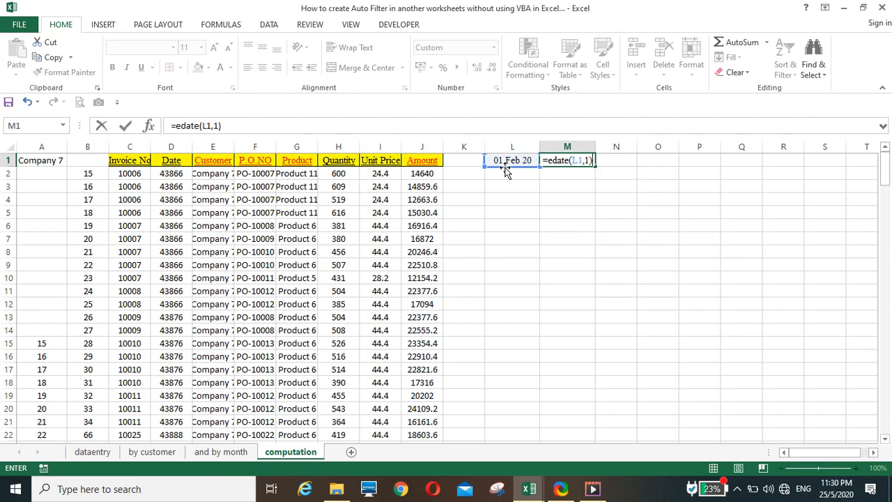
{"action": "key", "text": "Return"}
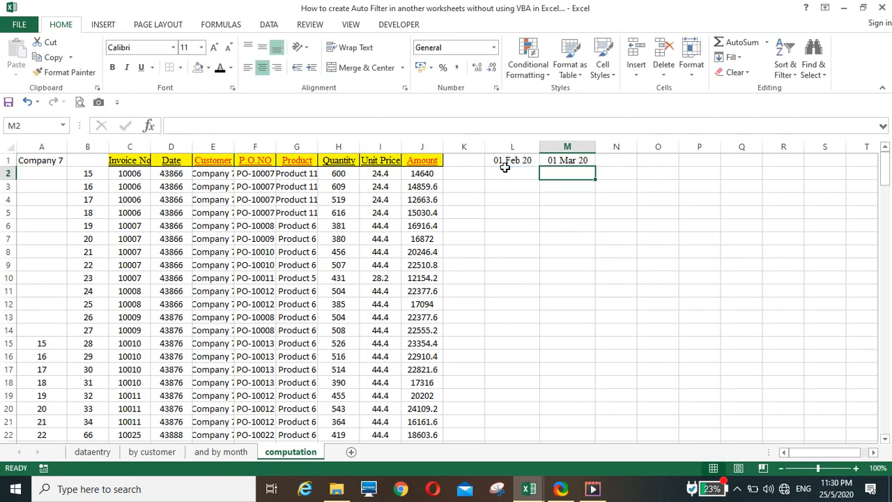
Extend the formula in M1 to =EDATE(L1,1)-1 and check the start and end dates in L1 and M1.
{"action": "left_click", "coordinate": [568, 162]}
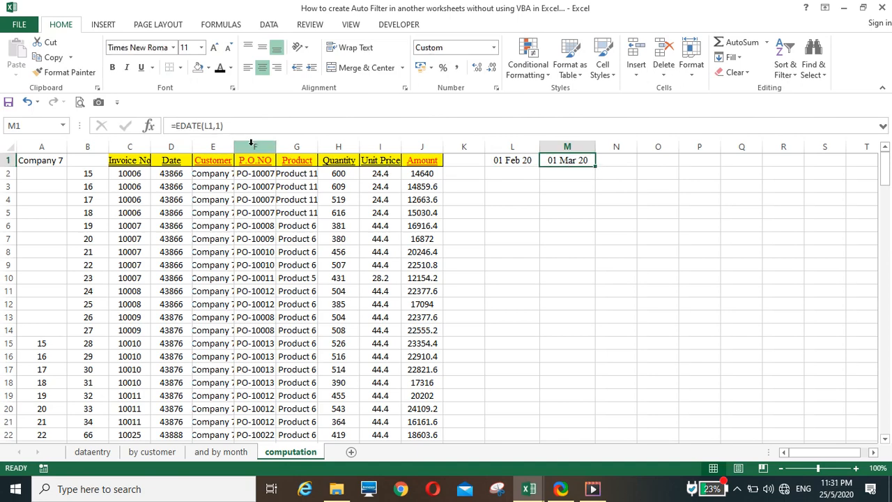
{"action": "left_click", "coordinate": [233, 125]}
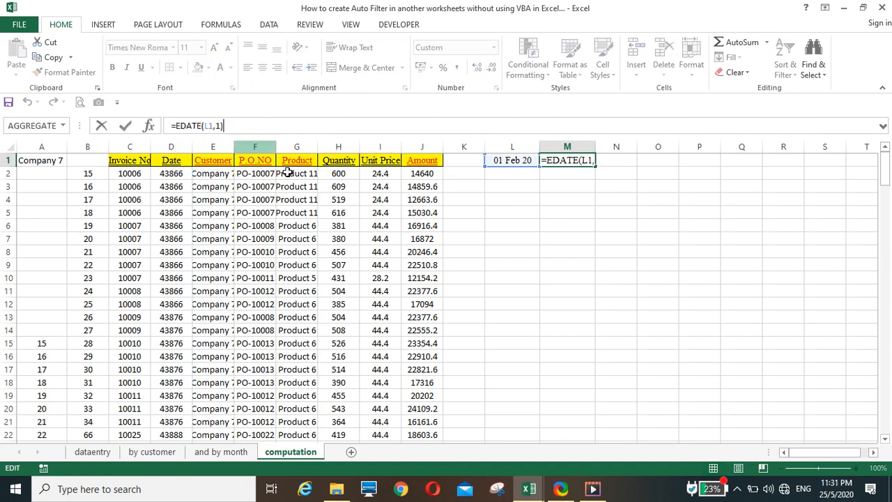
{"action": "type", "text": "-"}
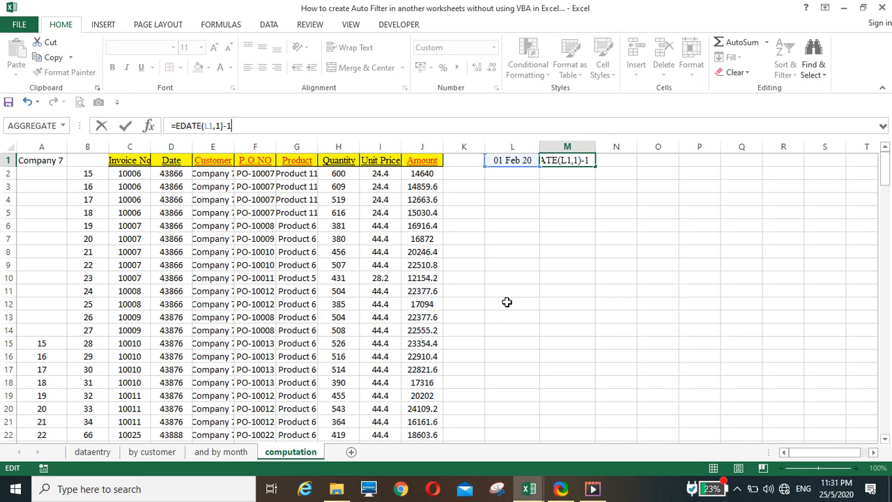
{"action": "type", "text": "1"}
{"action": "key", "text": "Return"}
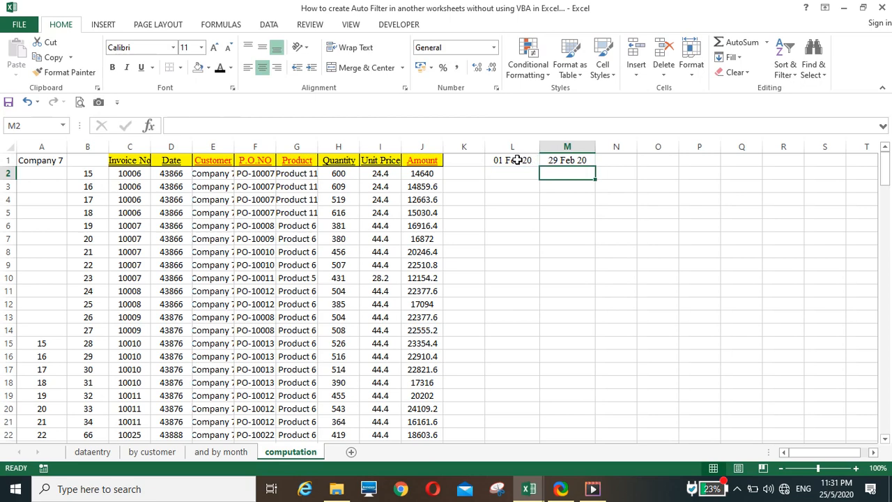
{"action": "left_click", "coordinate": [516, 160]}
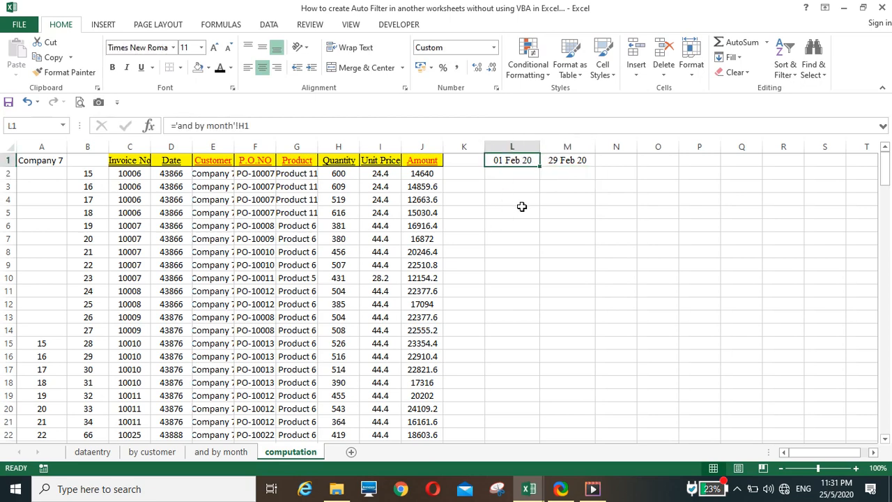
{"action": "left_click", "coordinate": [560, 163]}
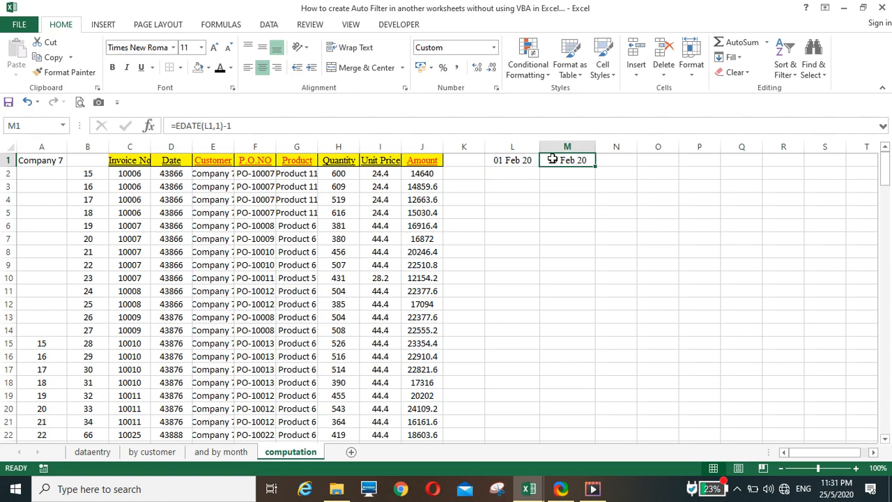
Write an IF formula in L2 containing the two date comparisons D2>=L1 and D2<=M1.
{"action": "left_click", "coordinate": [508, 174]}
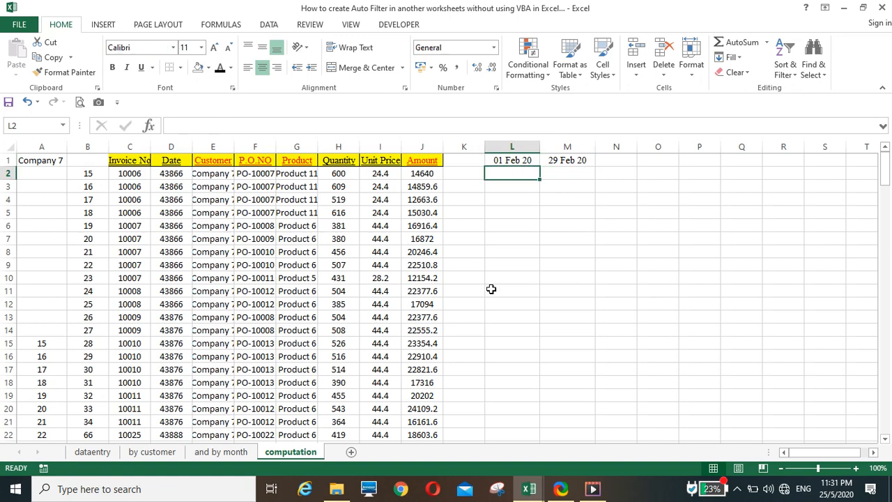
{"action": "type", "text": "="}
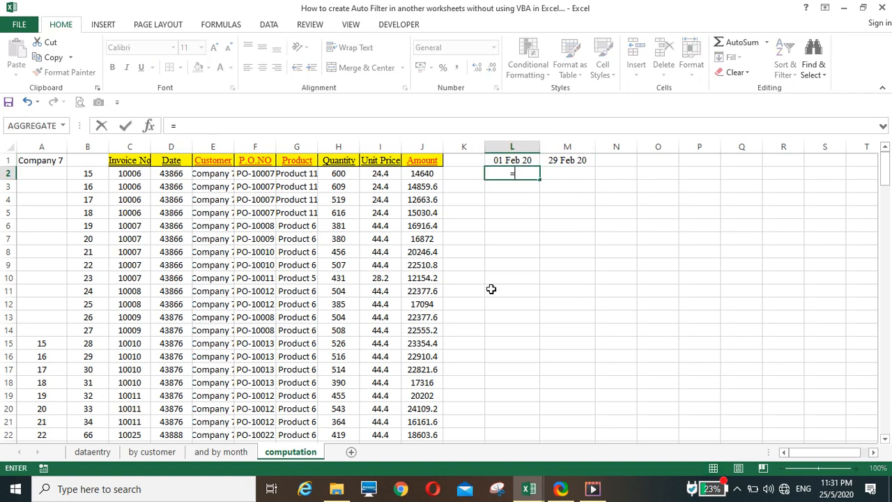
{"action": "type", "text": "if("}
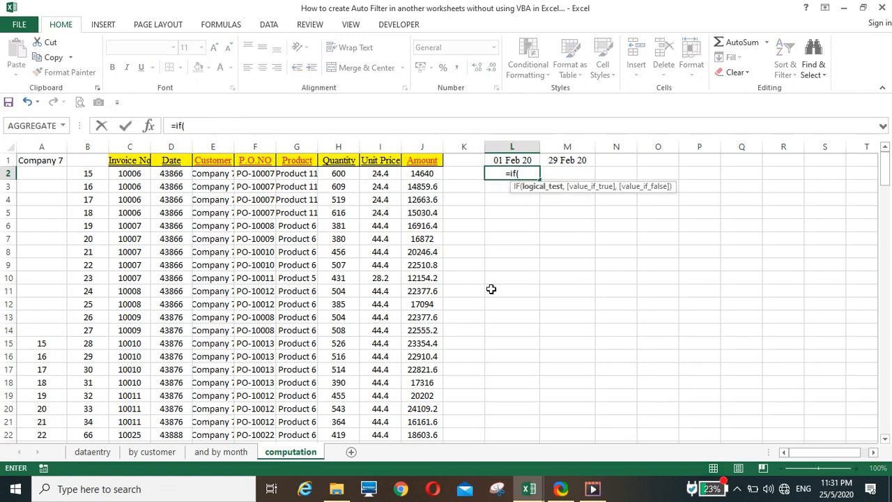
{"action": "left_click", "coordinate": [182, 173]}
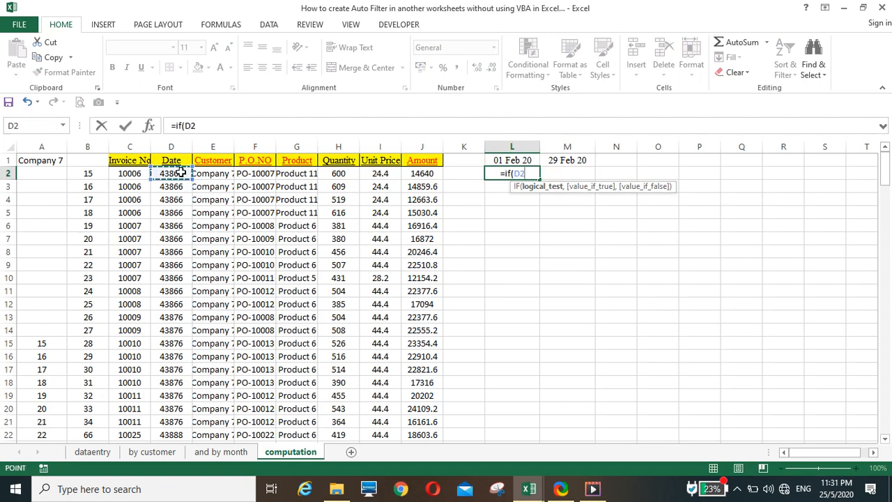
{"action": "type", "text": "<"}
{"action": "key", "text": "BackSpace"}
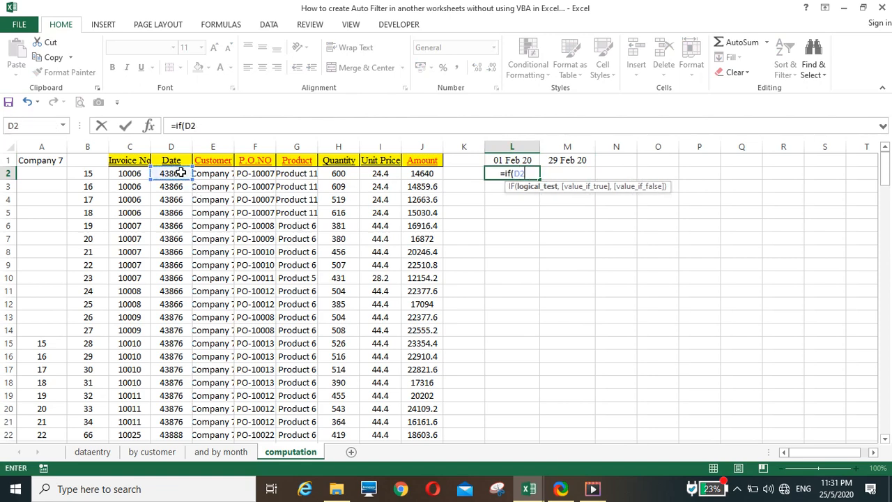
{"action": "type", "text": ">="}
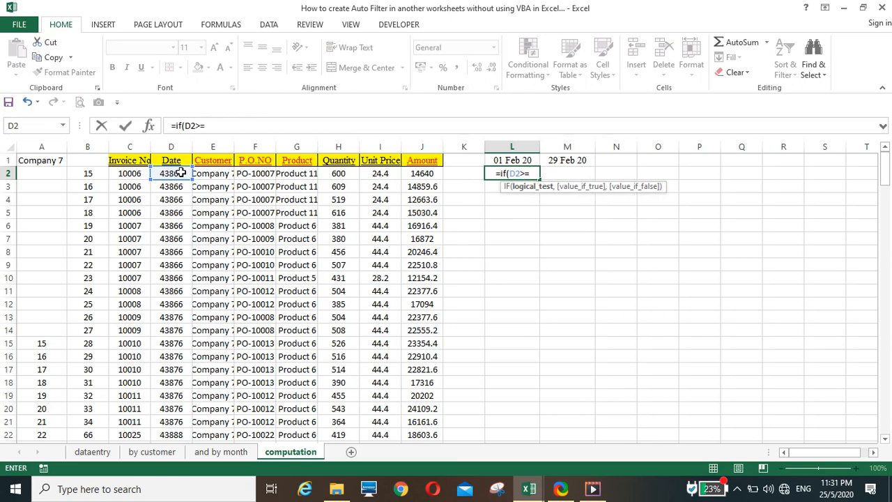
{"action": "left_click", "coordinate": [512, 161]}
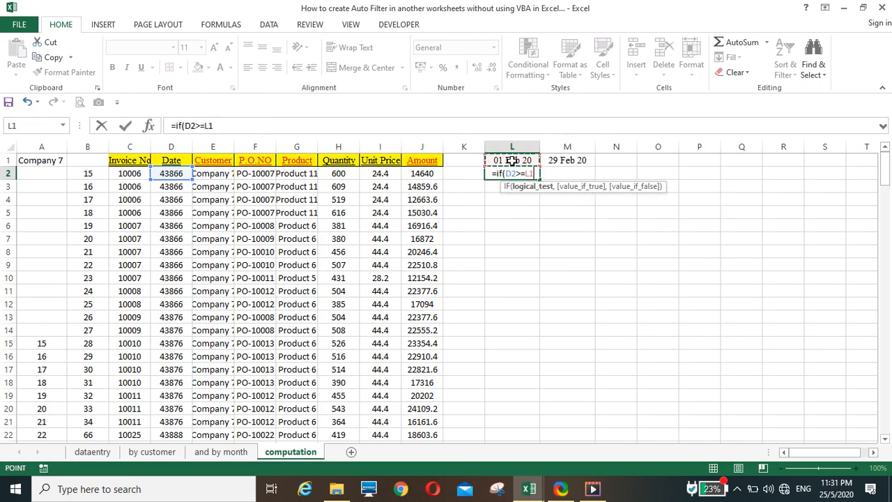
{"action": "type", "text": ","}
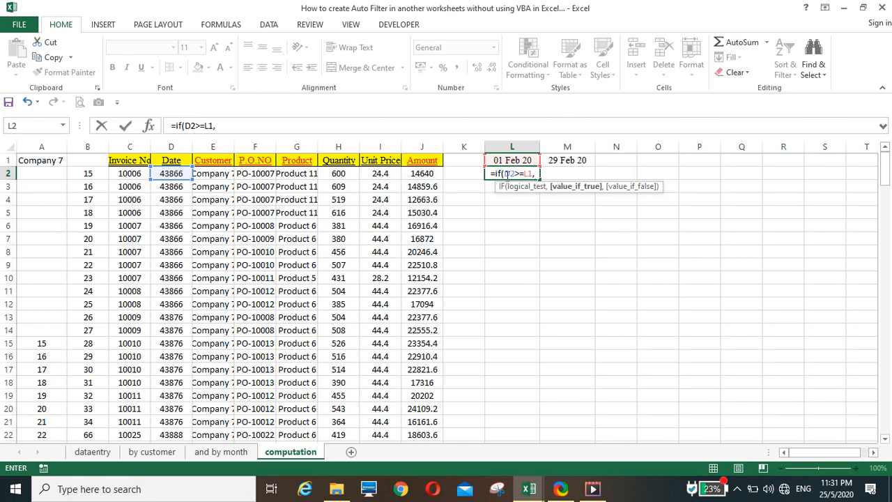
{"action": "left_click", "coordinate": [162, 172]}
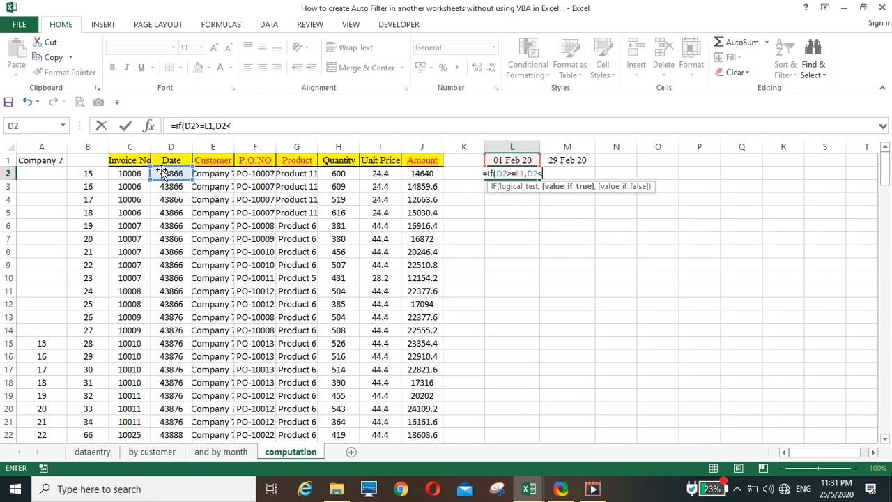
{"action": "type", "text": "<="}
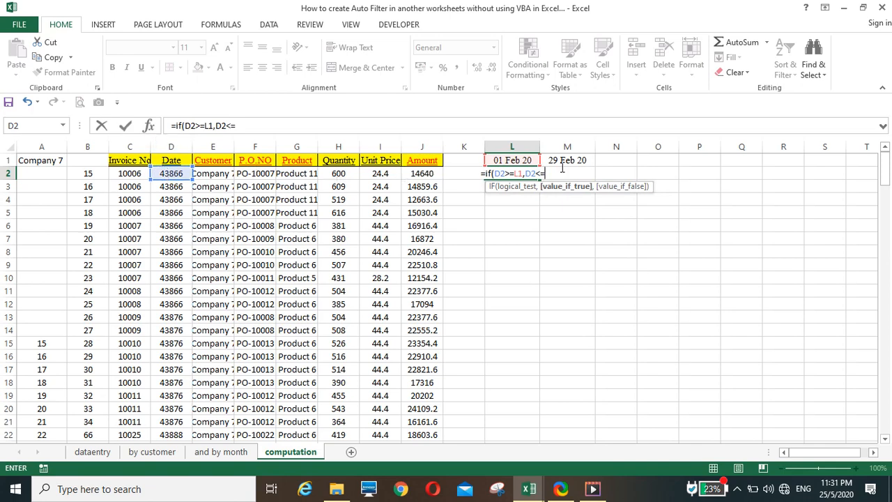
{"action": "left_click", "coordinate": [588, 159]}
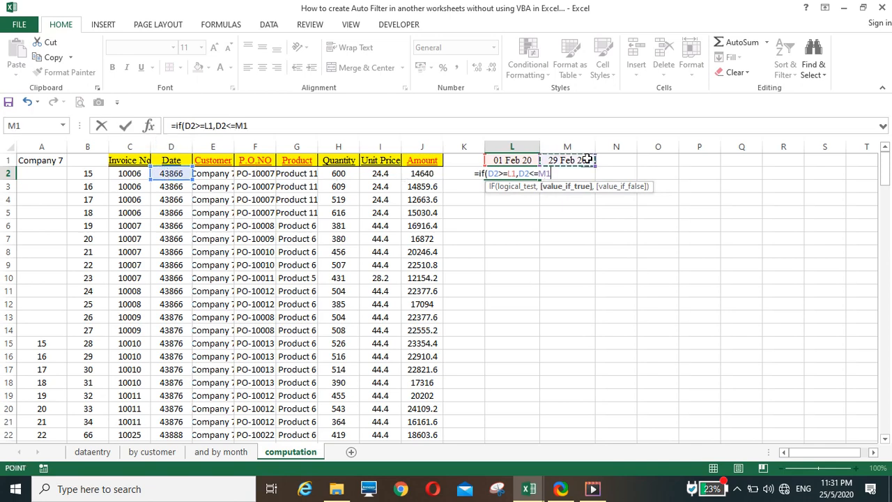
{"action": "type", "text": ")"}
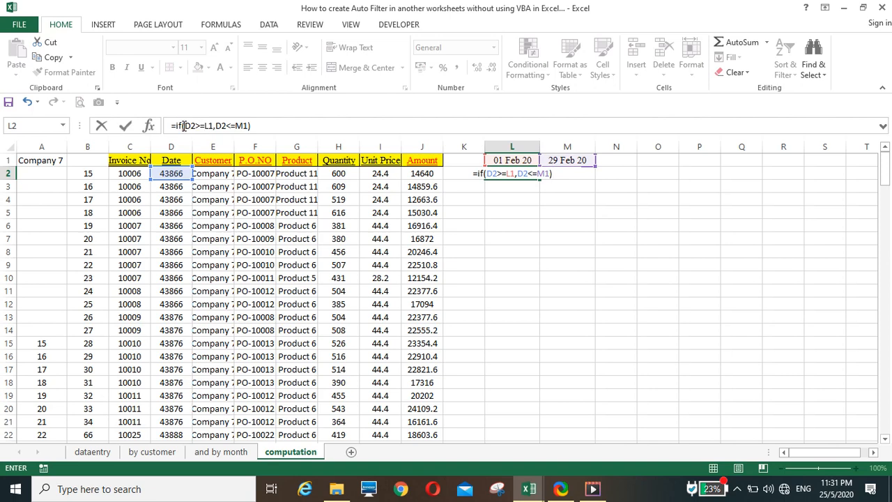
Wrap the comparisons in AND and complete the L2 formula as =IF(AND(D2>=L1,D2<=M1),ROW(),"").
{"action": "left_click", "coordinate": [184, 127]}
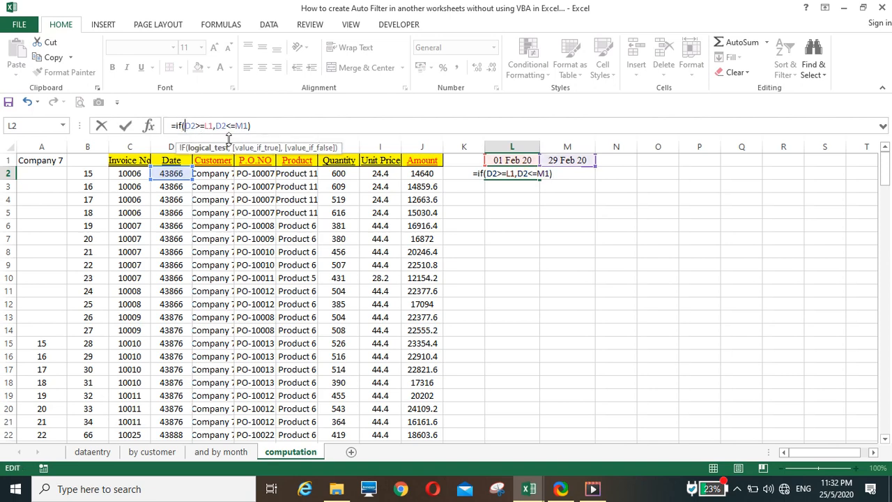
{"action": "type", "text": "and("}
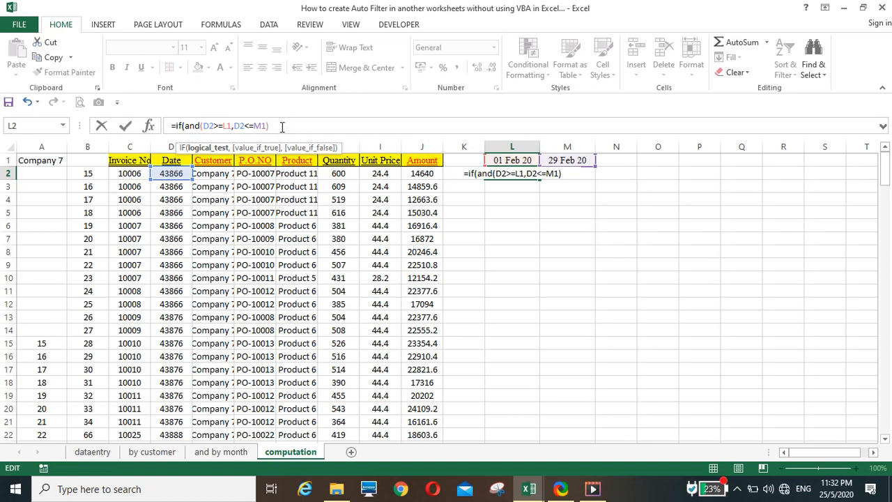
{"action": "type", "text": ",r"}
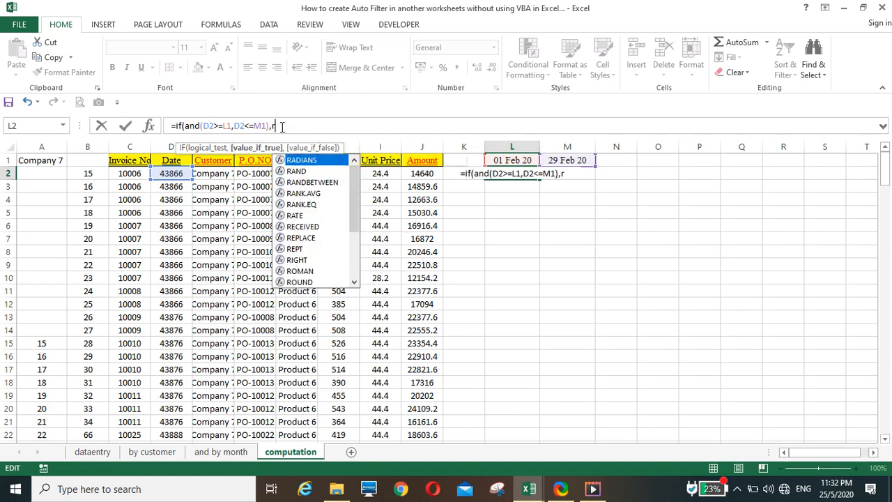
{"action": "type", "text": "ow()"}
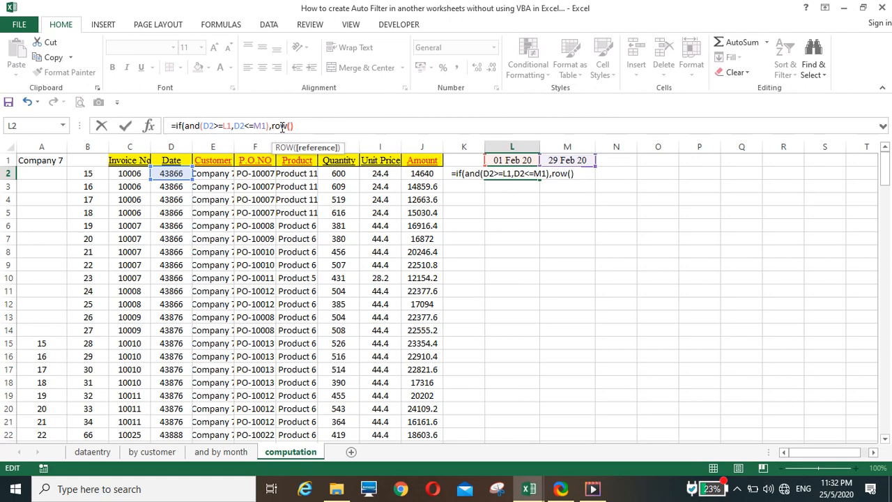
{"action": "type", "text": ",\"\")"}
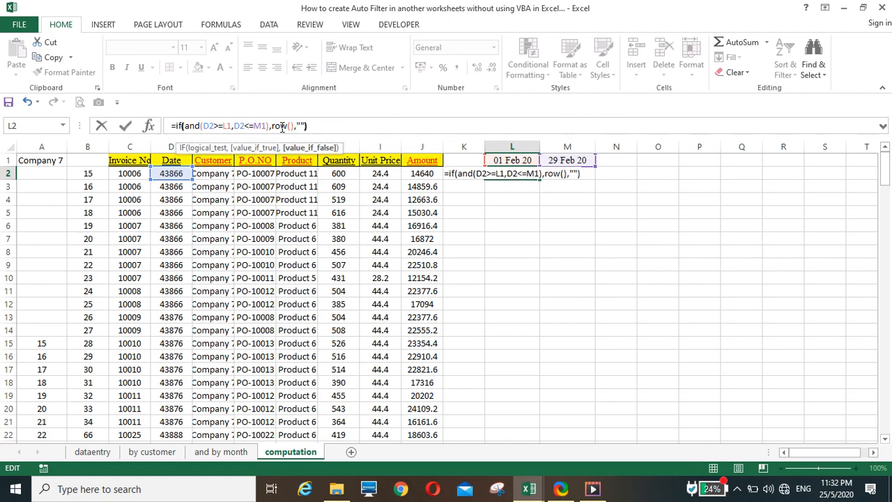
{"action": "key", "text": "Return"}
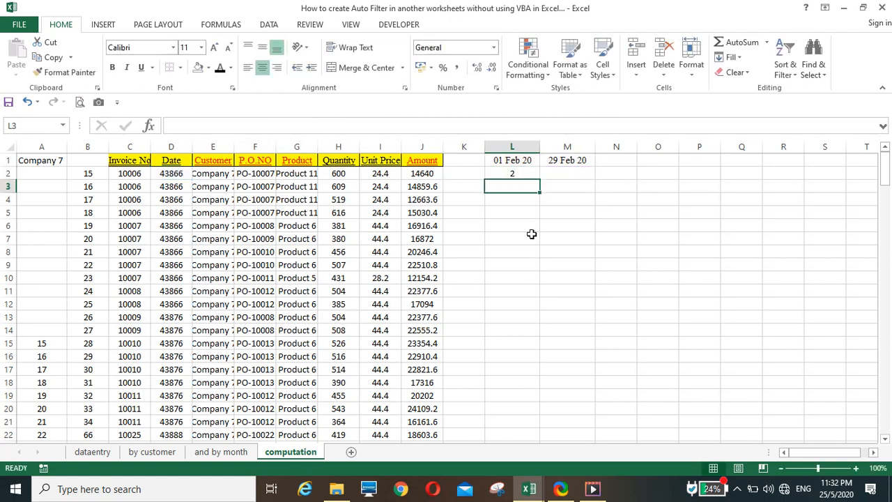
Make the L1 and M1 references in the L2 formula absolute, as $L$1 and $M$1.
{"action": "left_click", "coordinate": [520, 171]}
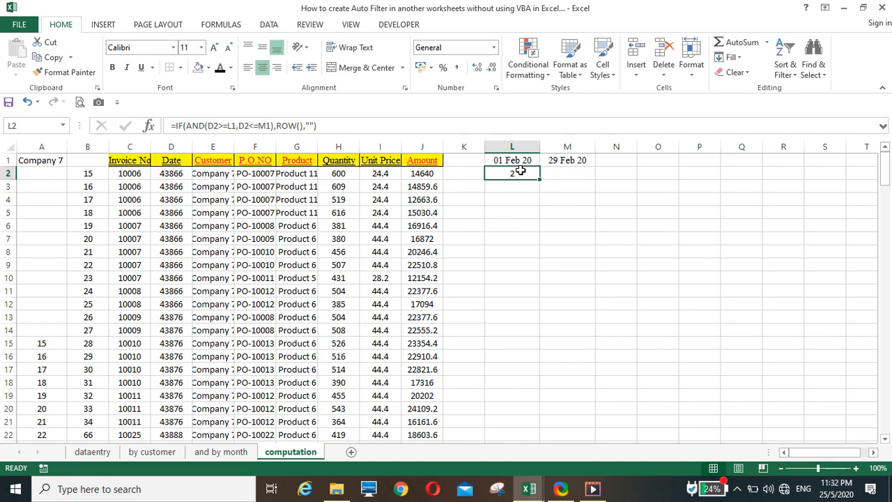
{"action": "left_click", "coordinate": [235, 125]}
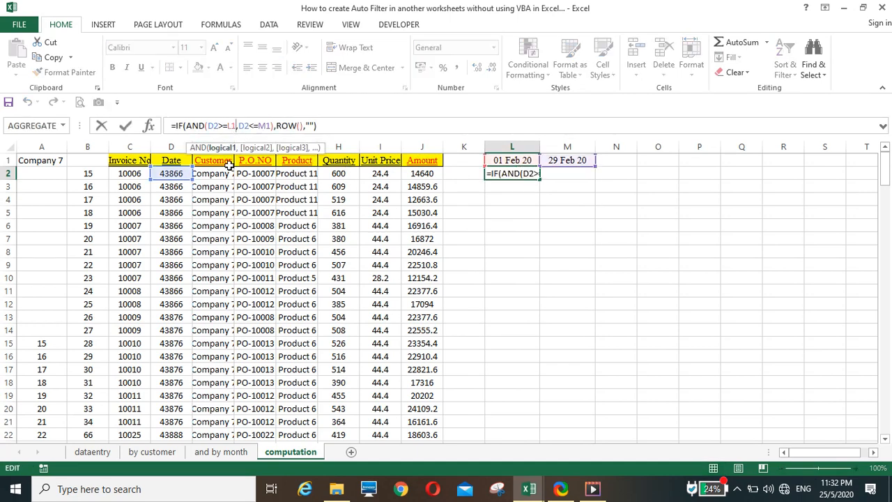
{"action": "key", "text": "F4"}
{"action": "left_click", "coordinate": [271, 125]}
{"action": "key", "text": "F4"}
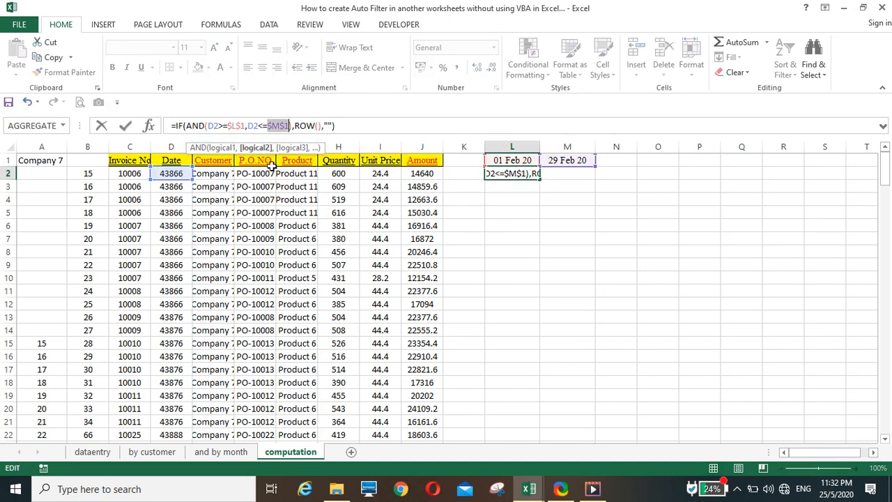
{"action": "key", "text": "Return"}
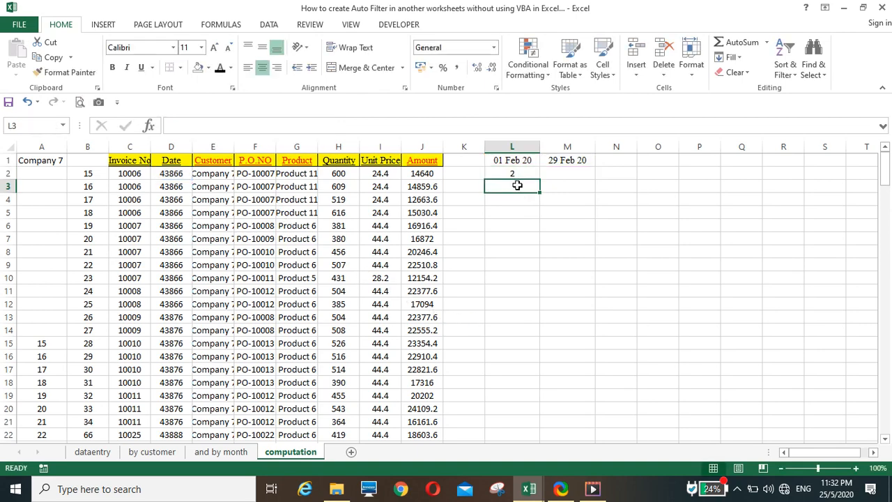
Fill the L2 formula down column L through row 165 and check the returned row numbers.
{"action": "left_click", "coordinate": [515, 176]}
{"action": "left_click_drag", "start_coordinate": [539, 180], "coordinate": [534, 272]}
{"action": "scroll", "coordinate": [524, 338], "scroll_direction": "up", "scroll_amount": 20}
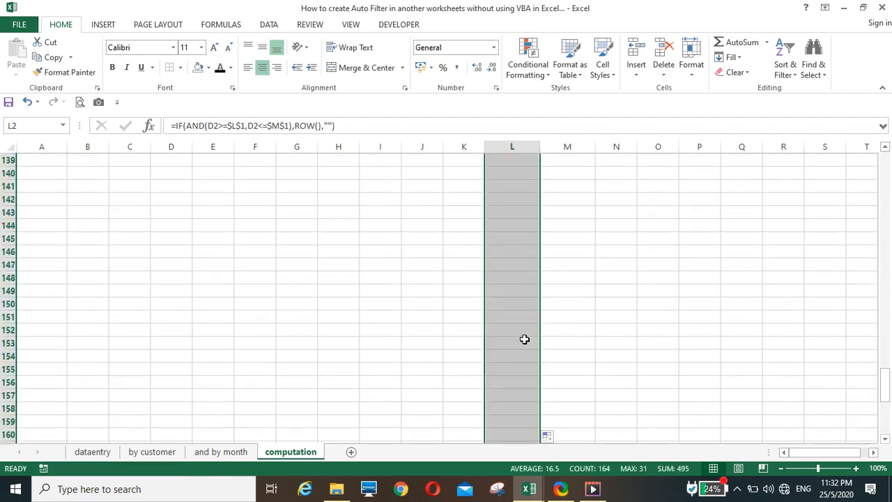
{"action": "scroll", "coordinate": [524, 339], "scroll_direction": "up", "scroll_amount": 4}
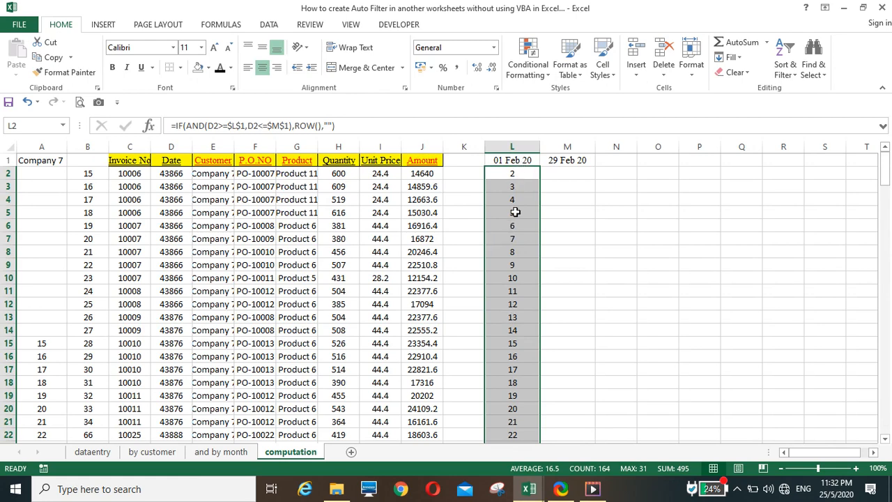
{"action": "scroll", "coordinate": [508, 301], "scroll_direction": "down", "scroll_amount": 5}
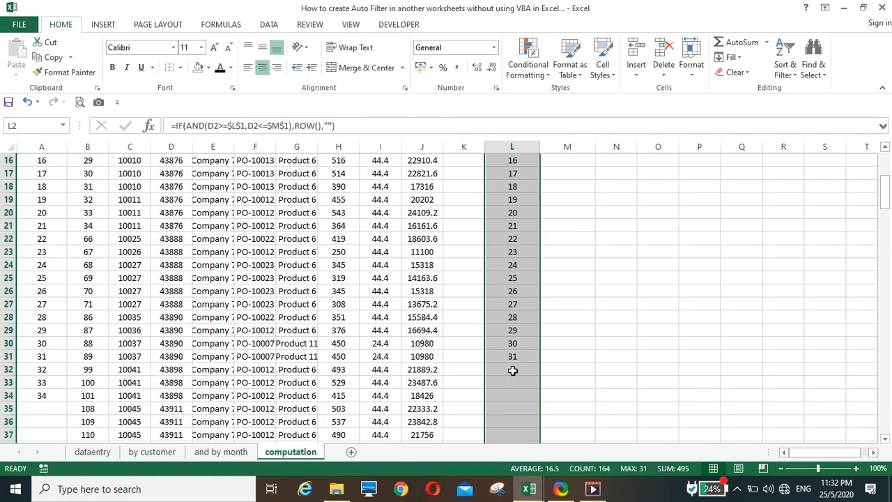
{"action": "scroll", "coordinate": [512, 370], "scroll_direction": "up", "scroll_amount": 5}
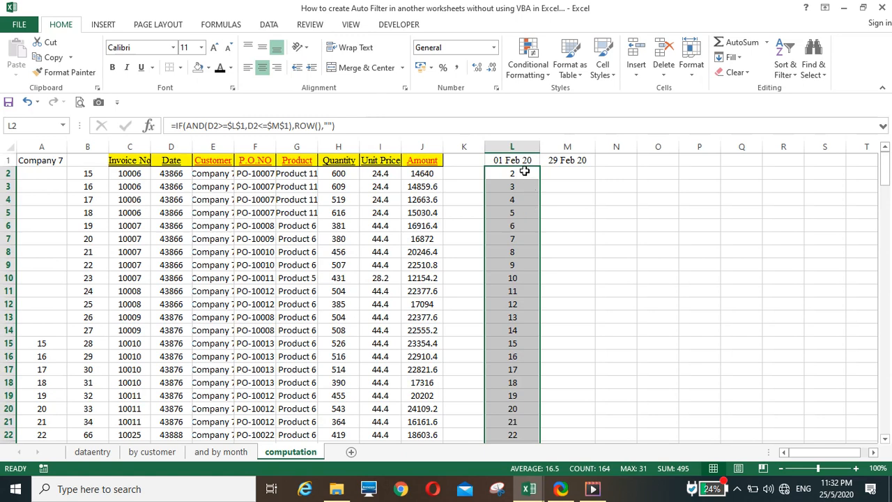
Enter =SMALL(L2:L165,ROW()-1) in M2 to list the matching row numbers in ascending order.
{"action": "left_click", "coordinate": [562, 174]}
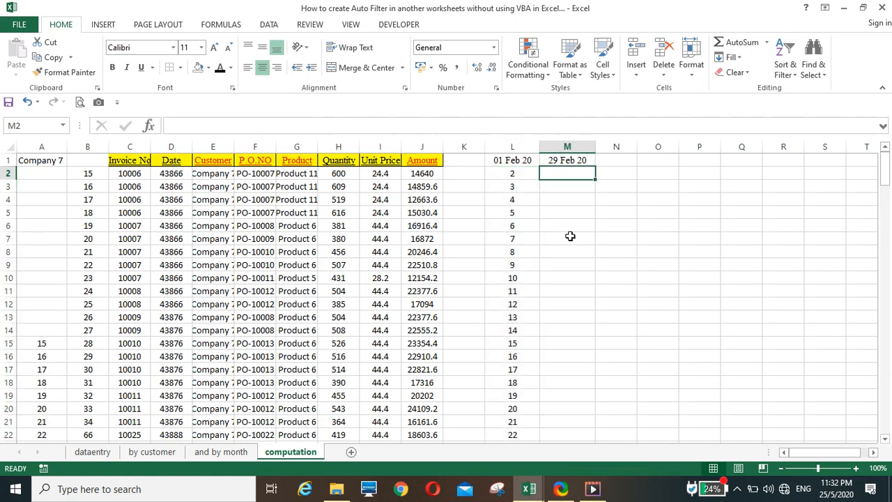
{"action": "type", "text": "=sma"}
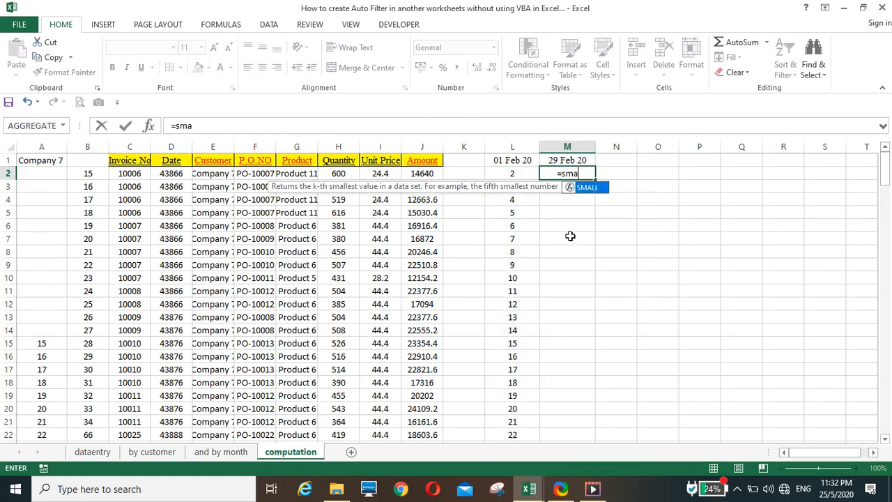
{"action": "type", "text": "ll("}
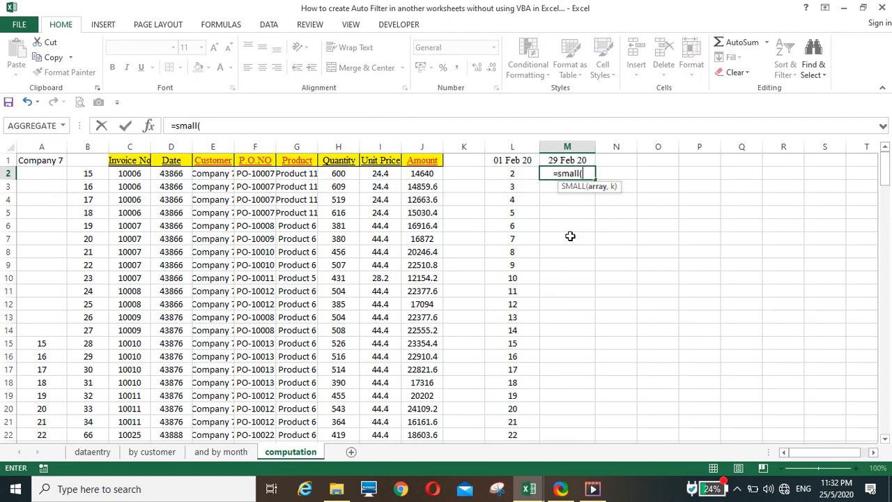
{"action": "left_click", "coordinate": [520, 172]}
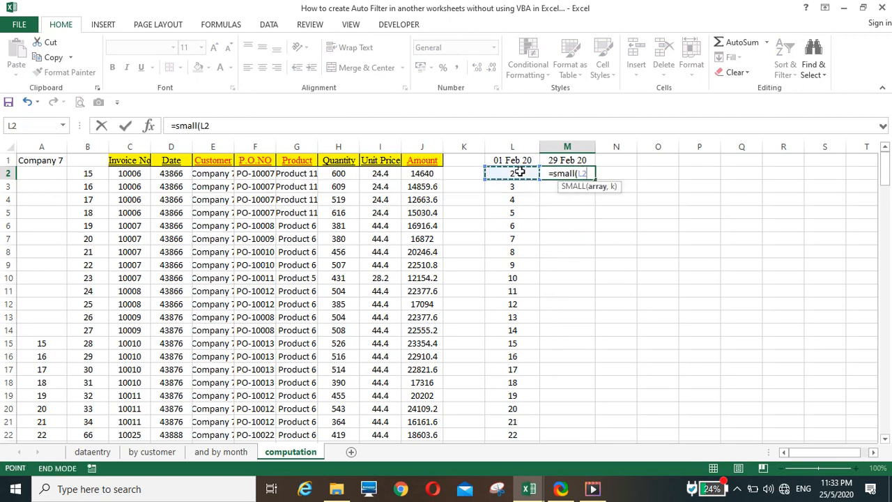
{"action": "key", "text": "ctrl+shift+Down"}
{"action": "type", "text": ","}
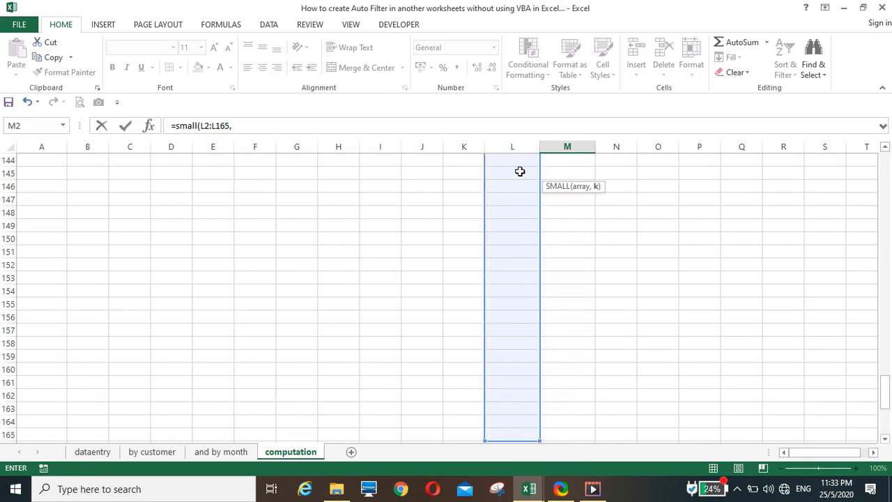
{"action": "type", "text": "row"}
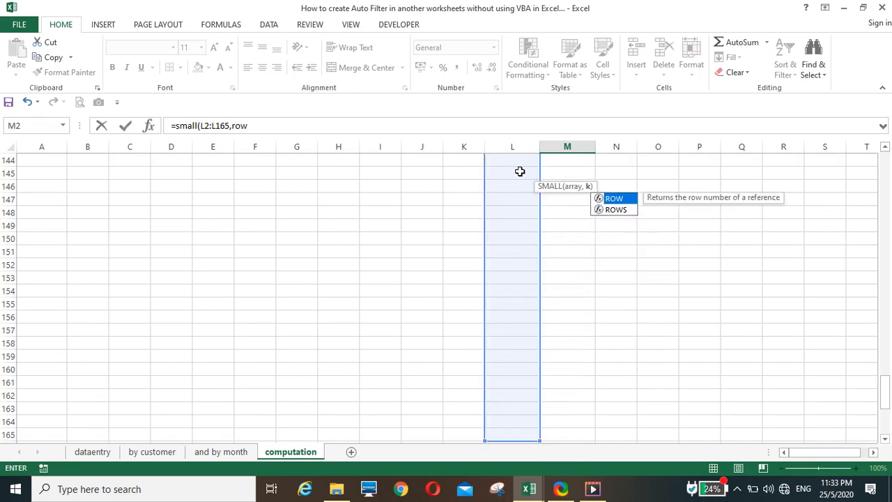
{"action": "type", "text": "("}
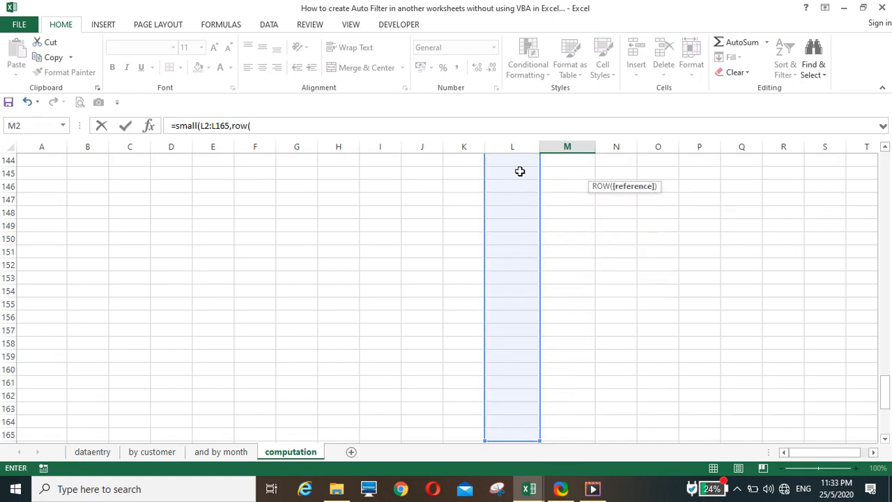
{"action": "type", "text": ")-1"}
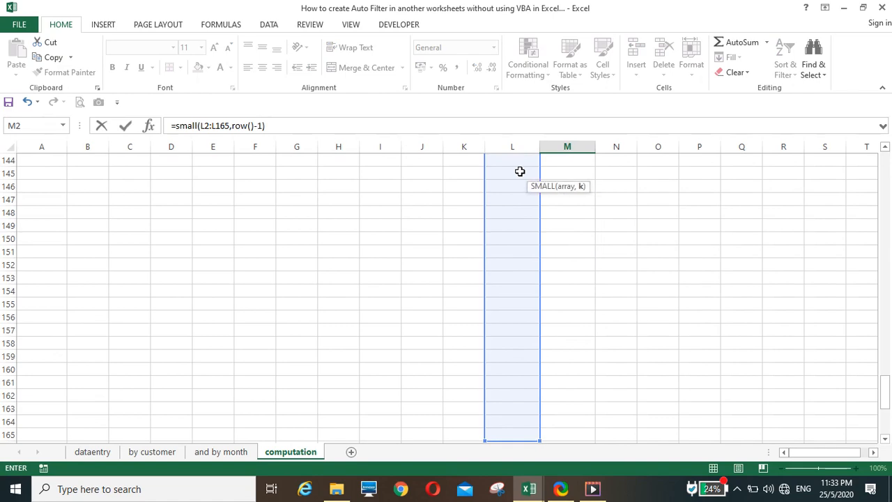
{"action": "type", "text": ")"}
{"action": "key", "text": "Return"}
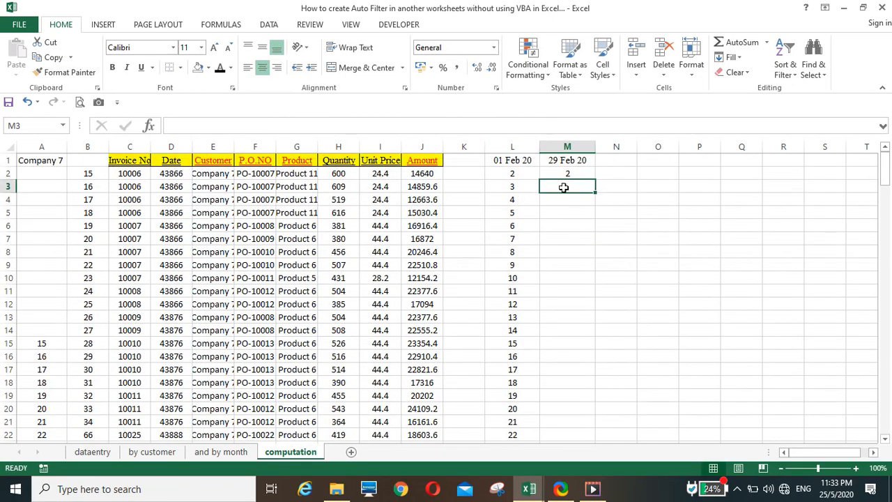
Make the L2:L165 range in the M2 formula absolute, as $L$2:$L$165.
{"action": "left_click", "coordinate": [567, 175]}
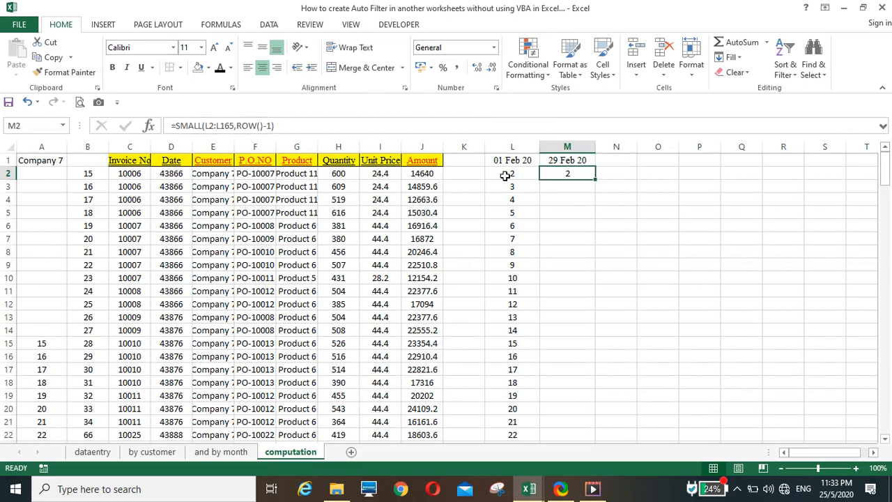
{"action": "left_click", "coordinate": [211, 125]}
{"action": "key", "text": "F4"}
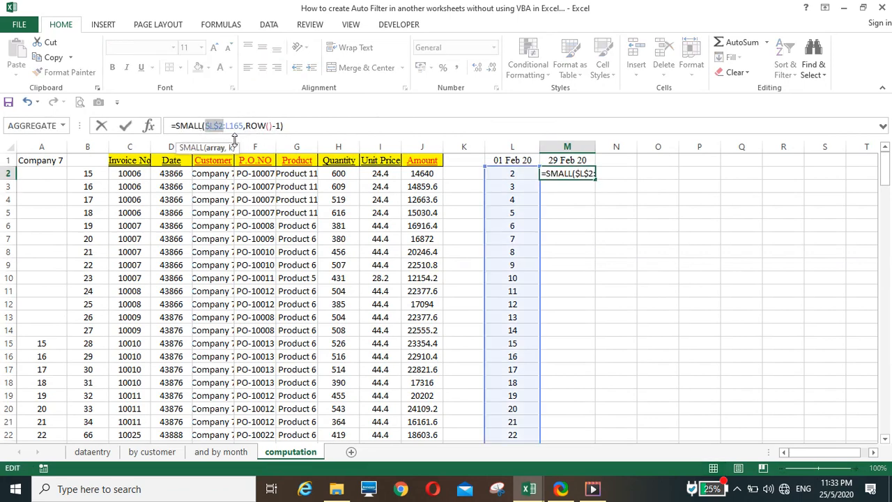
{"action": "left_click", "coordinate": [234, 126]}
{"action": "key", "text": "F4"}
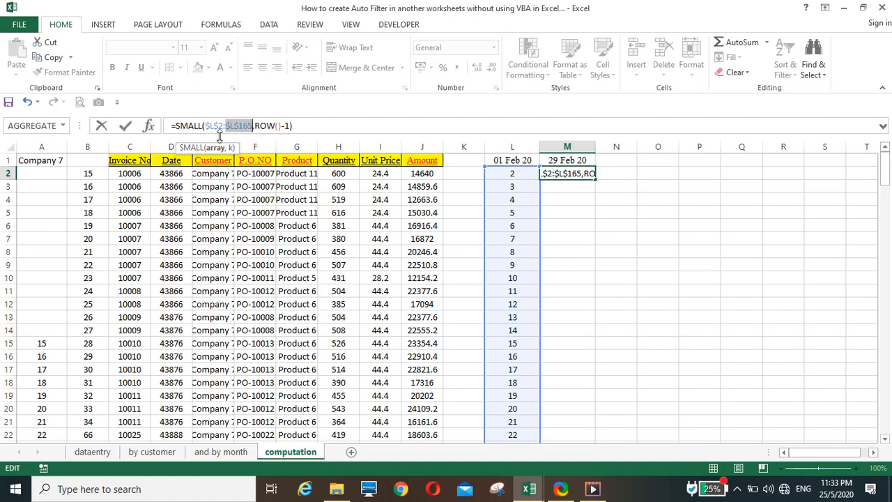
Wrap the M2 formula in IFERROR so it reads =IFERROR(SMALL($L$2:$L$165,ROW()-1),"").
{"action": "left_click", "coordinate": [179, 128]}
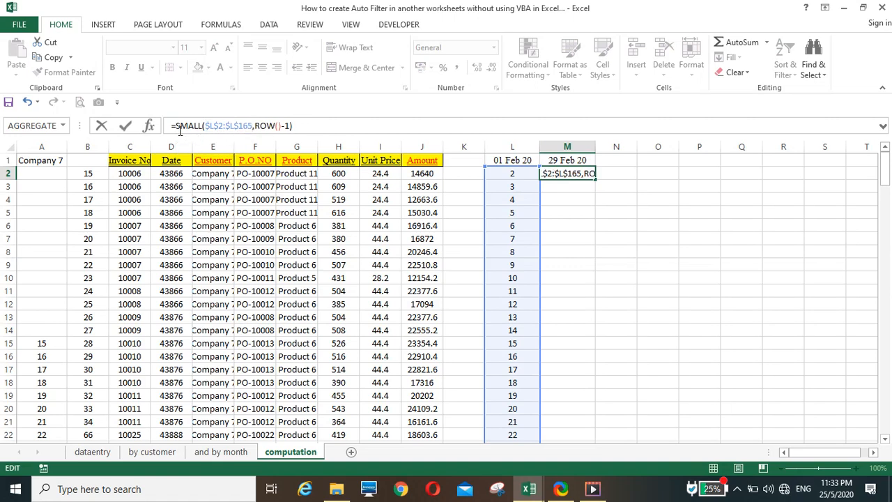
{"action": "type", "text": "iferror("}
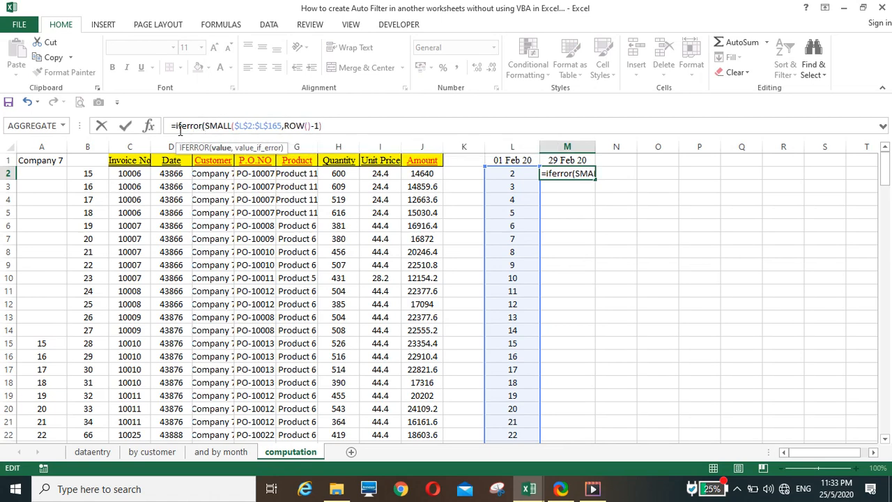
{"action": "left_click", "coordinate": [335, 127]}
{"action": "type", "text": ","}
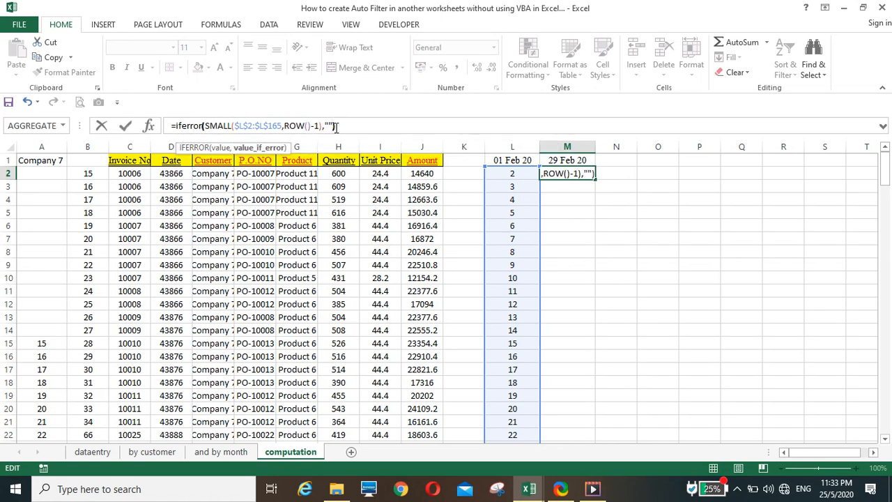
{"action": "key", "text": "Return"}
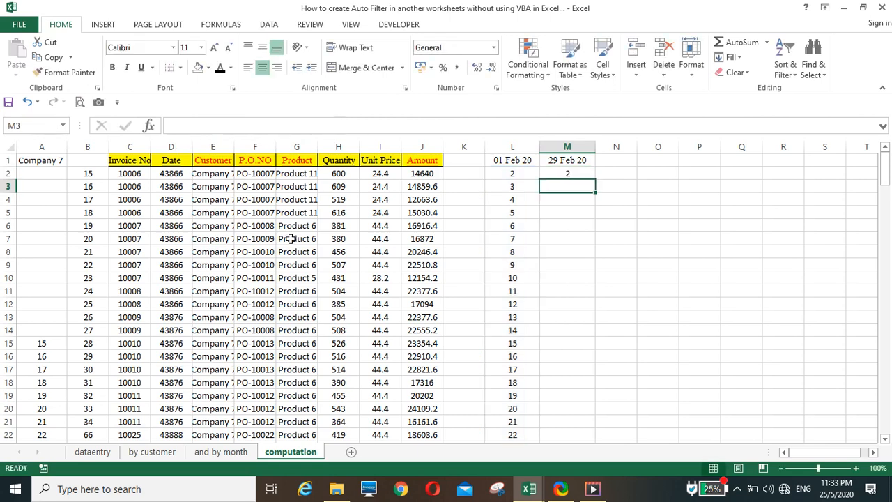
Fill the M2 formula down column M through row 165 and check the listed row numbers.
{"action": "left_click", "coordinate": [564, 175]}
{"action": "double_click", "coordinate": [595, 181]}
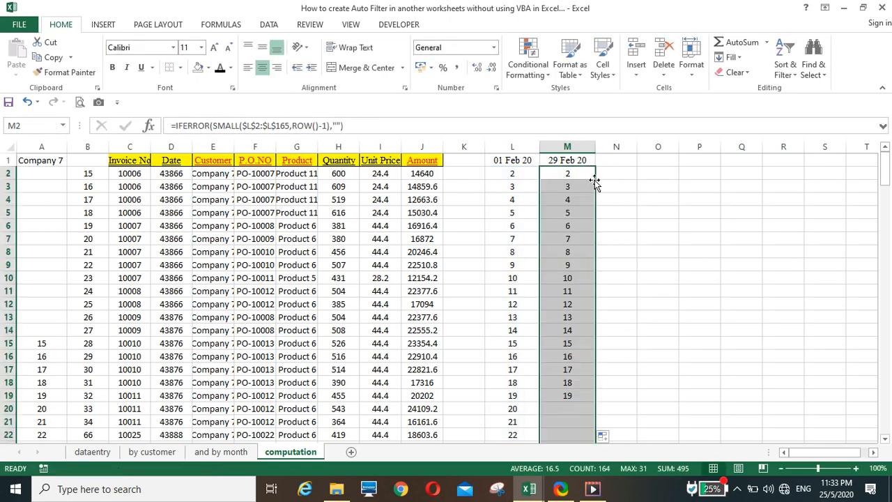
{"action": "scroll", "coordinate": [597, 244], "scroll_direction": "down", "scroll_amount": 5}
{"action": "scroll", "coordinate": [597, 244], "scroll_direction": "up", "scroll_amount": 5}
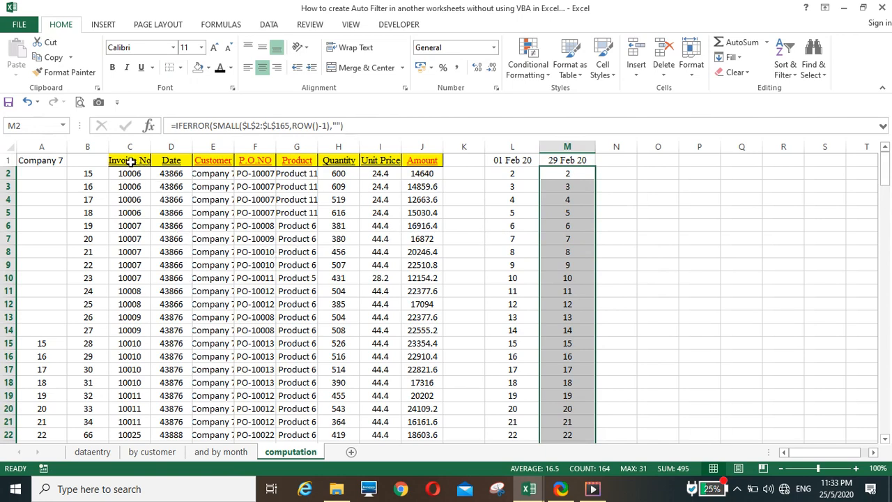
Copy the header row C1:J1, from Invoice No to Amount, and paste it starting at N1.
{"action": "left_click_drag", "start_coordinate": [129, 161], "coordinate": [414, 159]}
{"action": "right_click", "coordinate": [415, 160]}
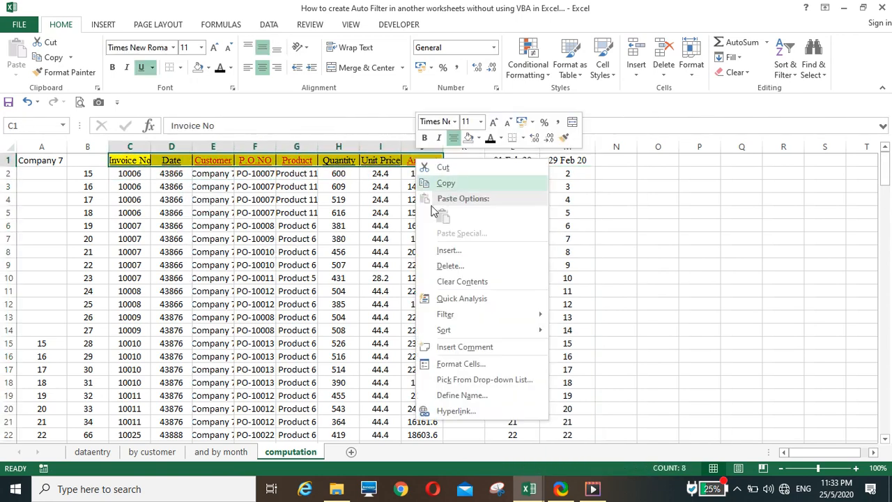
{"action": "left_click", "coordinate": [445, 185]}
{"action": "left_click", "coordinate": [620, 163]}
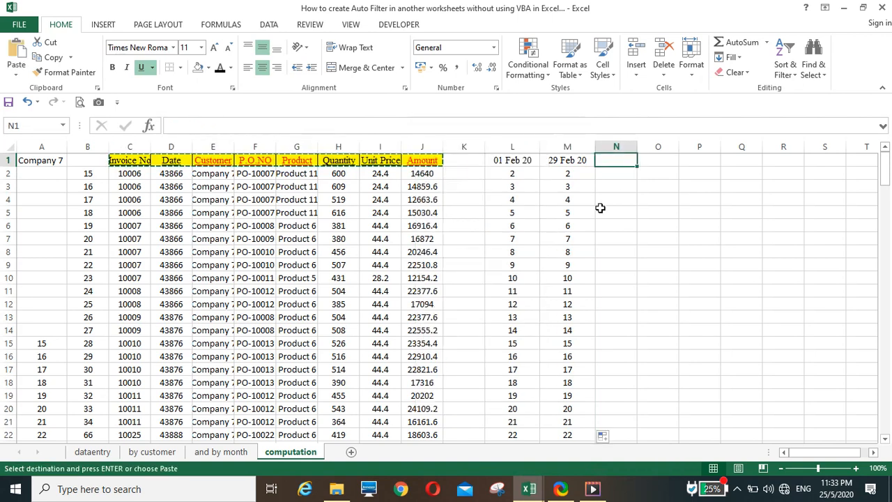
{"action": "key", "text": "Return"}
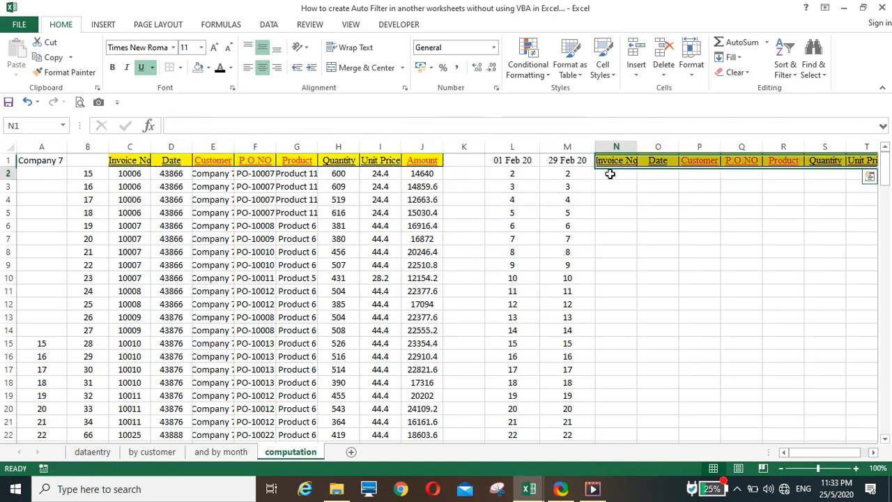
Begin an HLOOKUP formula in N2 with the Invoice No header in N1 as the lookup value.
{"action": "left_click", "coordinate": [606, 173]}
{"action": "type", "text": "=hl"}
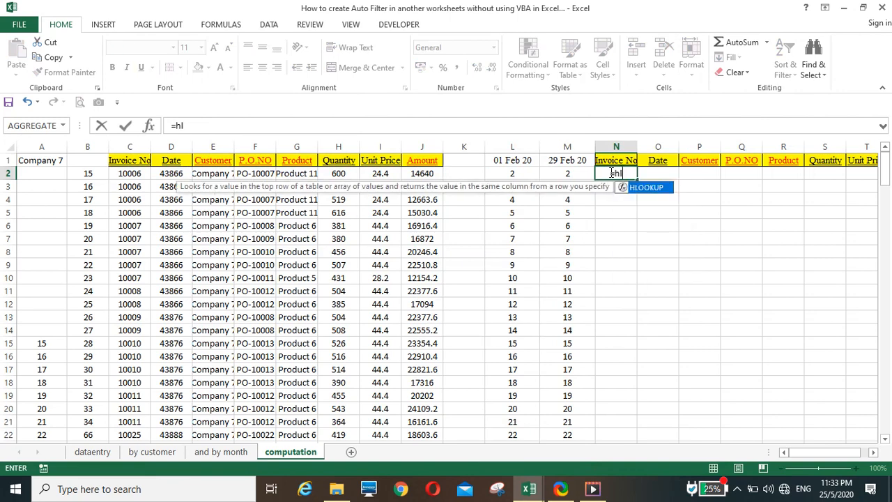
{"action": "type", "text": "ookup("}
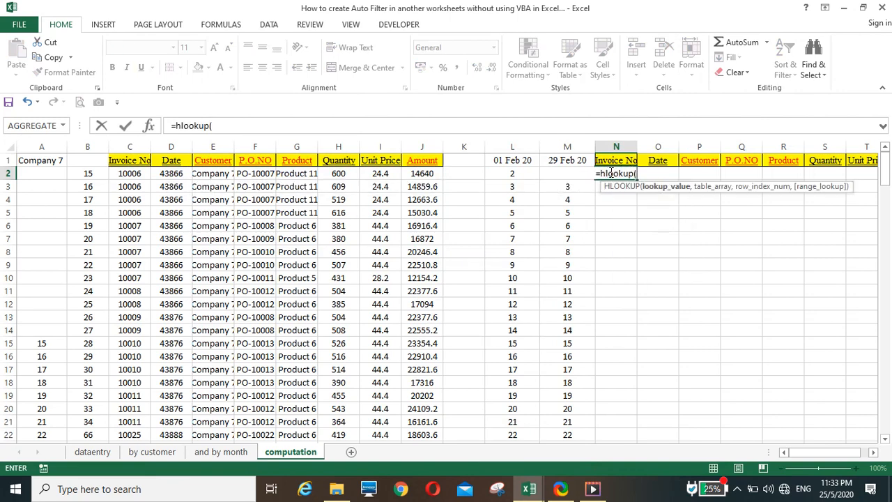
{"action": "key", "text": "Up"}
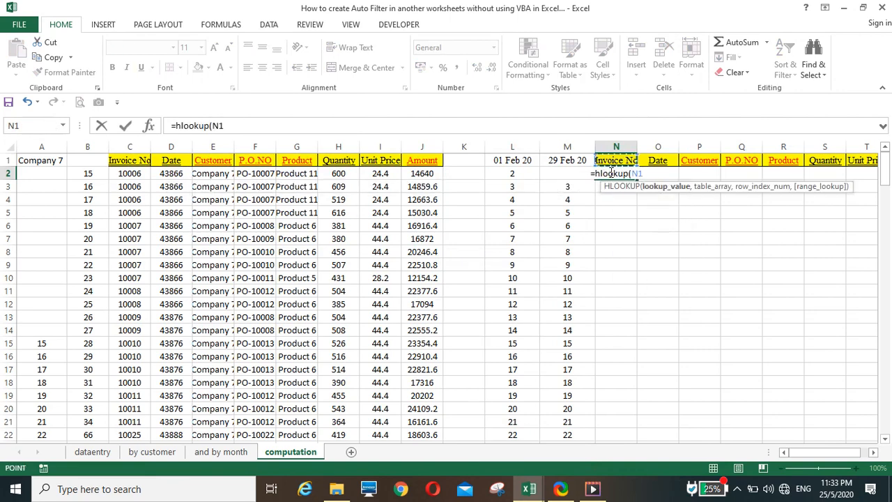
{"action": "type", "text": "<"}
{"action": "key", "text": "BackSpace"}
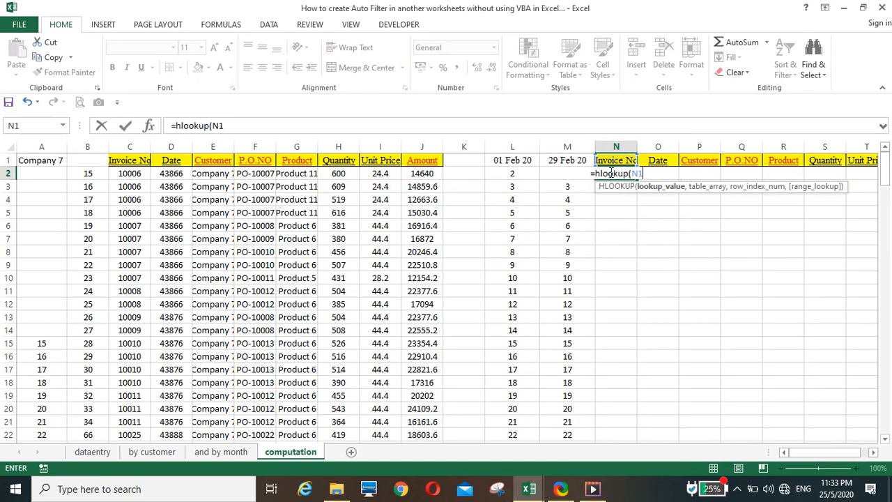
{"action": "type", "text": ","}
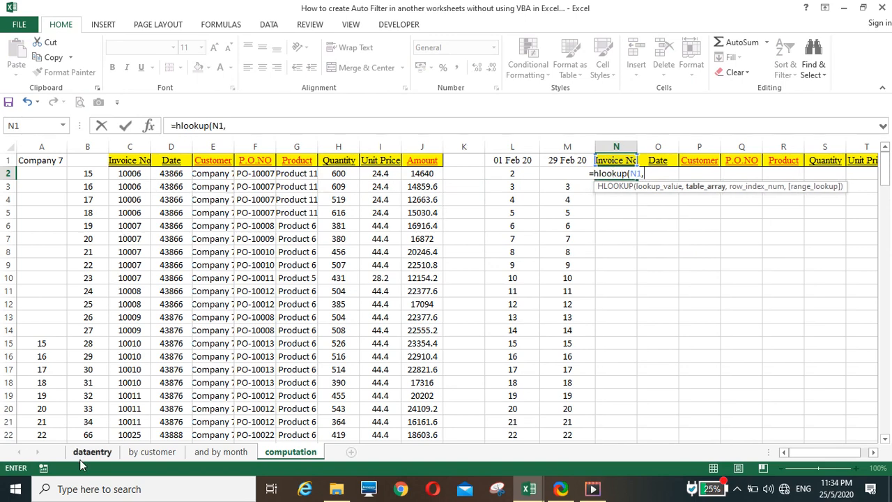
Complete the N2 formula on the computation sheet as =HLOOKUP(N1,C1:J180,M2,0).
{"action": "left_click_drag", "start_coordinate": [135, 162], "coordinate": [418, 200]}
{"action": "key", "text": "ctrl+shift+Down"}
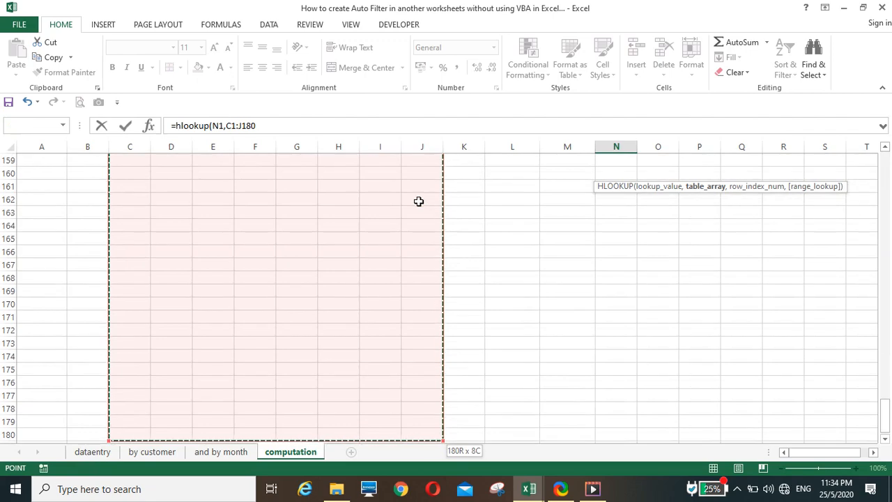
{"action": "type", "text": ","}
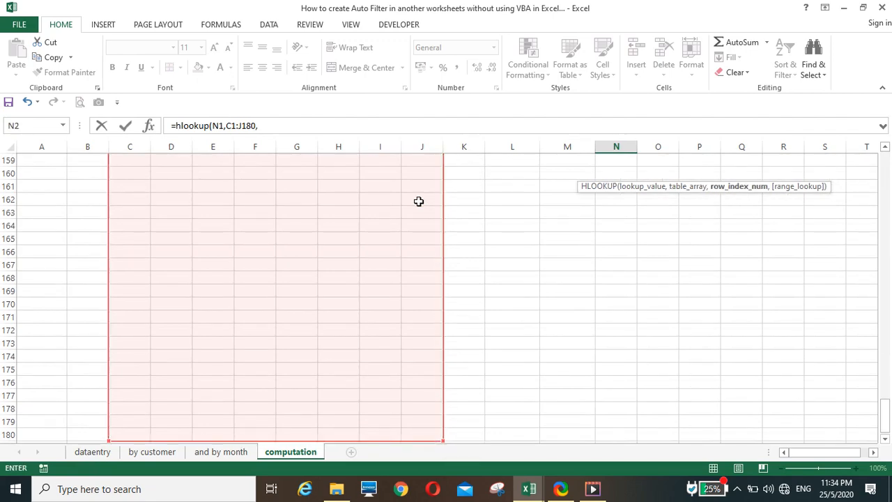
{"action": "key", "text": "Left"}
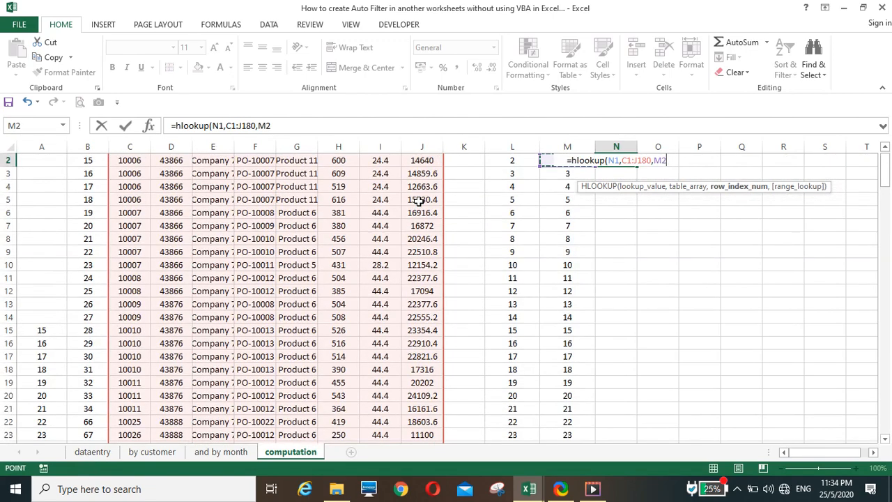
{"action": "type", "text": ",0"}
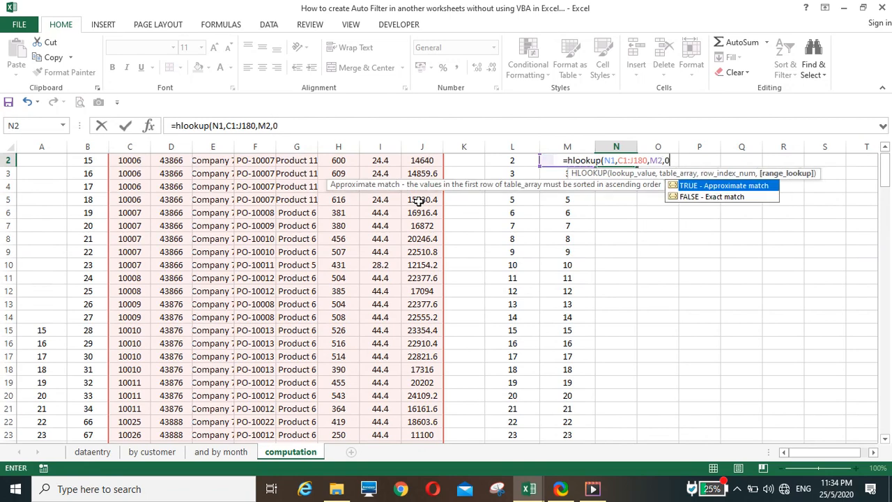
{"action": "type", "text": ")"}
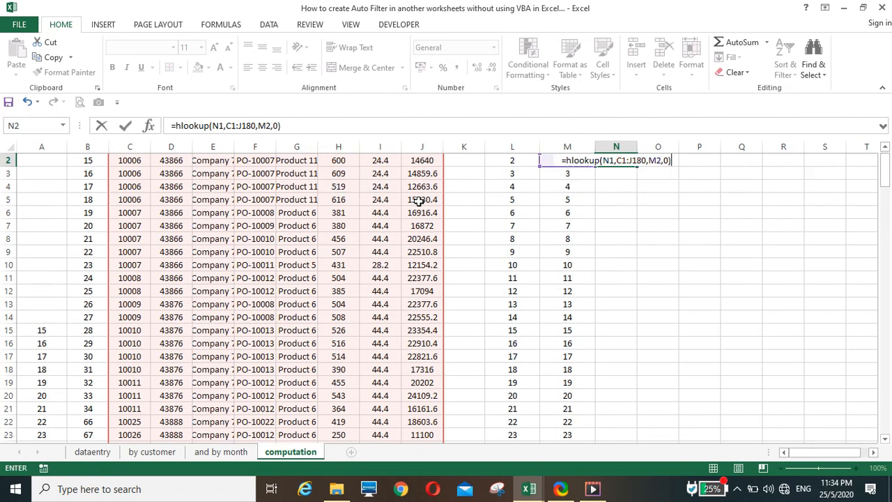
{"action": "key", "text": "Return"}
{"action": "scroll", "coordinate": [641, 310], "scroll_direction": "up", "scroll_amount": 1}
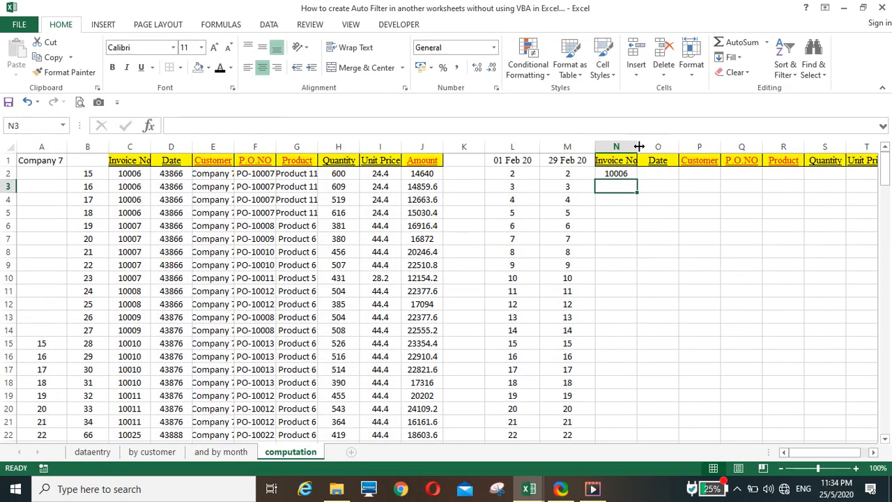
Lock the references in the N2 formula so it reads =HLOOKUP(N$1,$C$1:$J$180,$M2,0).
{"action": "left_click", "coordinate": [616, 174]}
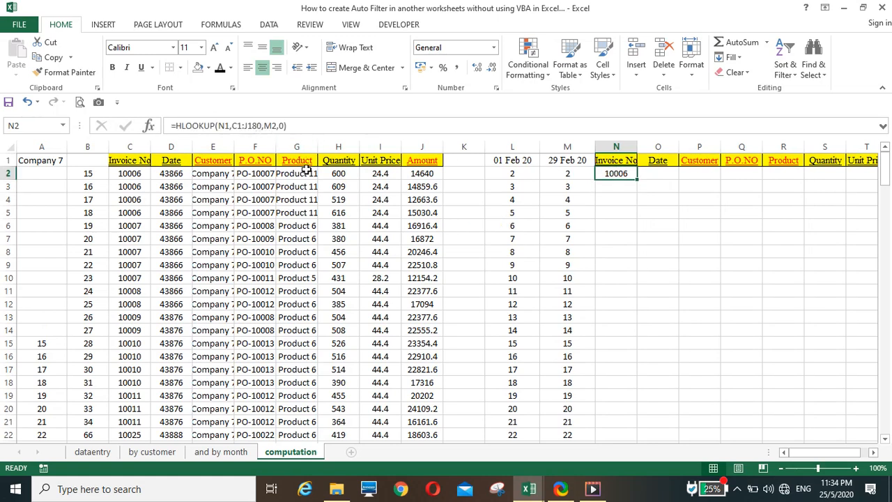
{"action": "left_click", "coordinate": [223, 126]}
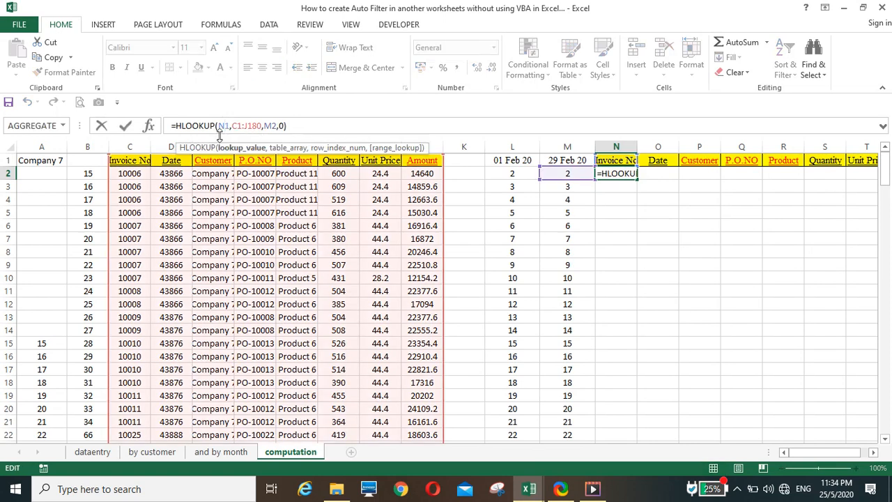
{"action": "key", "text": "F4"}
{"action": "key", "text": "F4"}
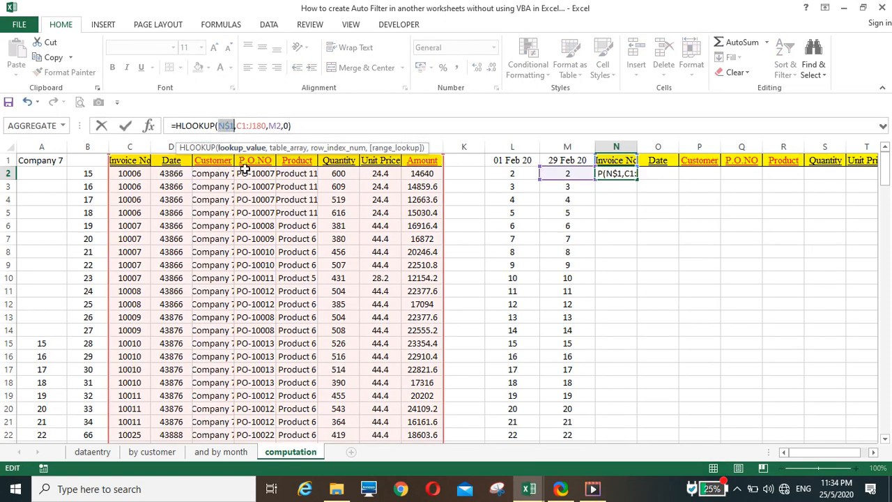
{"action": "left_click", "coordinate": [243, 126]}
{"action": "key", "text": "F4"}
{"action": "left_click", "coordinate": [273, 125]}
{"action": "key", "text": "F4"}
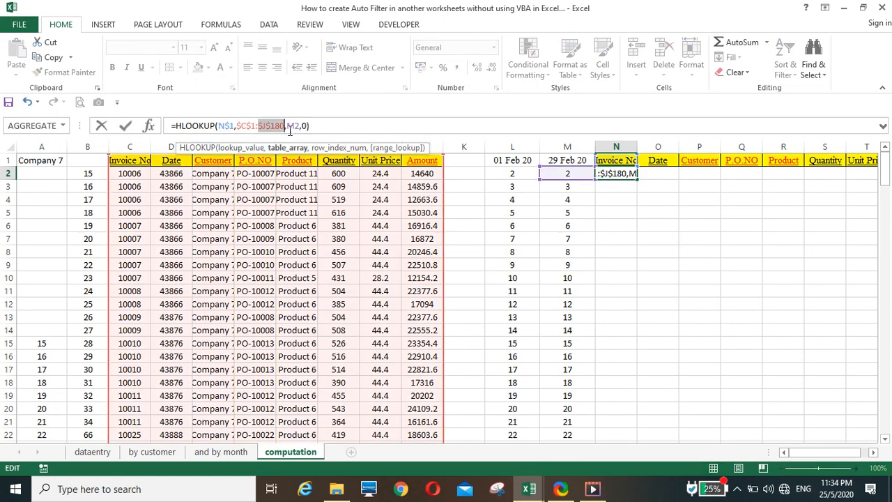
{"action": "left_click", "coordinate": [299, 125]}
{"action": "key", "text": "F4"}
{"action": "key", "text": "F4"}
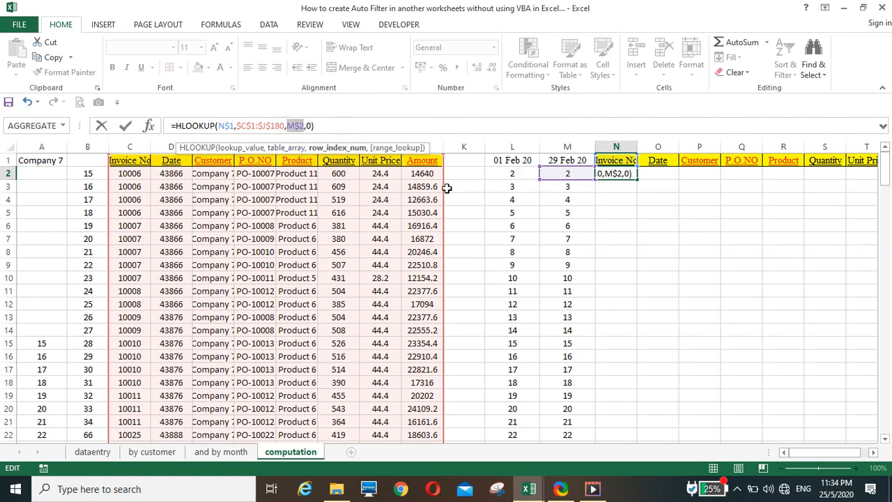
{"action": "key", "text": "F4"}
Wrap the N2 formula in IFERROR so it reads =IFERROR(HLOOKUP(N$1,$C$1:$J$180,$M2,0),"").
{"action": "left_click", "coordinate": [175, 125]}
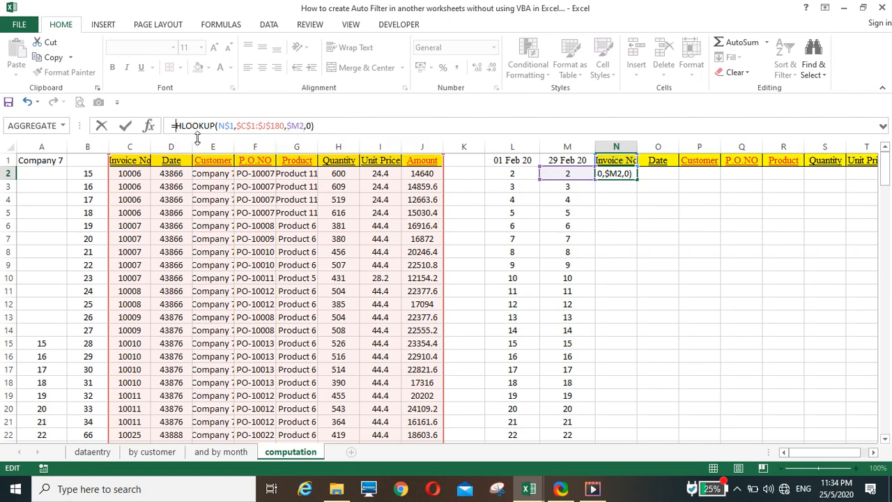
{"action": "type", "text": "if"}
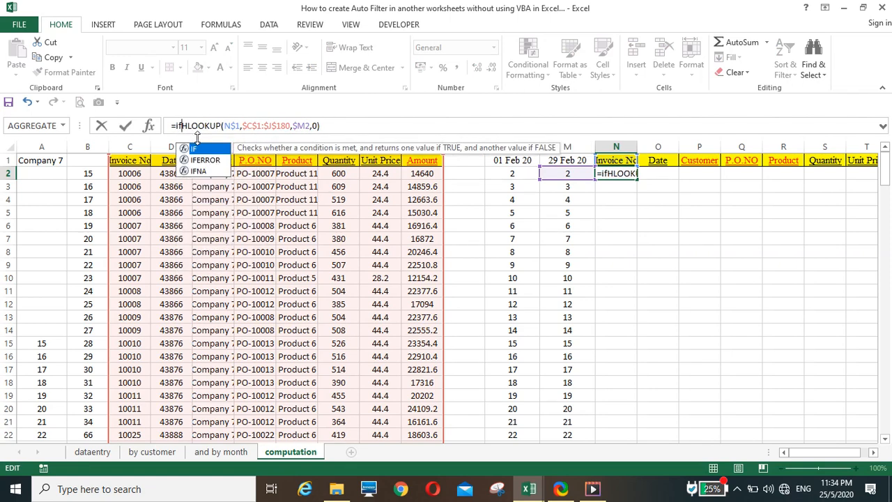
{"action": "type", "text": "error("}
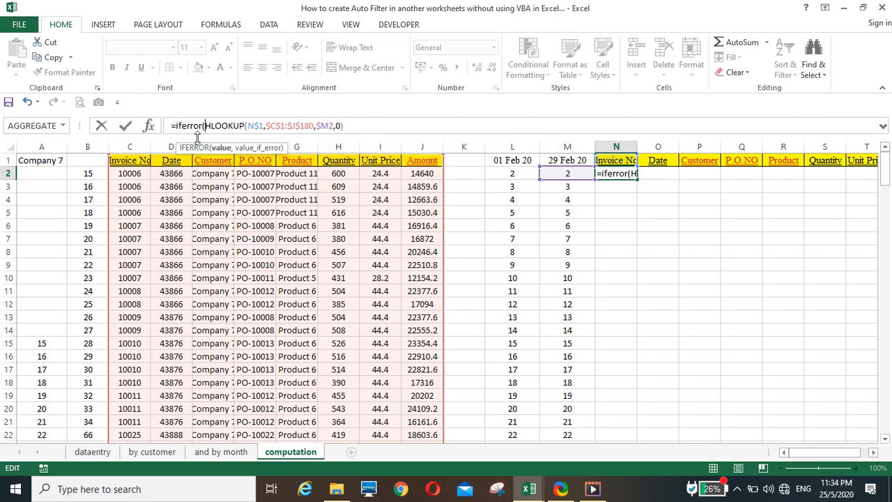
{"action": "left_click", "coordinate": [345, 127]}
{"action": "type", "text": ",\"\")"}
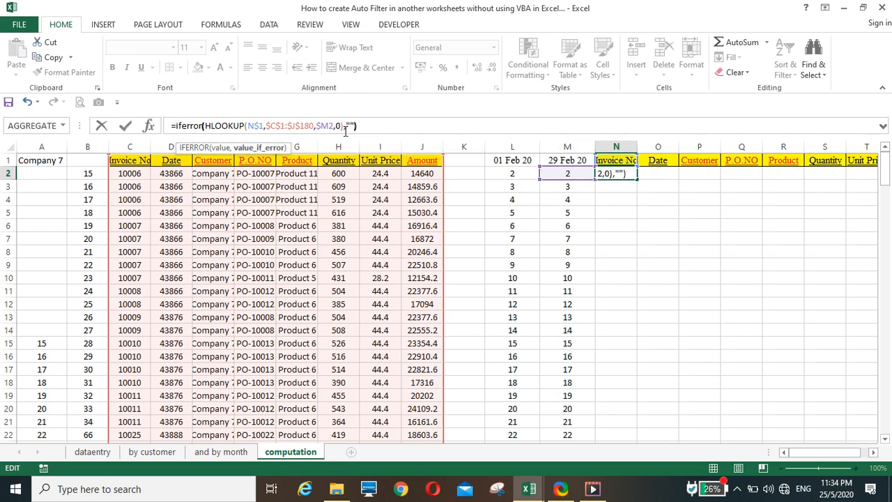
{"action": "key", "text": "Return"}
Fill the N2 formula across to the Amount column U and down the rows alongside column M, and check the results.
{"action": "left_click_drag", "start_coordinate": [801, 453], "coordinate": [814, 453]}
{"action": "left_click", "coordinate": [528, 173]}
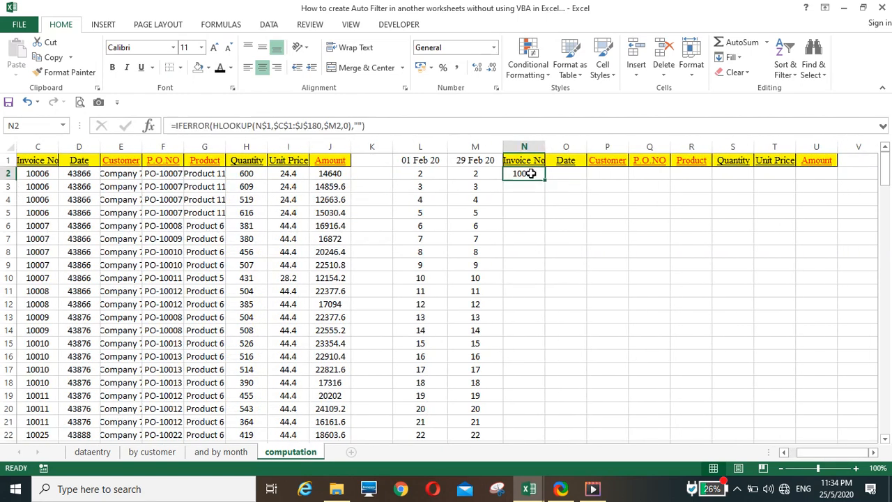
{"action": "left_click_drag", "start_coordinate": [546, 179], "coordinate": [832, 194]}
{"action": "double_click", "coordinate": [840, 182]}
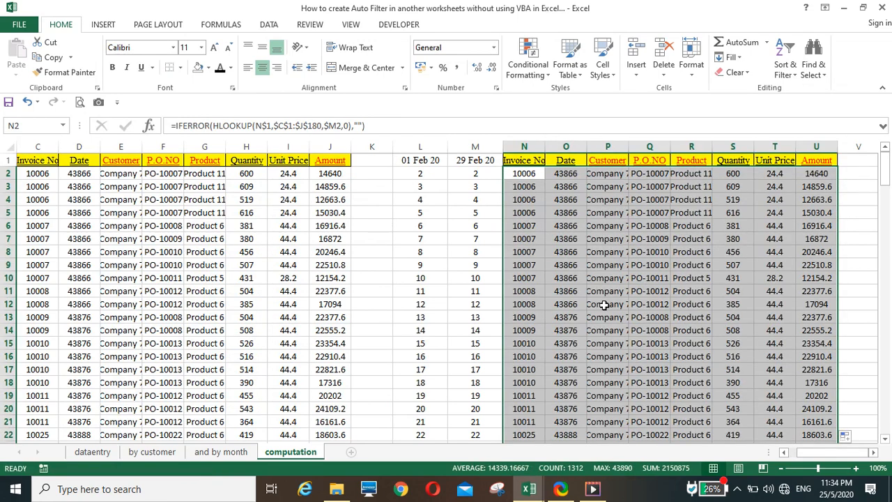
{"action": "scroll", "coordinate": [604, 307], "scroll_direction": "down", "scroll_amount": 5}
{"action": "scroll", "coordinate": [604, 312], "scroll_direction": "down", "scroll_amount": 6}
{"action": "scroll", "coordinate": [603, 312], "scroll_direction": "up", "scroll_amount": 11}
{"action": "left_click", "coordinate": [578, 239]}
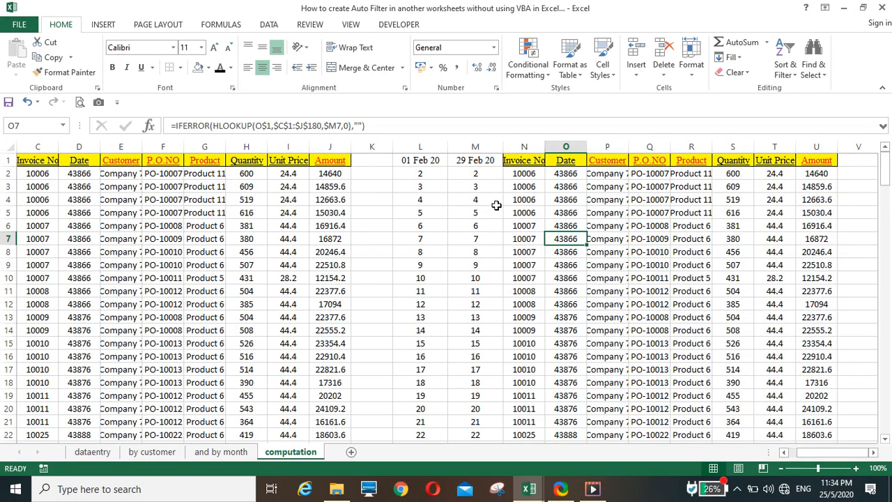
{"action": "left_click_drag", "start_coordinate": [804, 452], "coordinate": [772, 456]}
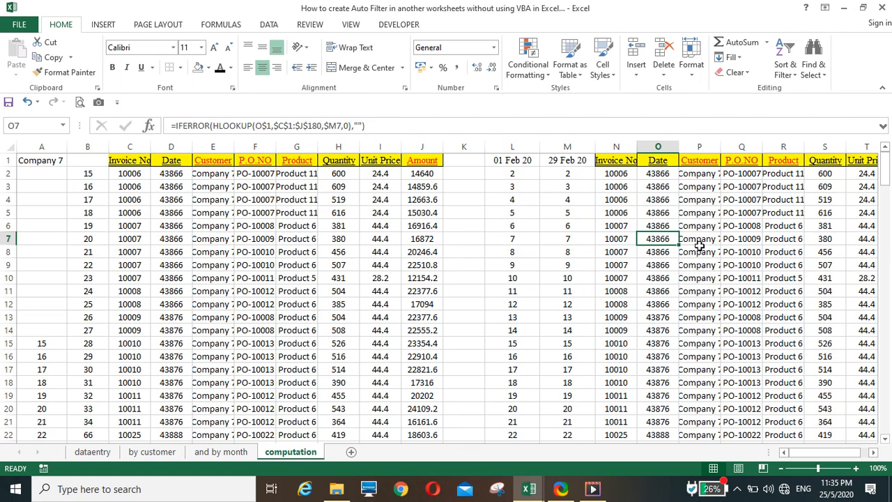
{"action": "left_click", "coordinate": [723, 280]}
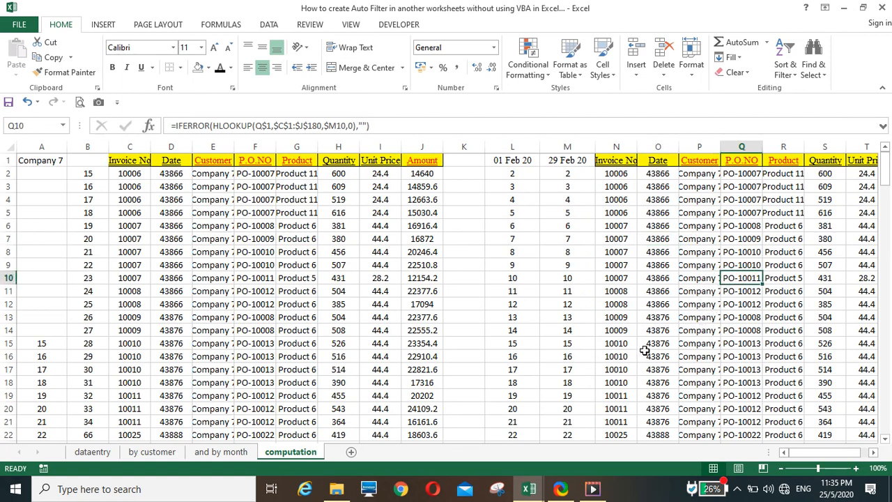
Link A4 on the and by month sheet with =computation!N2 and fill it across to H4.
{"action": "left_click", "coordinate": [218, 452]}
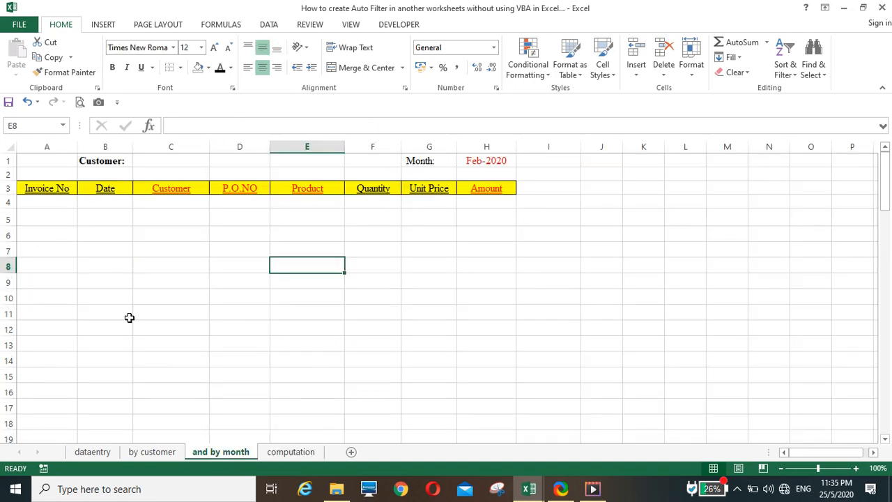
{"action": "left_click", "coordinate": [47, 204]}
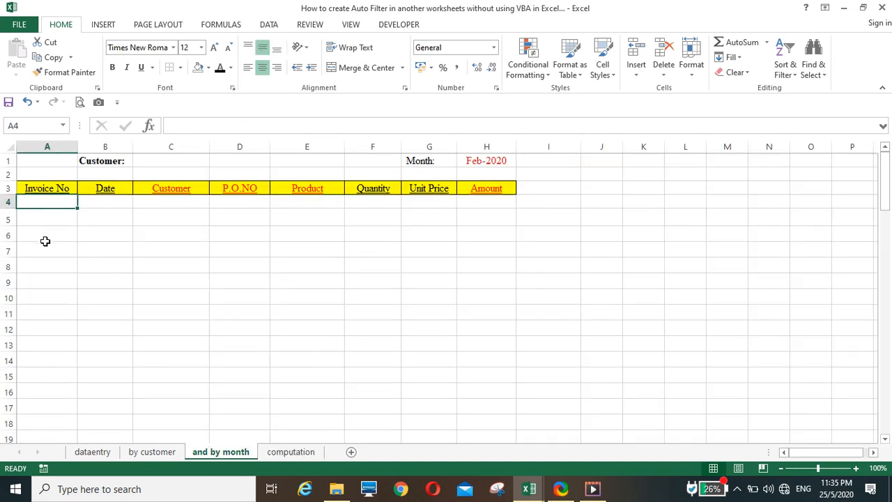
{"action": "type", "text": "="}
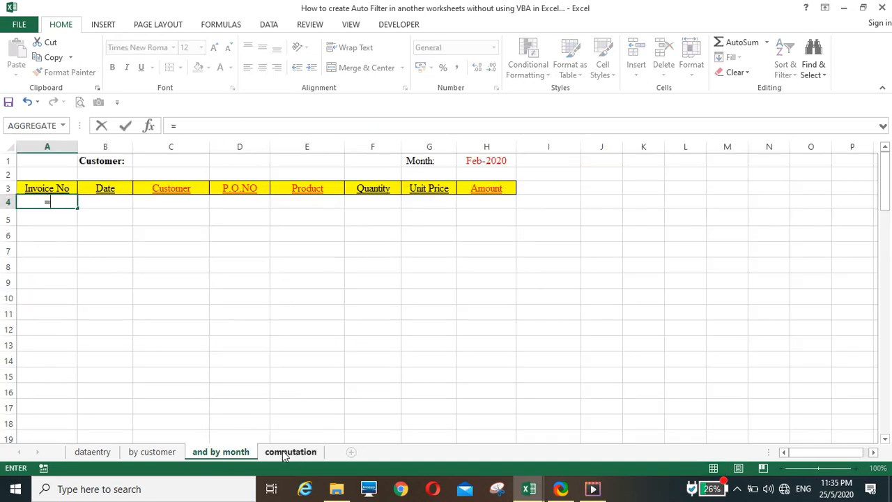
{"action": "left_click", "coordinate": [285, 453]}
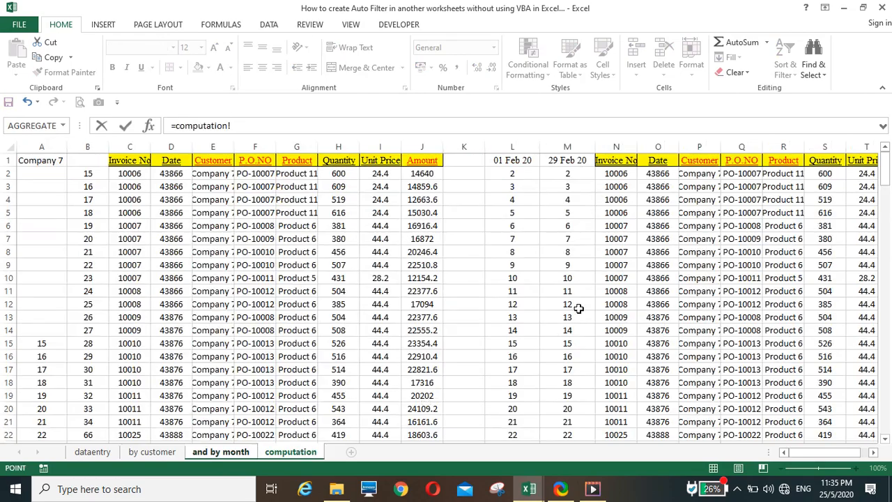
{"action": "left_click", "coordinate": [619, 176]}
{"action": "key", "text": "Return"}
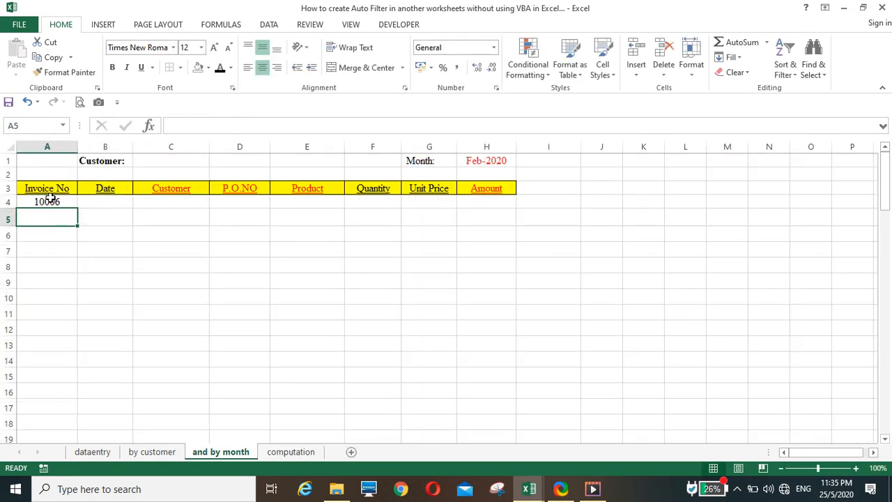
{"action": "left_click", "coordinate": [49, 200]}
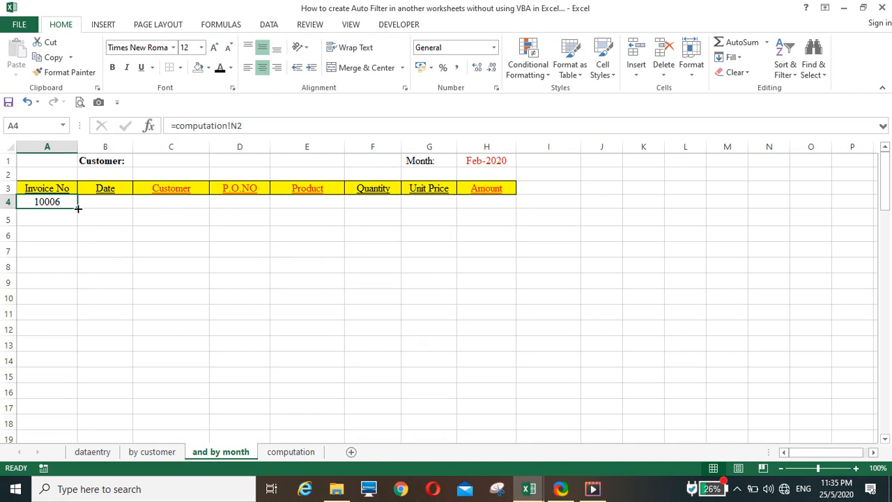
{"action": "left_click_drag", "start_coordinate": [79, 208], "coordinate": [520, 235]}
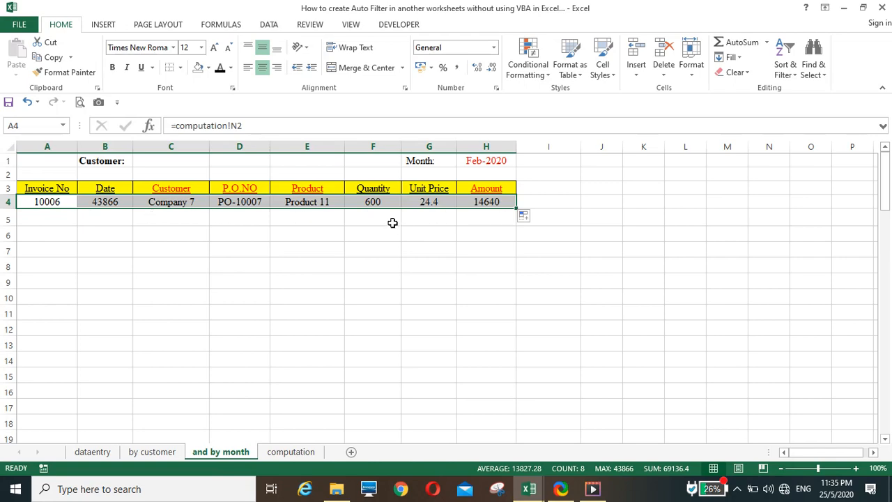
Copy the cell formatting of row 7 on the dataentry sheet onto A4:H4 of the and by month sheet.
{"action": "left_click", "coordinate": [93, 452]}
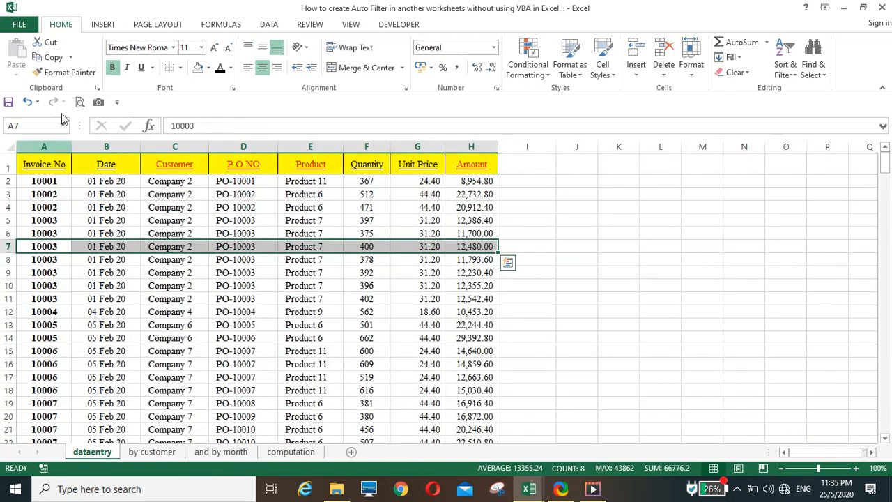
{"action": "left_click", "coordinate": [63, 73]}
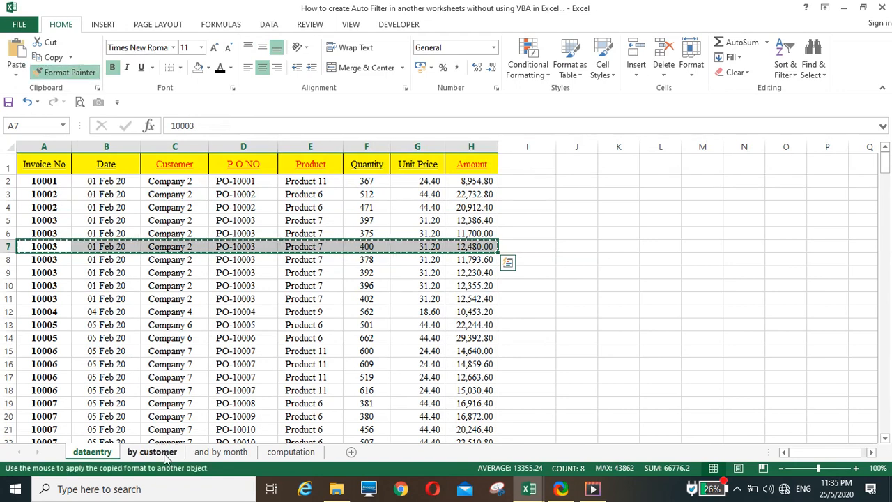
{"action": "left_click", "coordinate": [220, 452]}
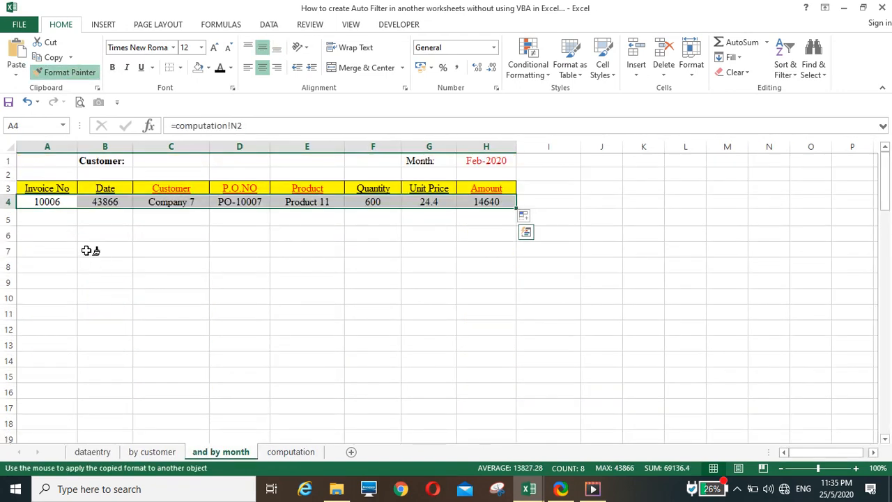
{"action": "left_click", "coordinate": [47, 201]}
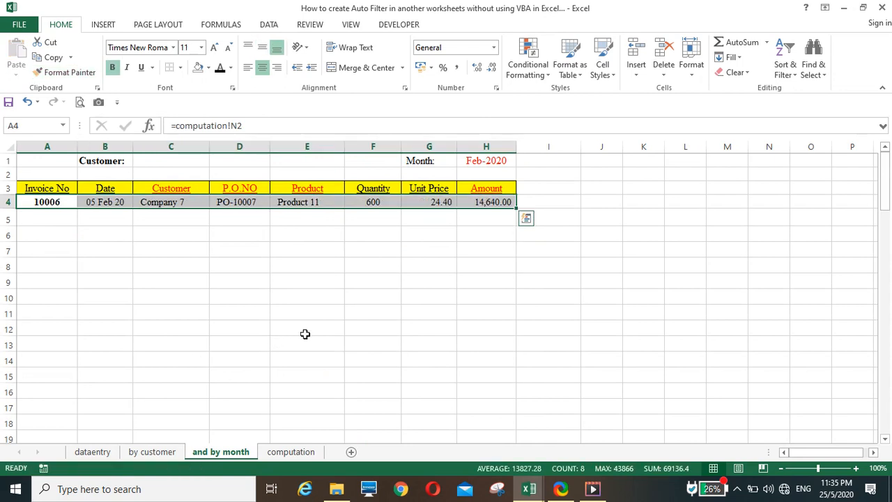
Fill A4:H4 down to row 182 and clear the surplus zero rows in A168:H182.
{"action": "left_click_drag", "start_coordinate": [514, 207], "coordinate": [496, 411]}
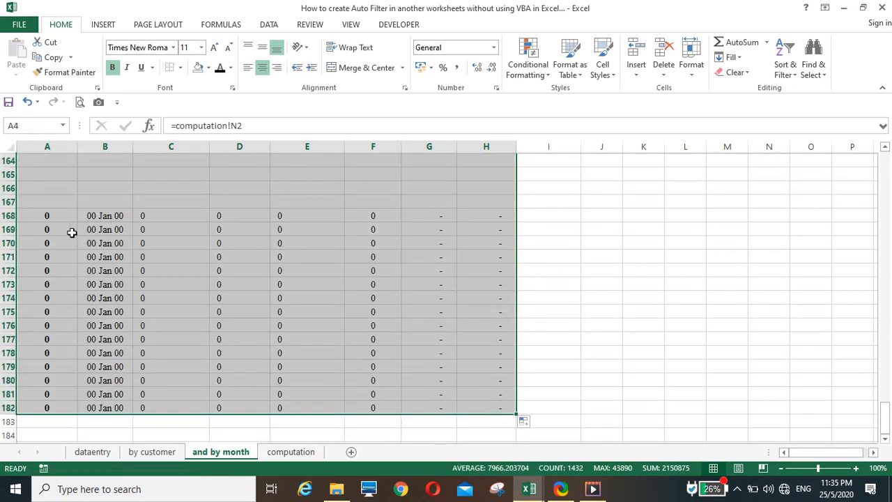
{"action": "left_click_drag", "start_coordinate": [44, 217], "coordinate": [482, 406]}
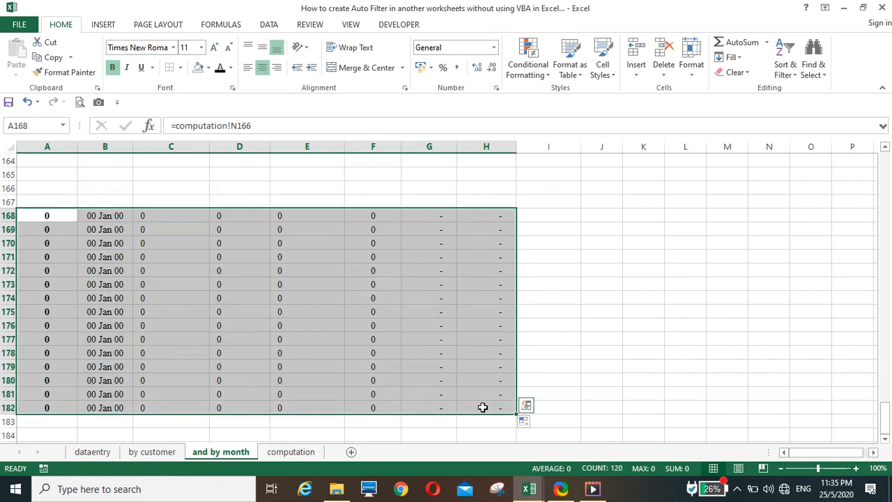
{"action": "key", "text": "Delete"}
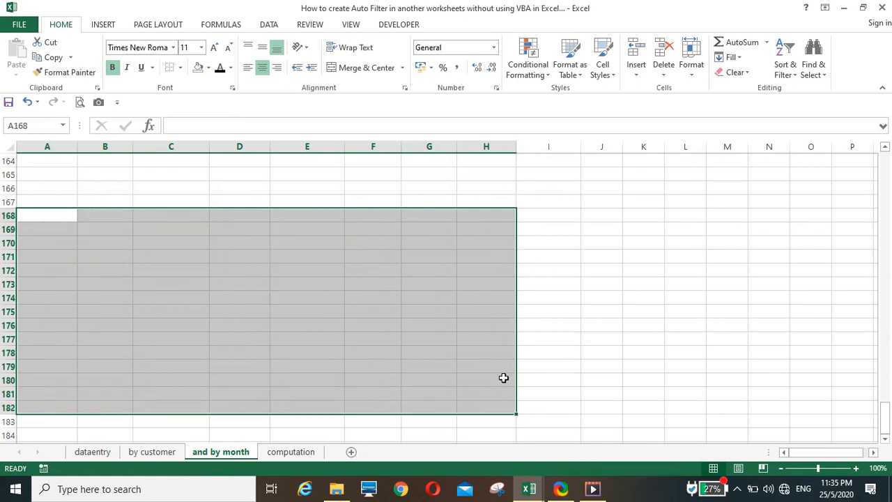
{"action": "scroll", "coordinate": [503, 378], "scroll_direction": "up", "scroll_amount": 20}
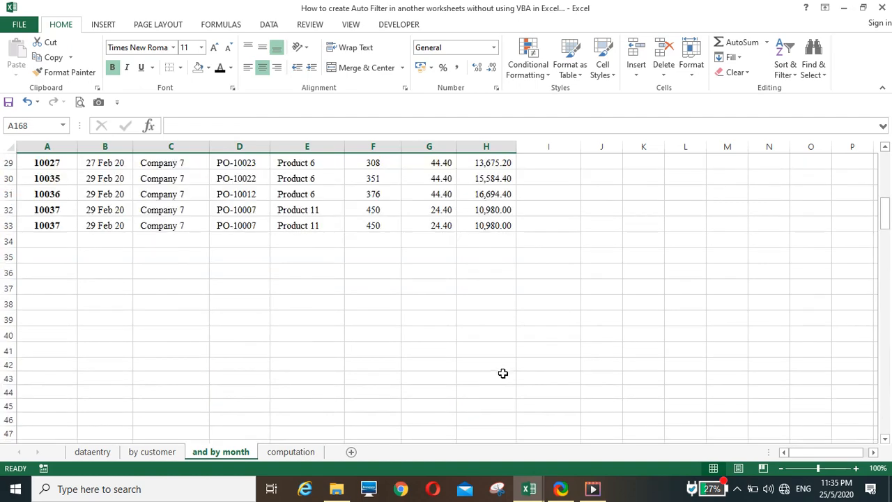
Set the customer in C1 of the by customer sheet to Company 1 and compare the results with the and by month sheet.
{"action": "scroll", "coordinate": [503, 373], "scroll_direction": "up", "scroll_amount": 10}
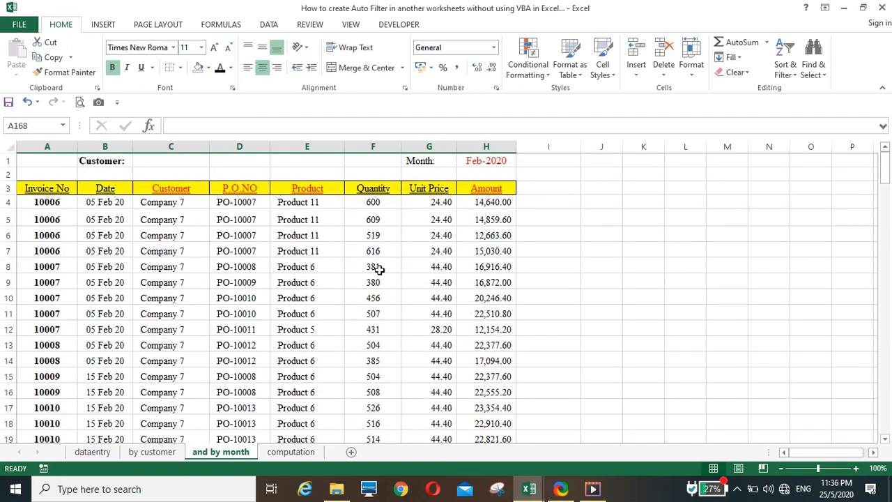
{"action": "left_click", "coordinate": [165, 454]}
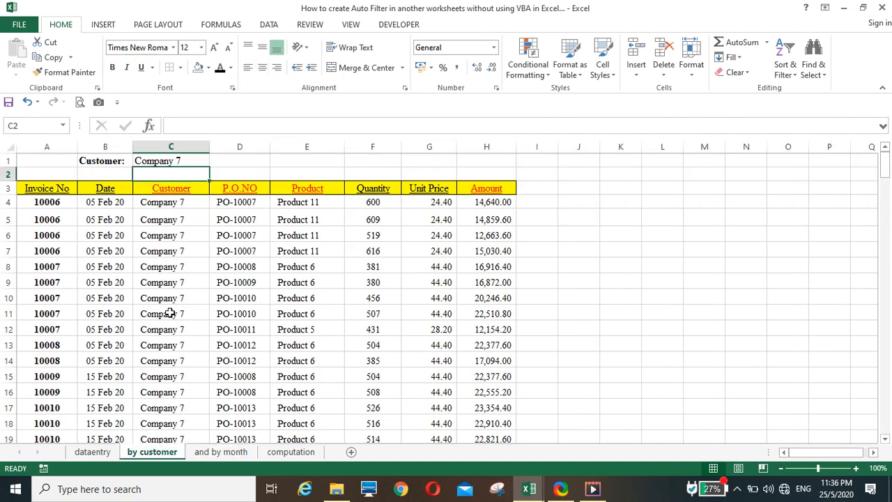
{"action": "left_click", "coordinate": [172, 160]}
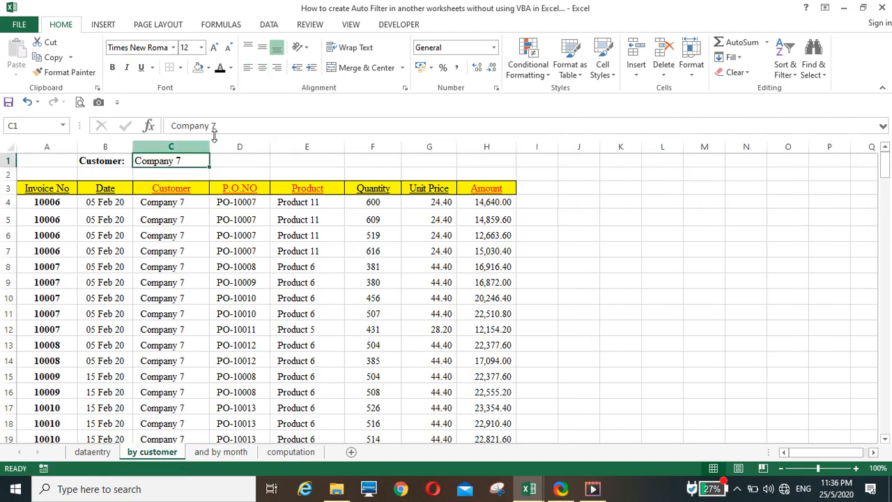
{"action": "left_click", "coordinate": [228, 126]}
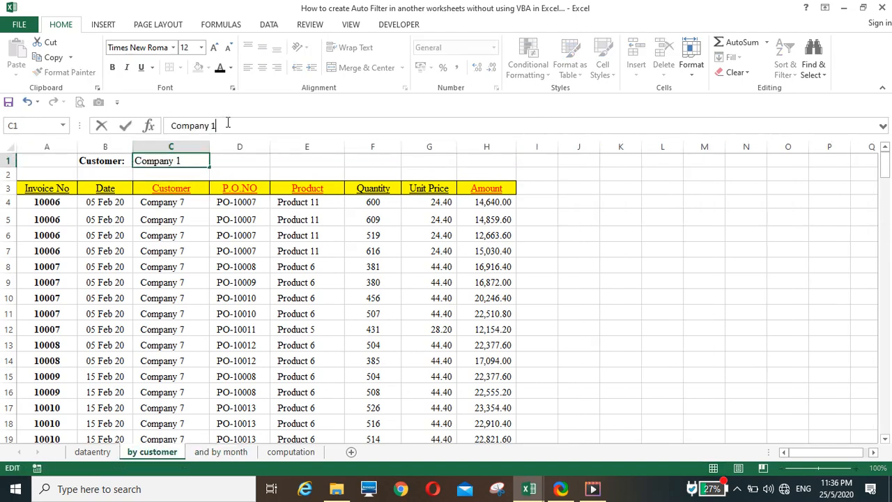
{"action": "type", "text": "1"}
{"action": "key", "text": "Return"}
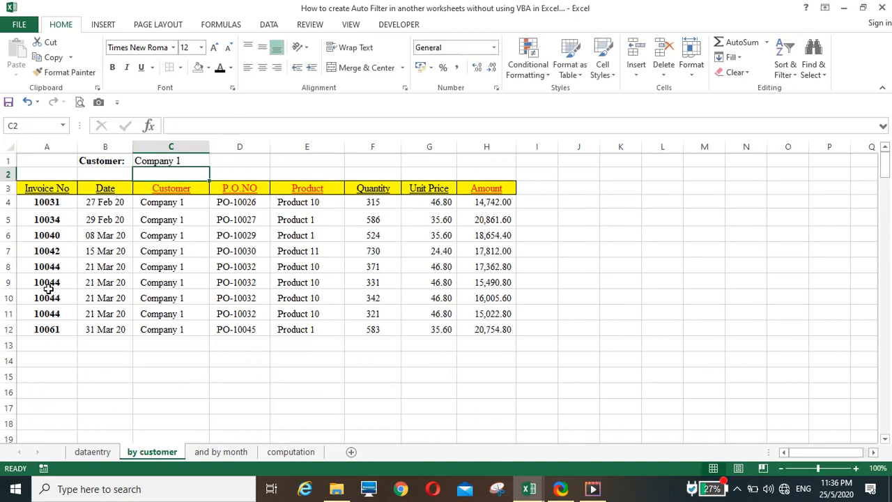
{"action": "left_click", "coordinate": [220, 451]}
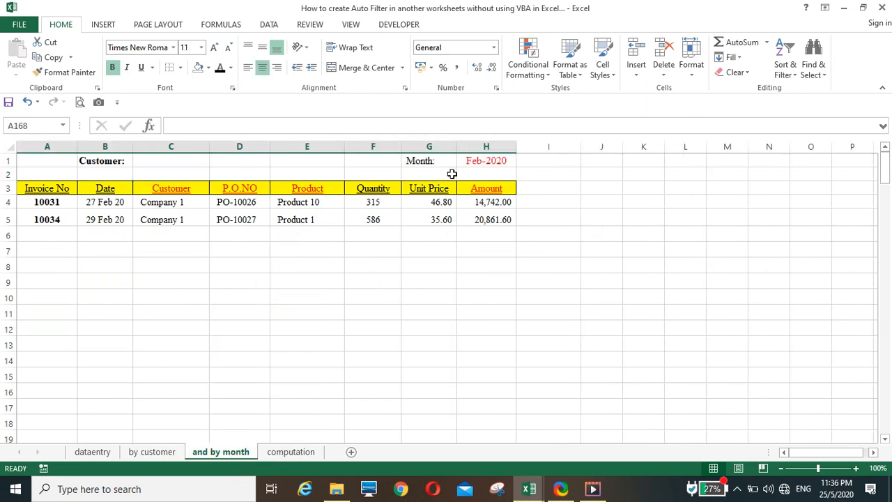
{"action": "left_click", "coordinate": [159, 452]}
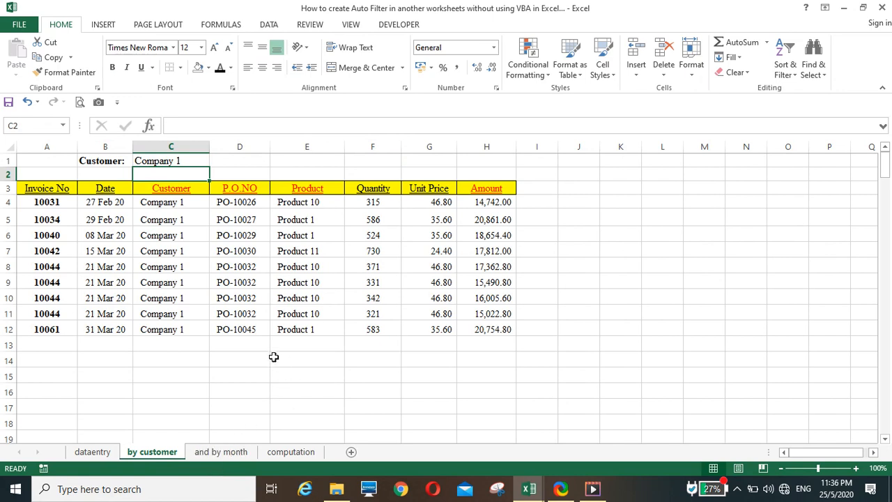
{"action": "left_click", "coordinate": [214, 452]}
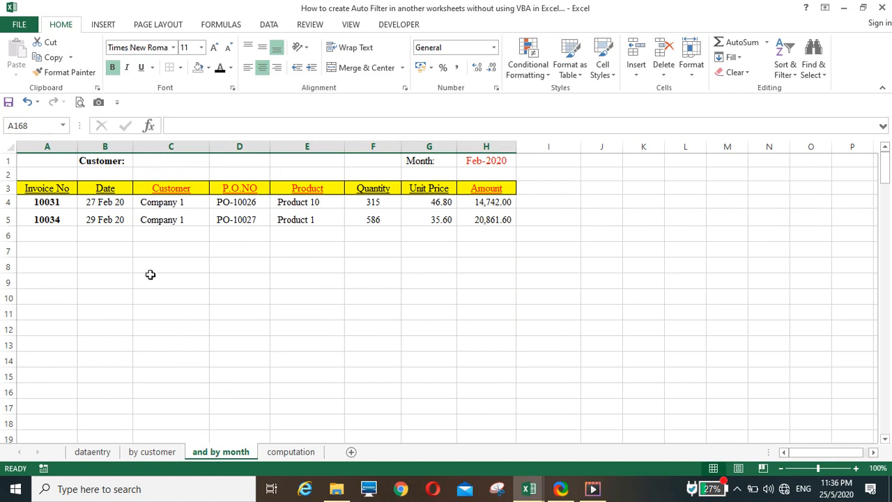
Move the customer entry from C1 on the by customer sheet to C1 on the and by month sheet and check both sheets.
{"action": "left_click", "coordinate": [157, 454]}
{"action": "left_click", "coordinate": [173, 161]}
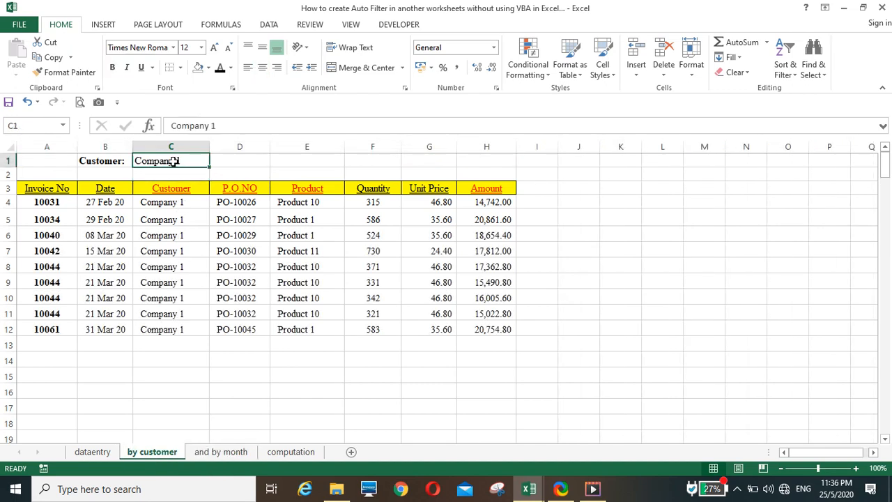
{"action": "left_click", "coordinate": [51, 43]}
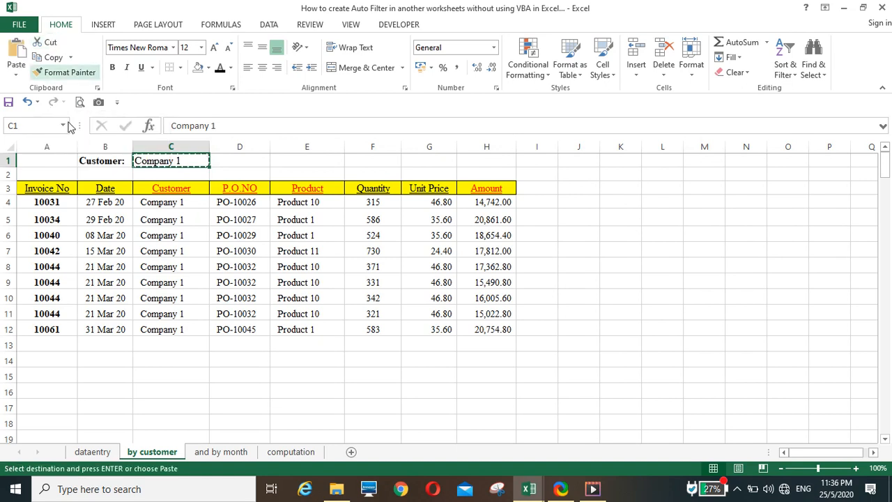
{"action": "left_click", "coordinate": [223, 453]}
{"action": "left_click", "coordinate": [167, 159]}
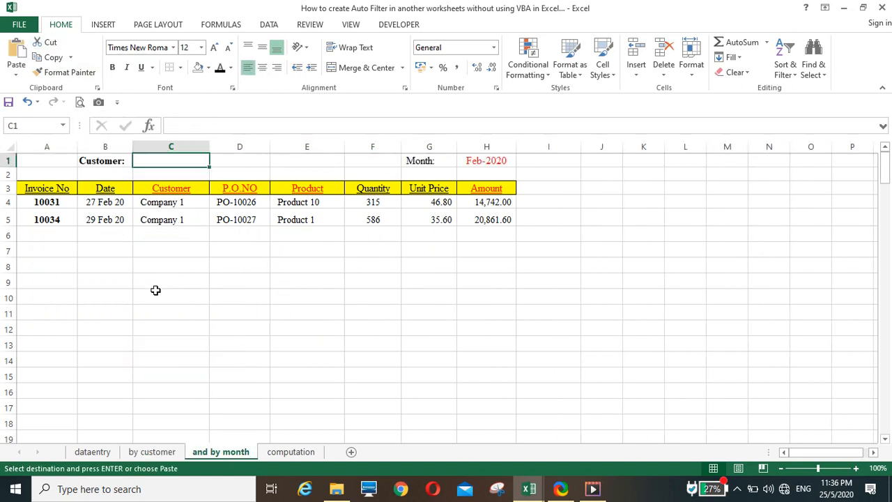
{"action": "key", "text": "ctrl+v"}
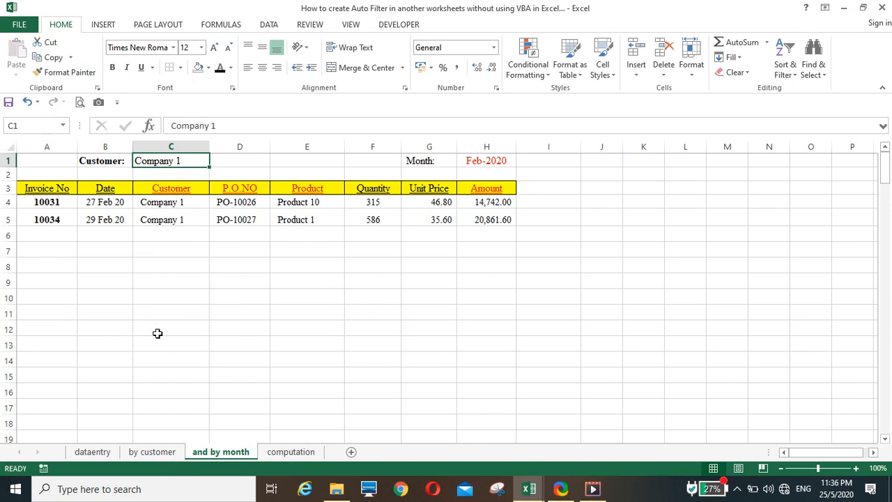
{"action": "left_click", "coordinate": [153, 452]}
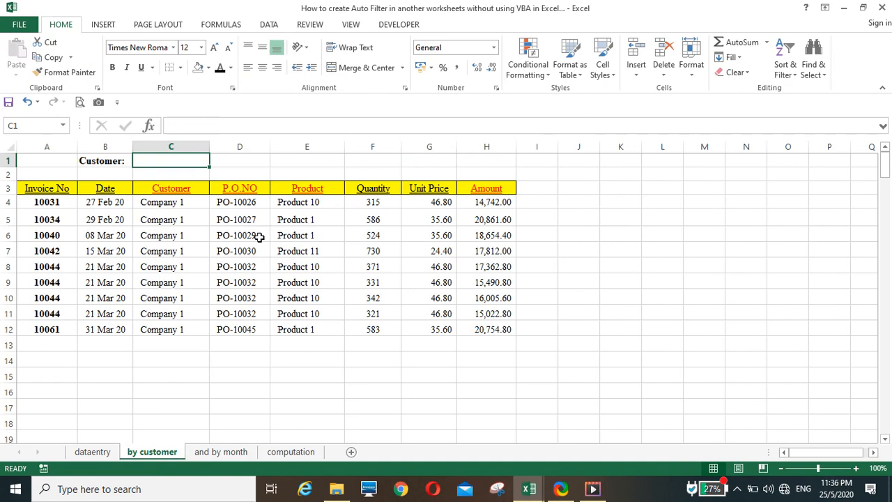
{"action": "left_click", "coordinate": [208, 452]}
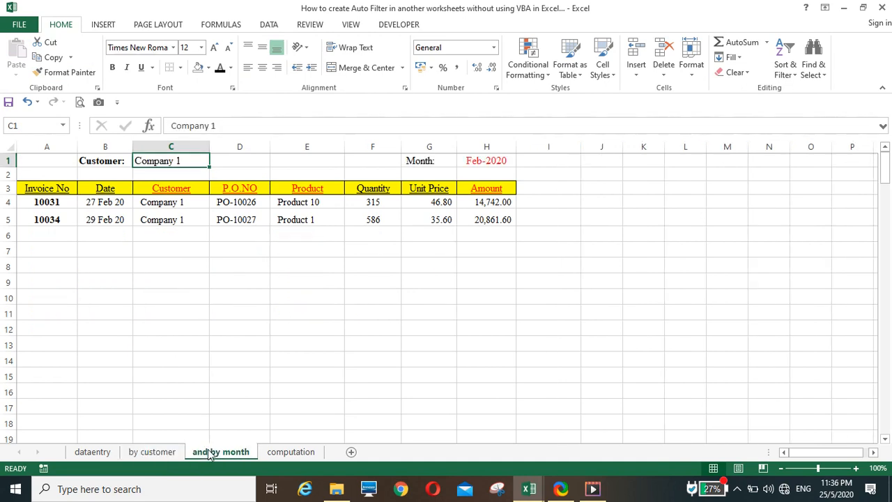
{"action": "left_click", "coordinate": [206, 266]}
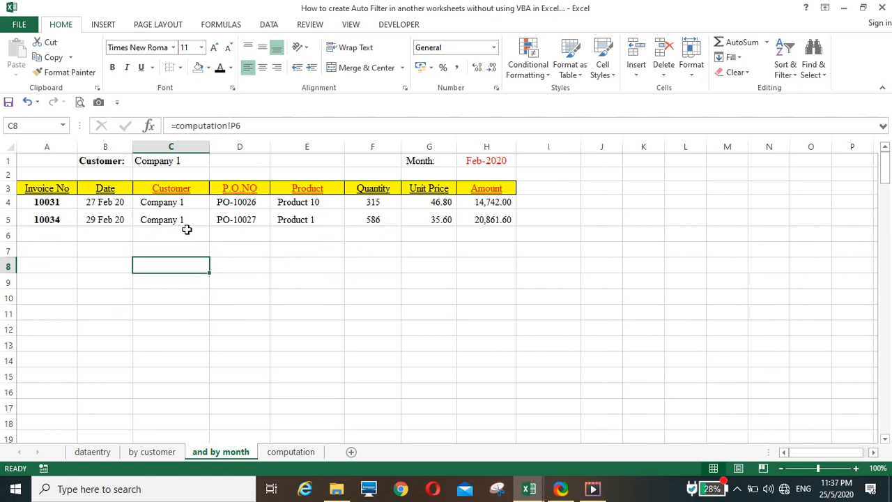
Set the customer in C1 of the and by month sheet to Company 2 and look through the filtered rows.
{"action": "left_click", "coordinate": [169, 160]}
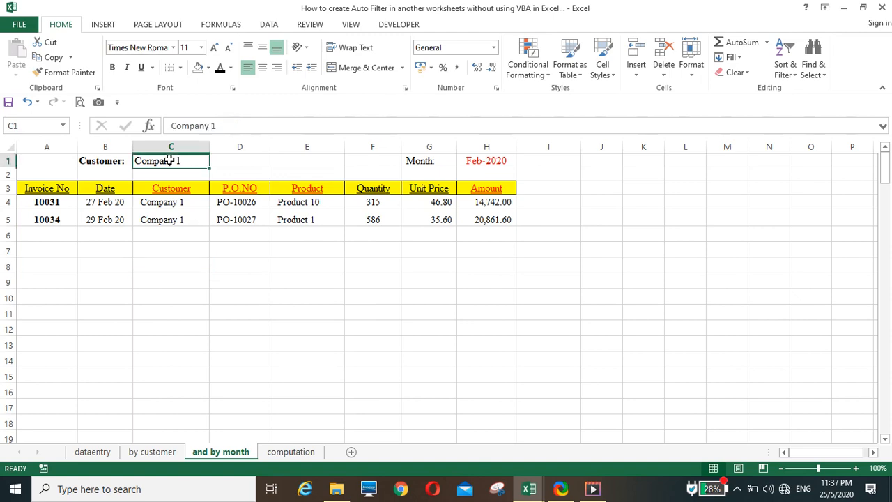
{"action": "left_click", "coordinate": [243, 128]}
{"action": "key", "text": "BackSpace"}
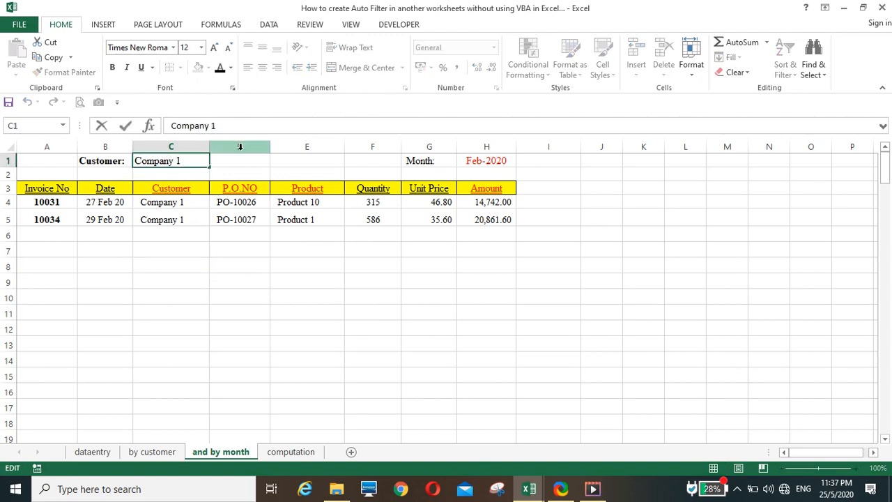
{"action": "type", "text": "2"}
{"action": "key", "text": "Return"}
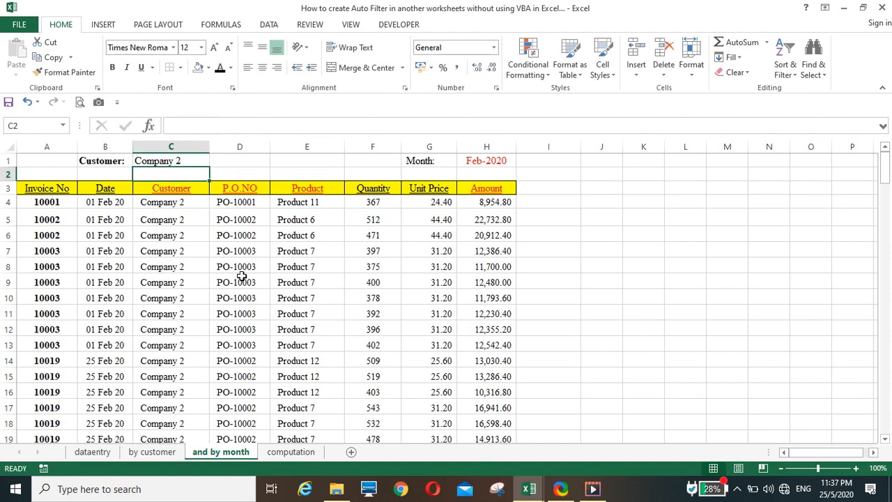
{"action": "scroll", "coordinate": [239, 286], "scroll_direction": "down", "scroll_amount": 4}
{"action": "scroll", "coordinate": [237, 293], "scroll_direction": "up", "scroll_amount": 4}
Set the month date in H1 of the and by month sheet to 1/3/2020.
{"action": "left_click", "coordinate": [475, 163]}
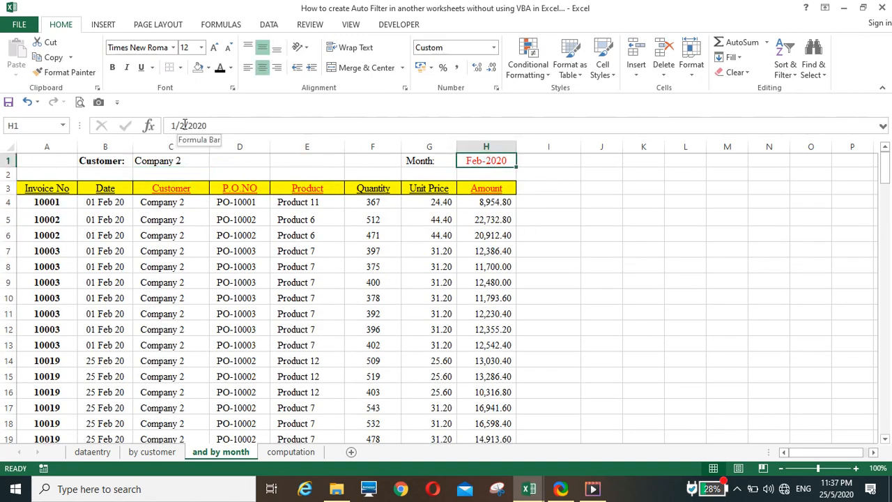
{"action": "left_click", "coordinate": [184, 126]}
{"action": "key", "text": "BackSpace"}
{"action": "type", "text": "3"}
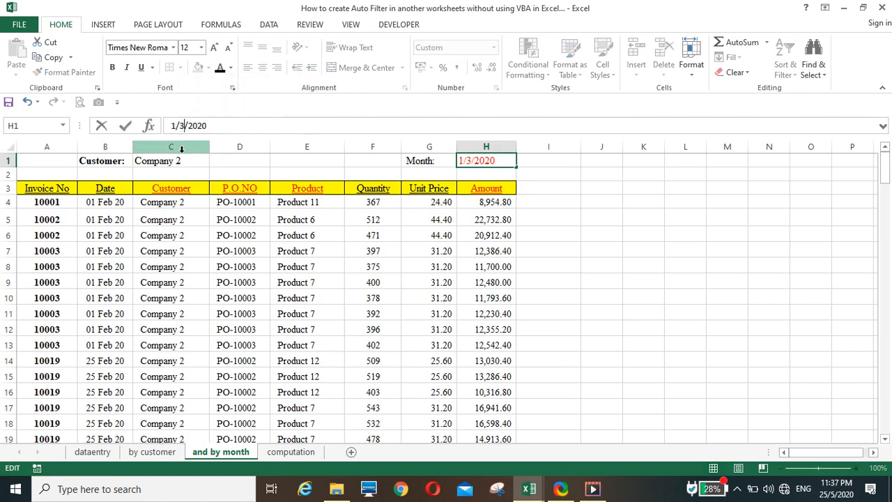
{"action": "key", "text": "Return"}
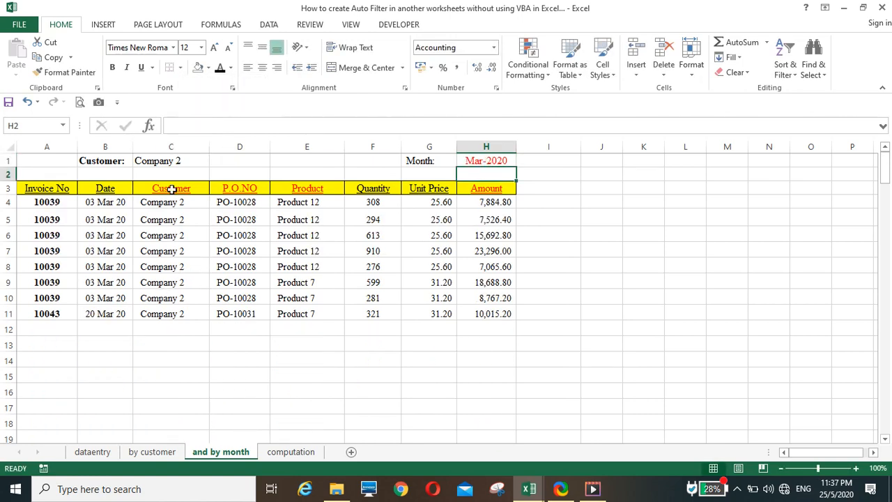
Set the customer in C1 of the and by month sheet to Company 7.
{"action": "left_click", "coordinate": [166, 161]}
{"action": "left_click", "coordinate": [231, 124]}
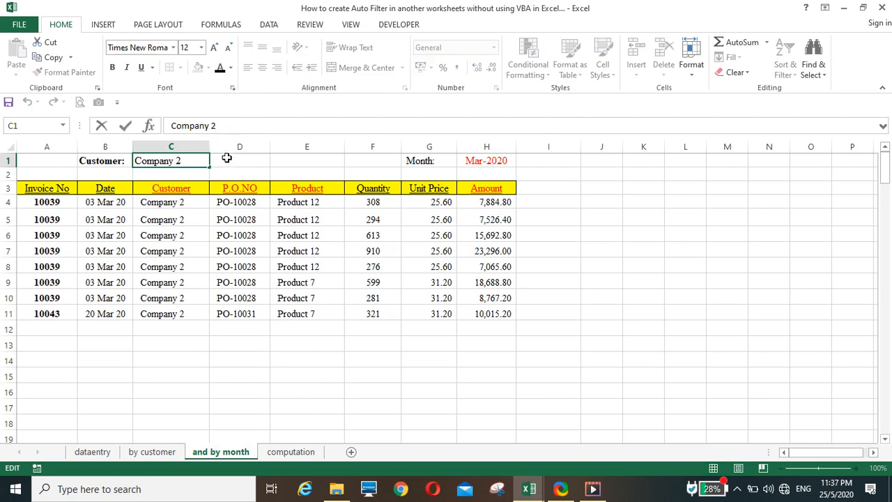
{"action": "key", "text": "BackSpace"}
{"action": "type", "text": "7"}
{"action": "key", "text": "Return"}
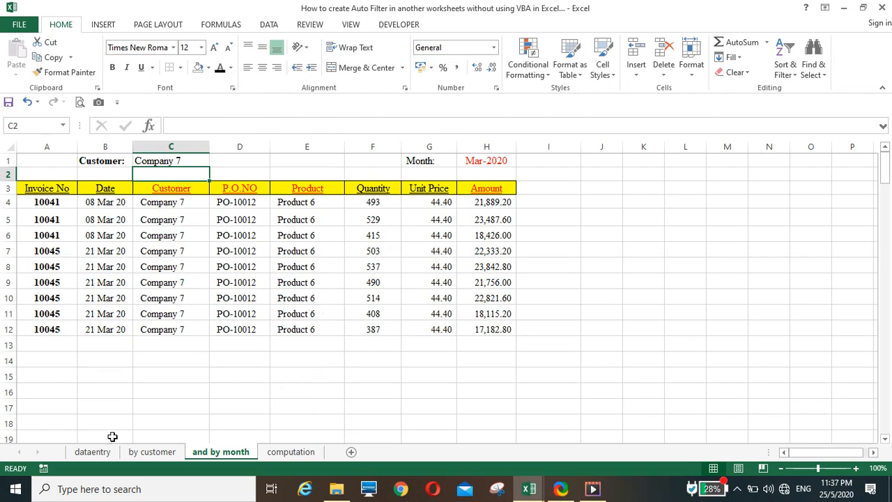
Hide the computation and by customer worksheets.
{"action": "left_click", "coordinate": [98, 454]}
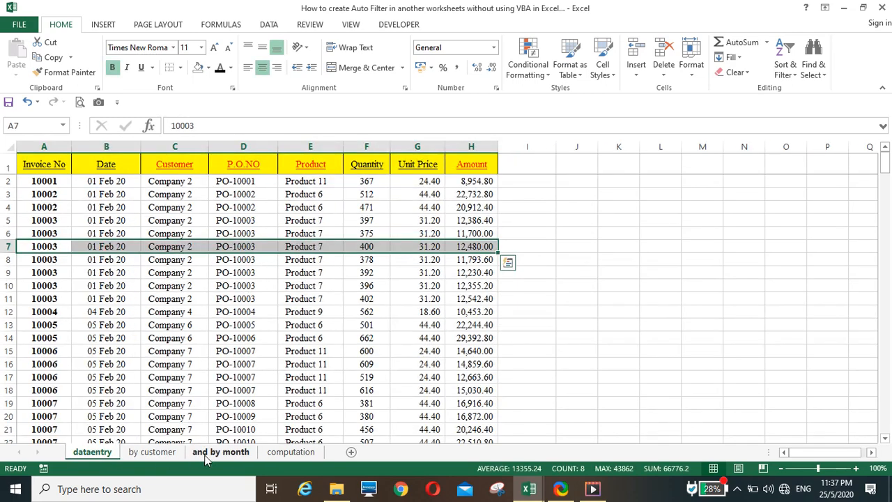
{"action": "left_click", "coordinate": [209, 453]}
{"action": "left_click", "coordinate": [284, 452]}
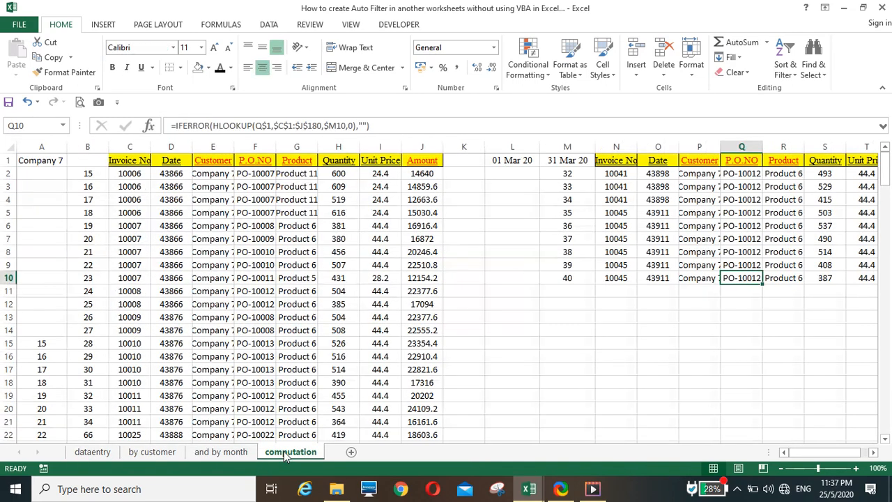
{"action": "right_click", "coordinate": [285, 454]}
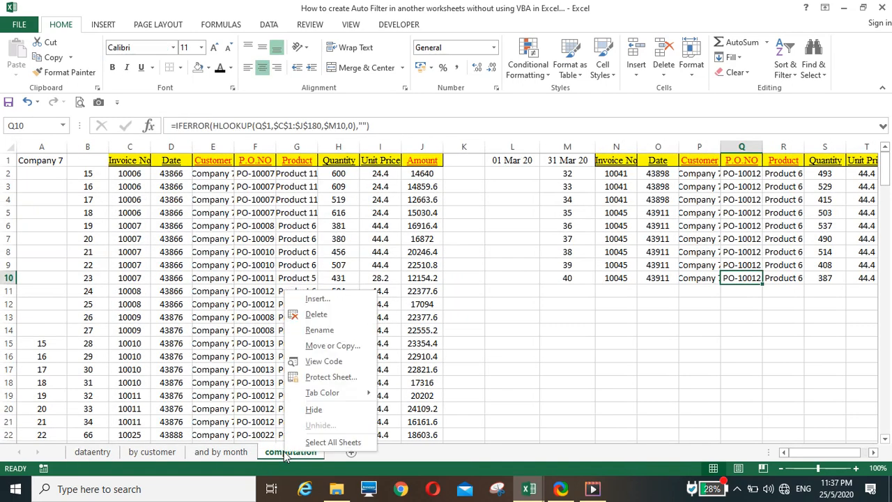
{"action": "left_click", "coordinate": [307, 409]}
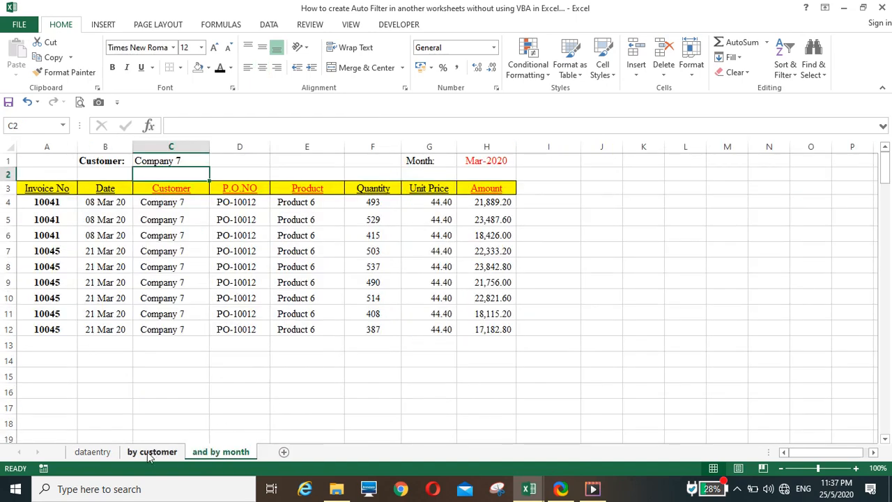
{"action": "left_click", "coordinate": [149, 455]}
{"action": "right_click", "coordinate": [150, 453]}
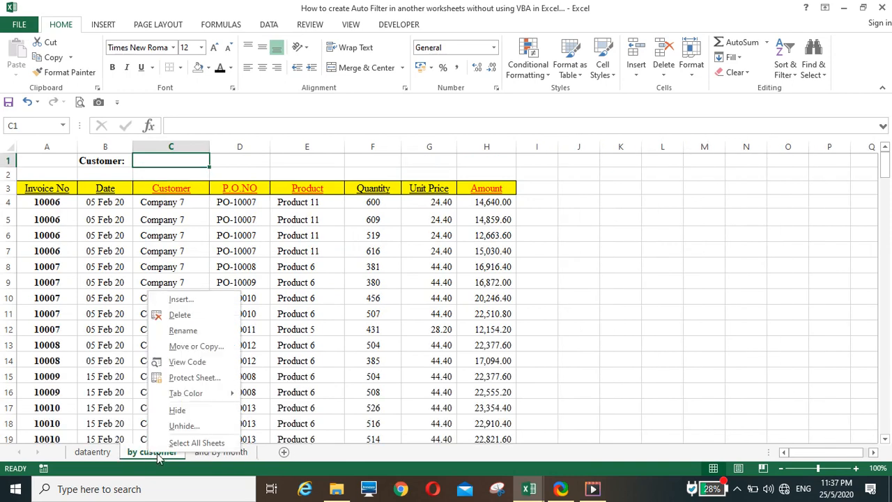
{"action": "left_click", "coordinate": [179, 411]}
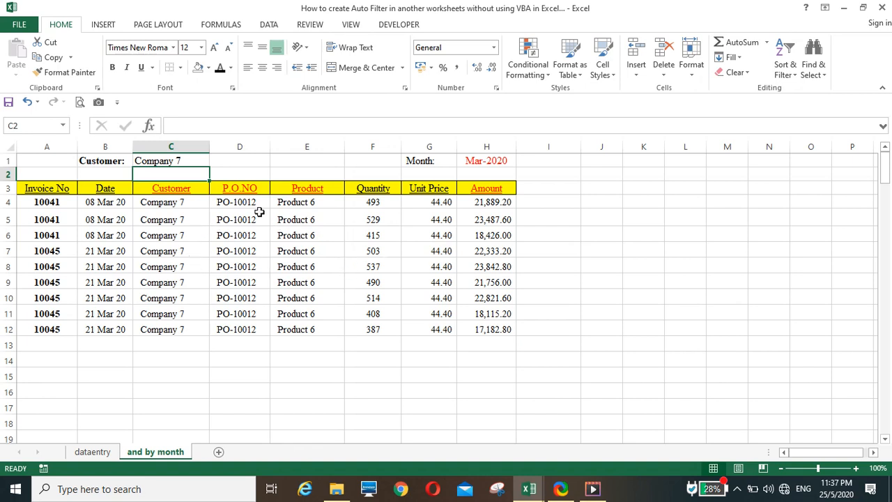
Define cells C1 and H1 of the and by month sheet as a user-editable range without a password.
{"action": "left_click", "coordinate": [183, 157]}
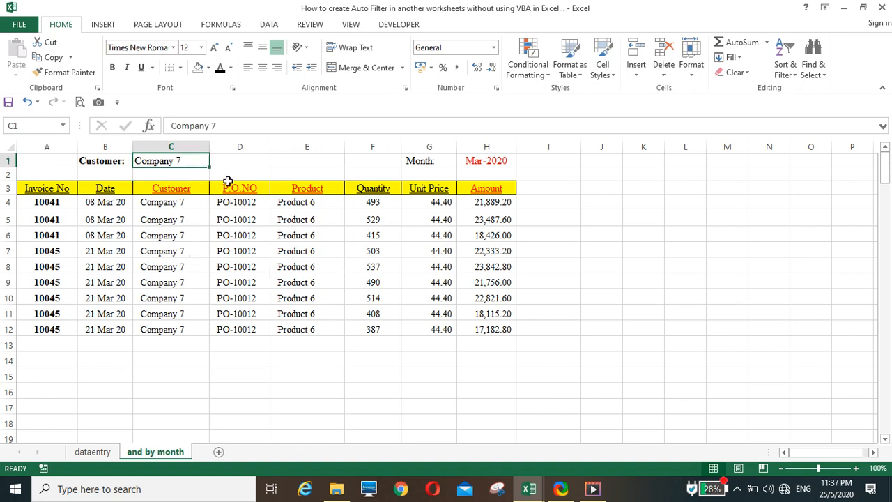
{"action": "left_click", "coordinate": [491, 161], "text": "ctrl"}
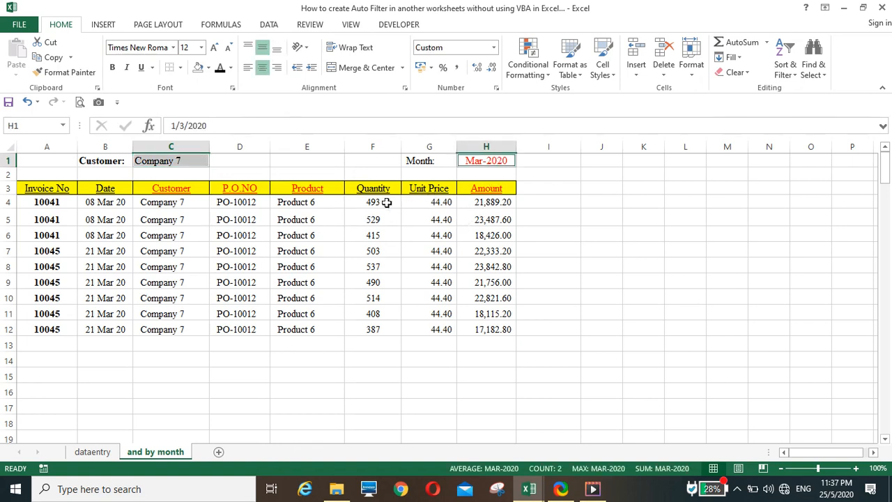
{"action": "left_click", "coordinate": [311, 25]}
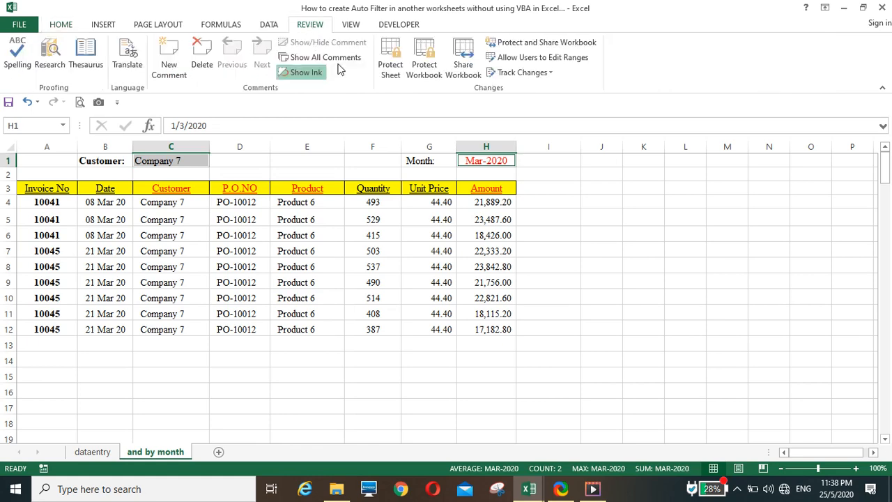
{"action": "left_click", "coordinate": [520, 59]}
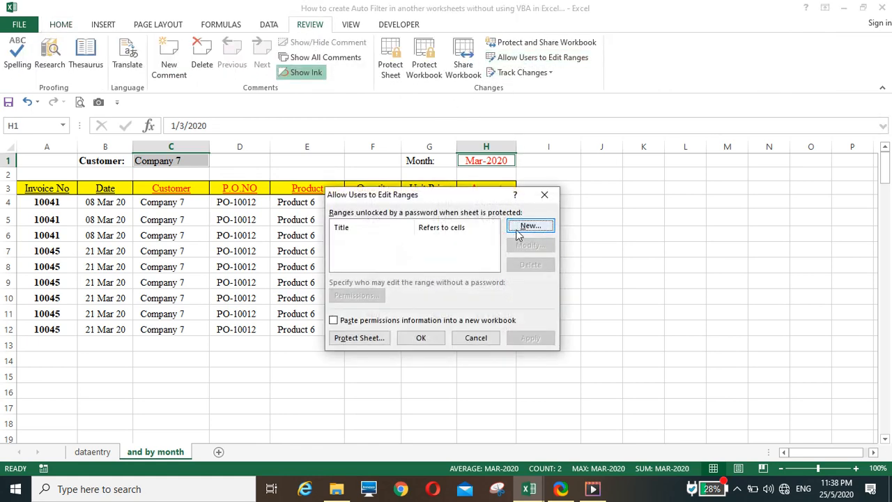
{"action": "left_click", "coordinate": [518, 234]}
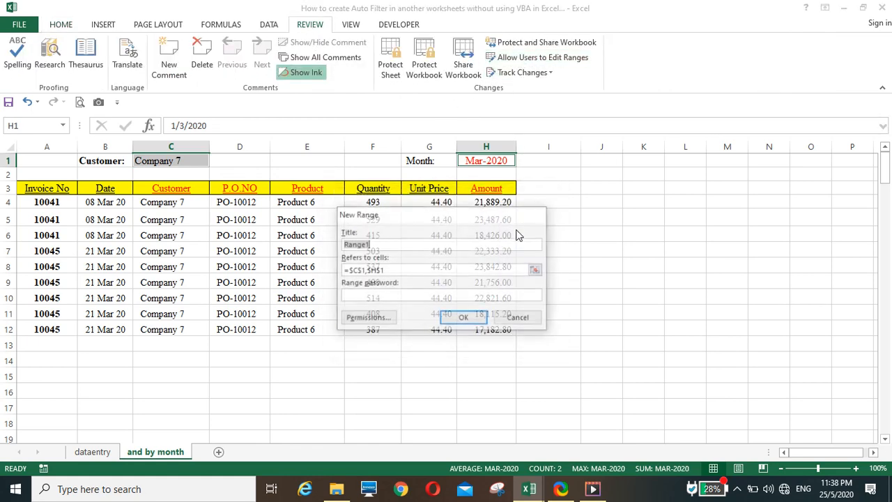
{"action": "left_click", "coordinate": [464, 318]}
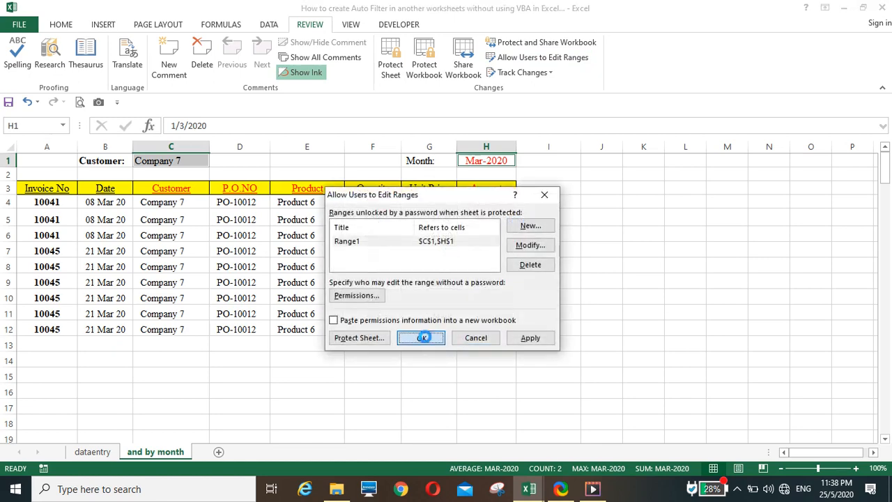
{"action": "left_click", "coordinate": [426, 339]}
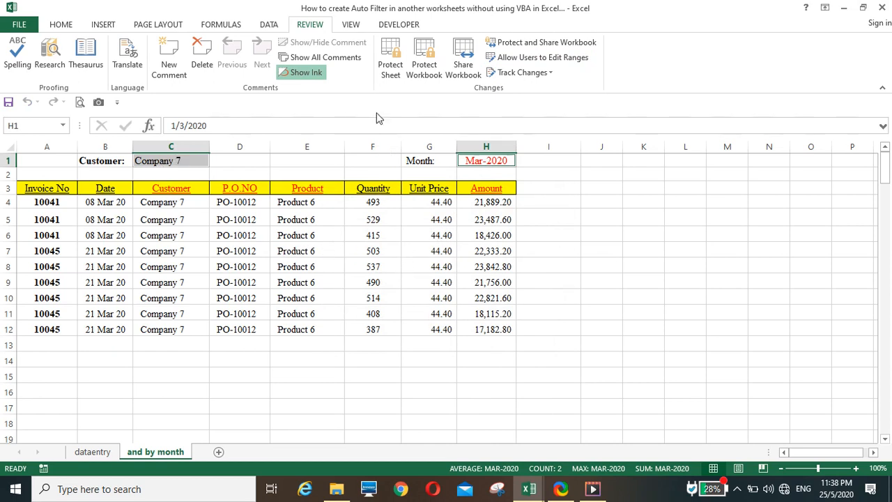
Protect the and by month sheet without a password, keeping the default permissions, and try to edit the formula in E8.
{"action": "left_click", "coordinate": [389, 61]}
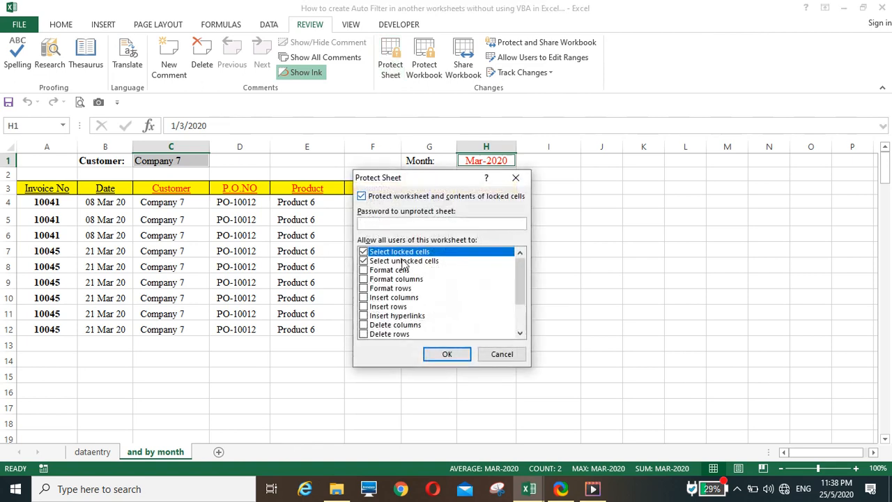
{"action": "left_click", "coordinate": [439, 355]}
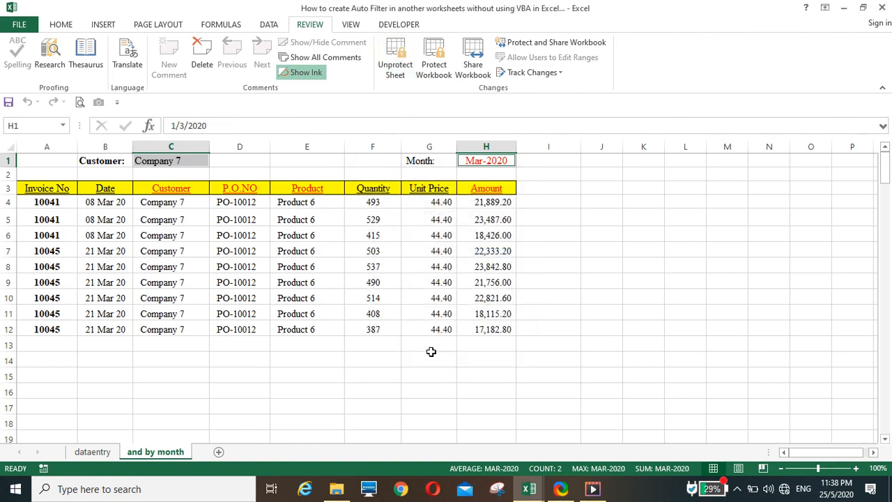
{"action": "left_click", "coordinate": [299, 262]}
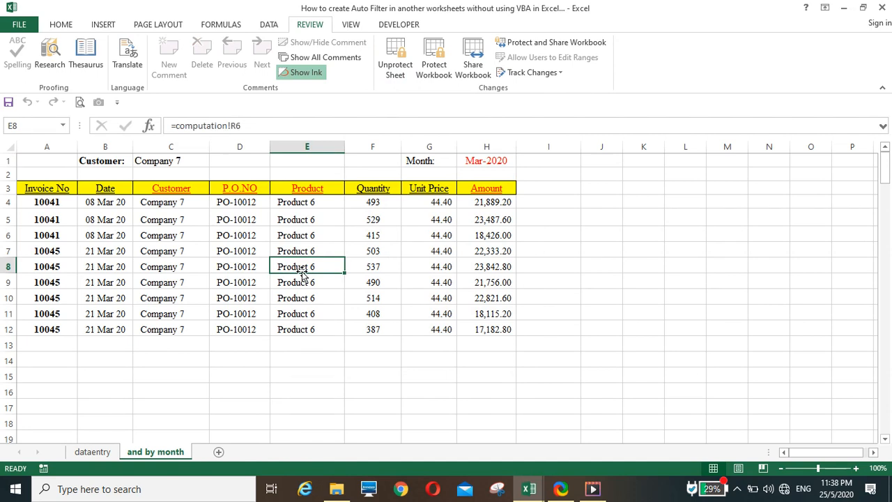
{"action": "double_click", "coordinate": [301, 272]}
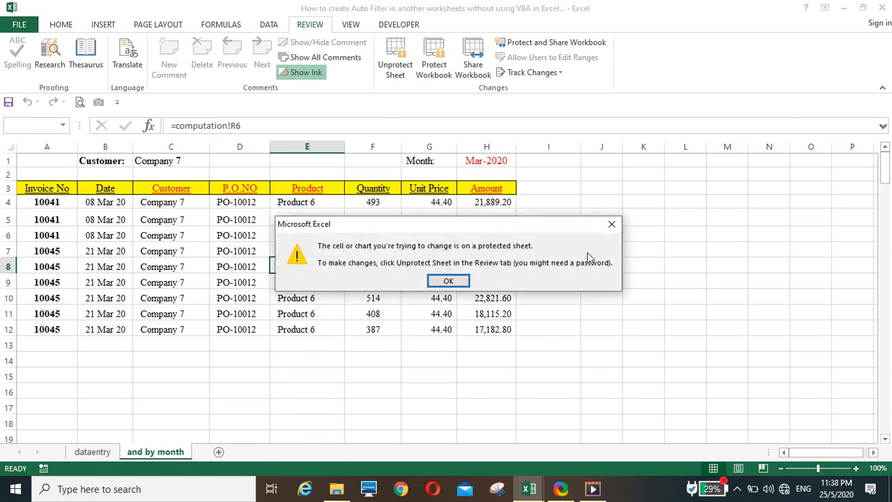
{"action": "left_click", "coordinate": [449, 281]}
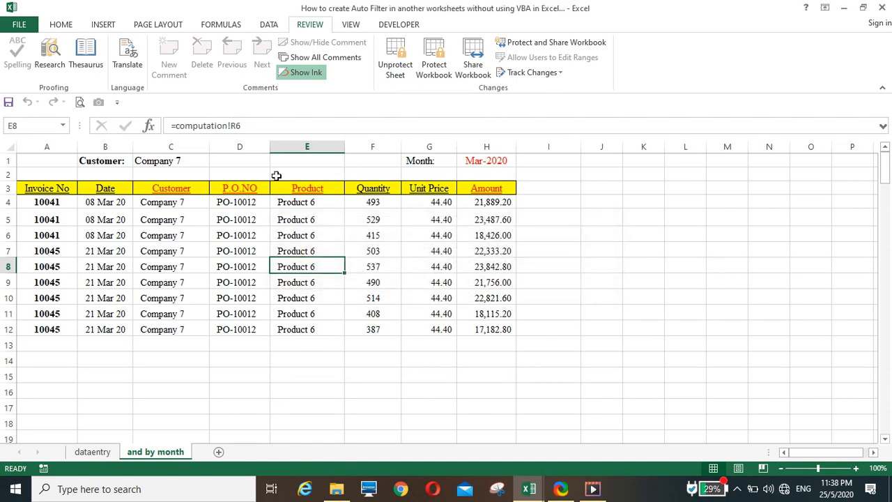
Set the customer in C1 of the protected sheet to Company 1.
{"action": "left_click", "coordinate": [180, 159]}
{"action": "left_click", "coordinate": [224, 127]}
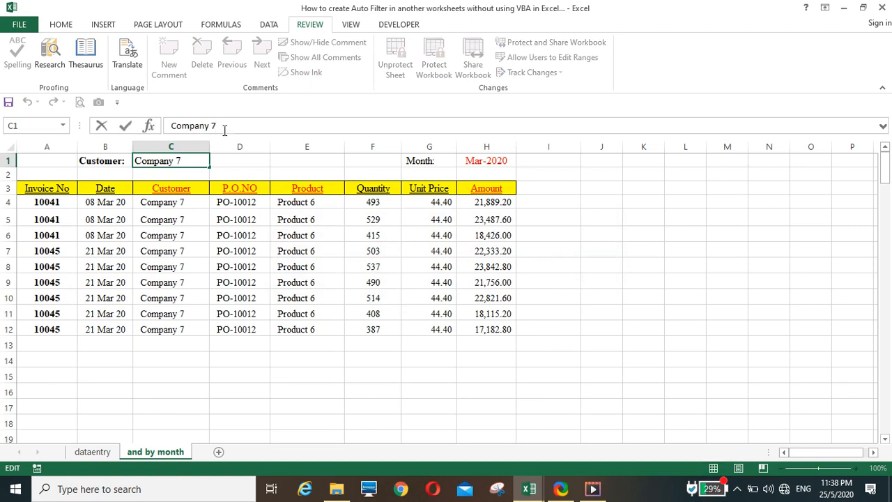
{"action": "type", "text": "1"}
{"action": "key", "text": "Return"}
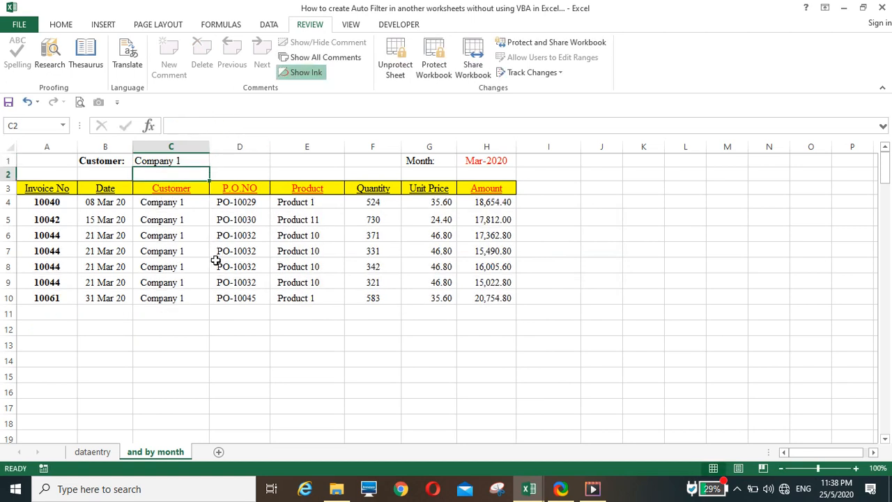
Set the month in H1 of the protected sheet to Feb-2020 by changing the date to 1/2/2020.
{"action": "left_click", "coordinate": [464, 161]}
{"action": "left_click", "coordinate": [186, 125]}
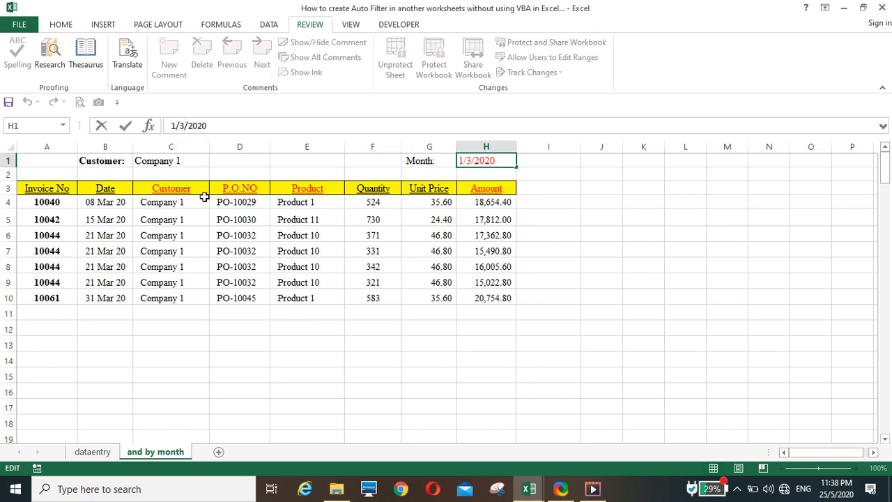
{"action": "key", "text": "BackSpace"}
{"action": "type", "text": "2"}
{"action": "key", "text": "Return"}
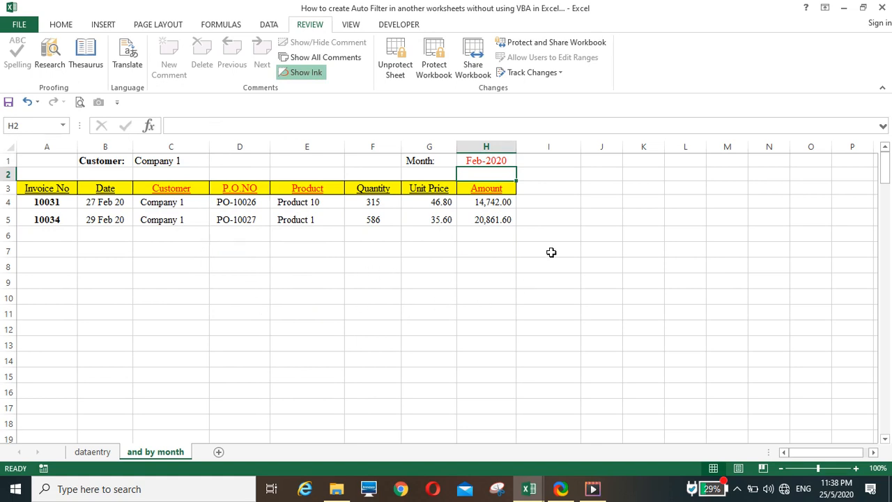
{"action": "left_click", "coordinate": [551, 251]}
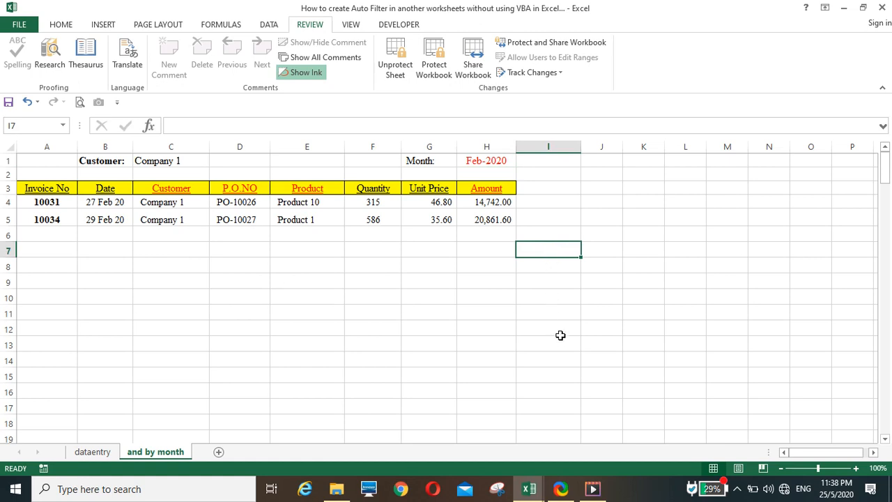
Switch to the open workbook "How to create Advanced Auto Filter in another worksheets without using VBA in Excel".
{"action": "mouse_move", "coordinate": [527, 493]}
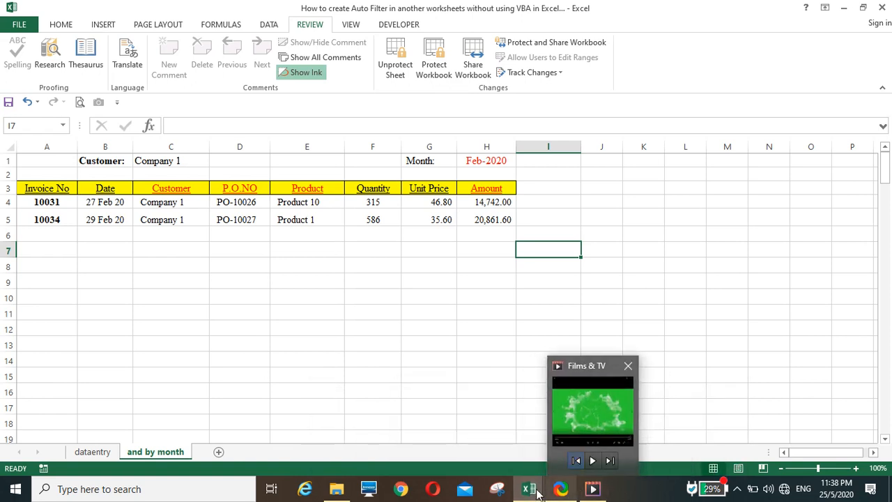
{"action": "left_click", "coordinate": [647, 454]}
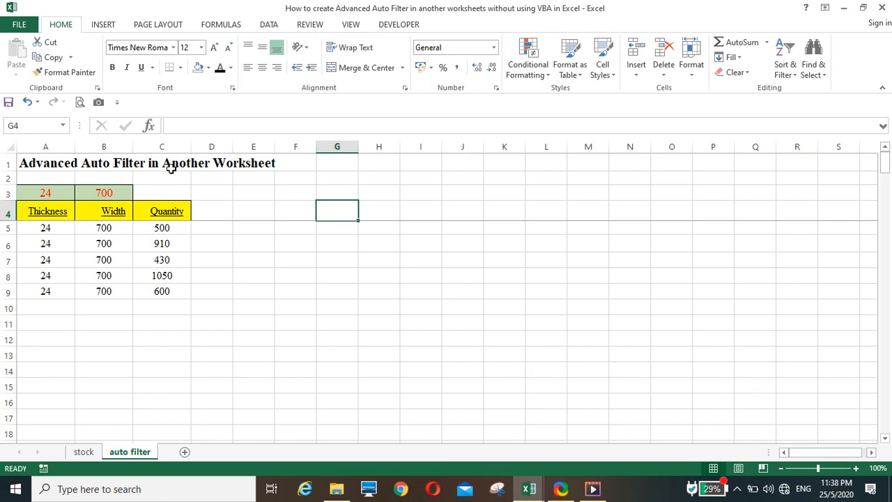
{"action": "left_click", "coordinate": [268, 301]}
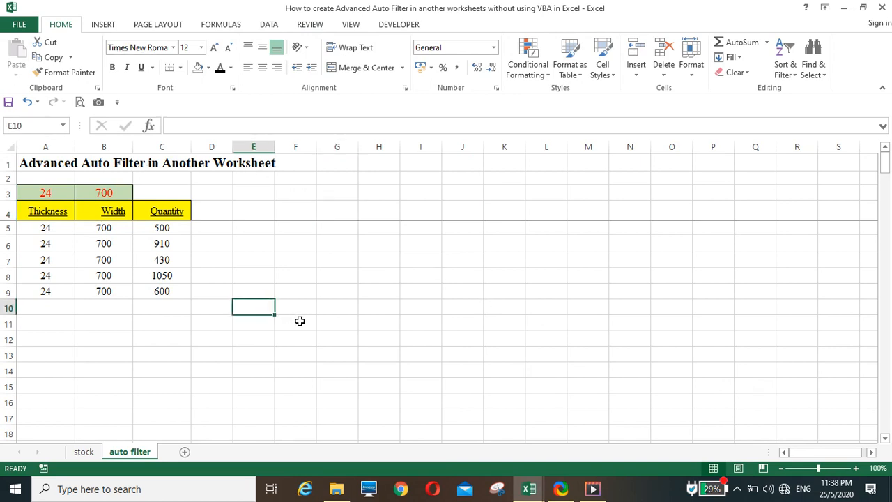
{"action": "left_click", "coordinate": [592, 488]}
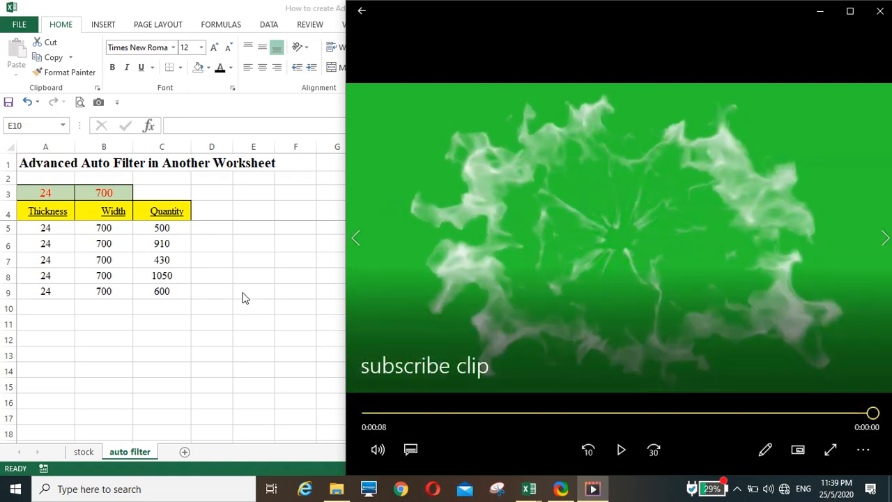
{"action": "left_click", "coordinate": [243, 300]}
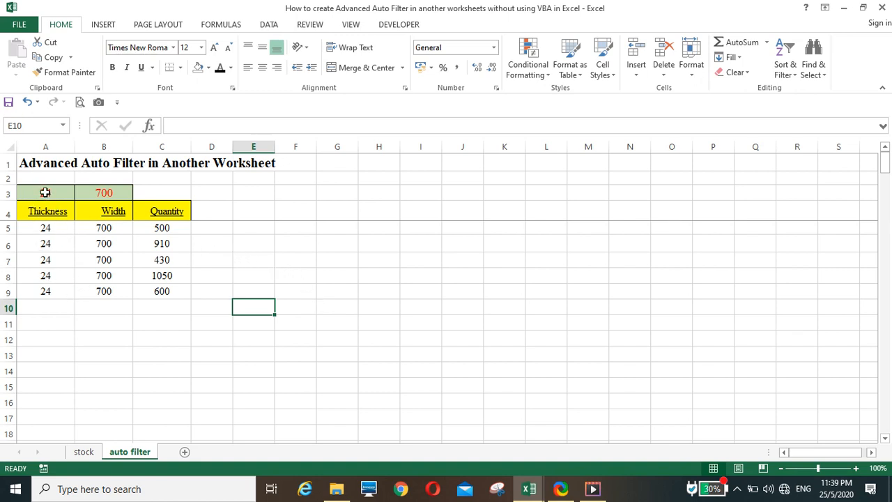
Clear the thickness and width criteria in A3:B3 of the auto filter sheet and compare the full list with the stock sheet.
{"action": "left_click_drag", "start_coordinate": [65, 191], "coordinate": [105, 191]}
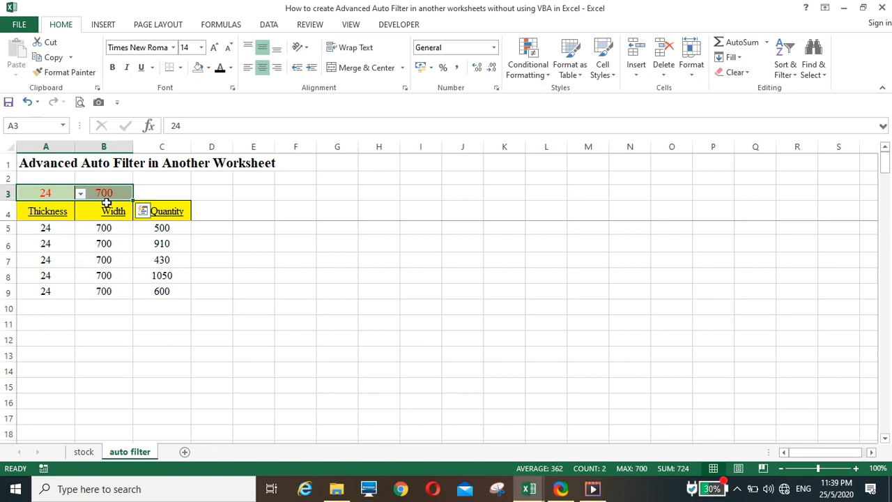
{"action": "key", "text": "Delete"}
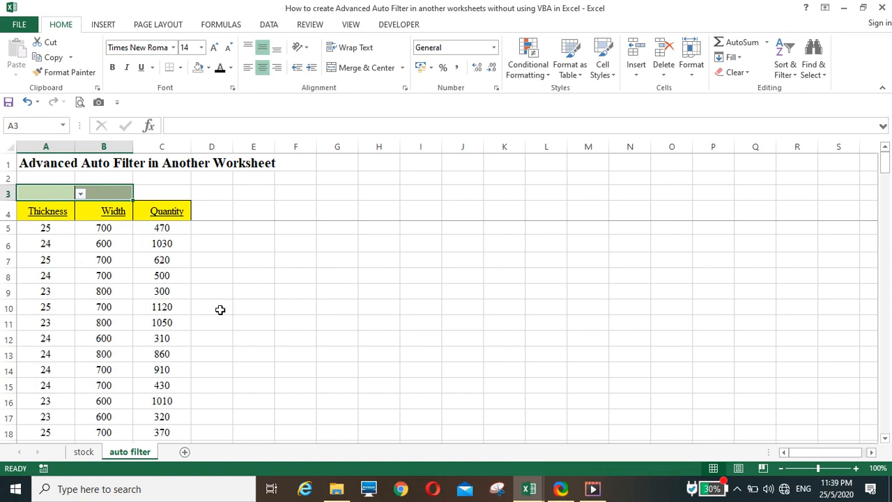
{"action": "scroll", "coordinate": [220, 314], "scroll_direction": "down", "scroll_amount": 4}
{"action": "scroll", "coordinate": [220, 318], "scroll_direction": "down", "scroll_amount": 6}
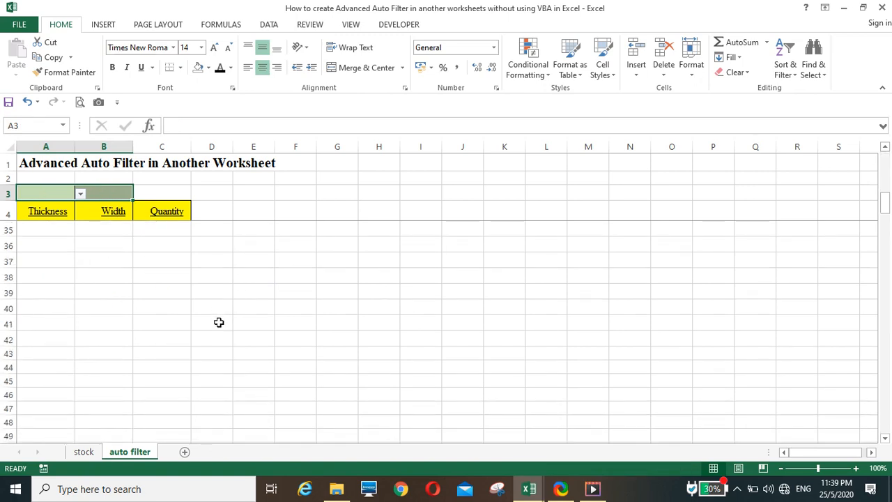
{"action": "scroll", "coordinate": [216, 322], "scroll_direction": "up", "scroll_amount": 3}
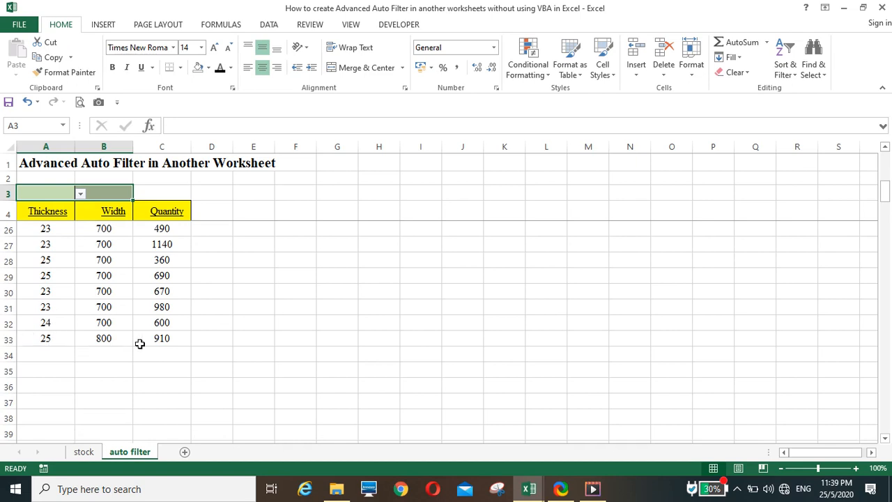
{"action": "left_click", "coordinate": [78, 454]}
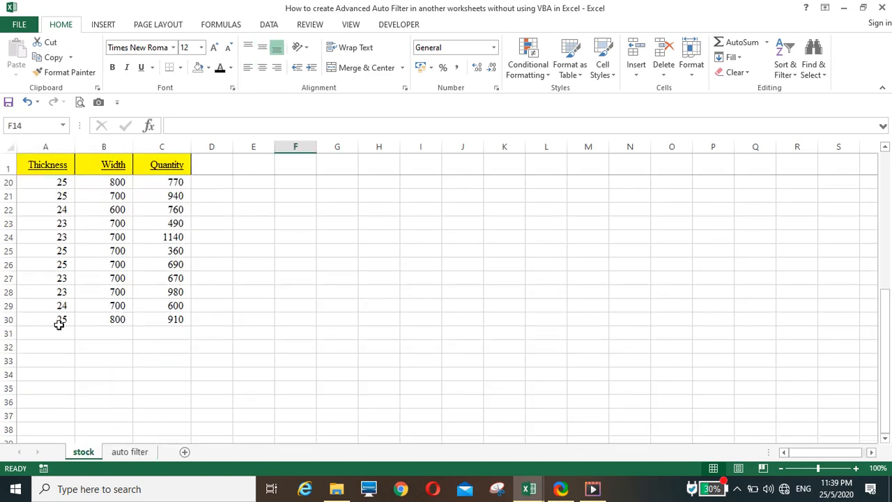
{"action": "left_click", "coordinate": [130, 455]}
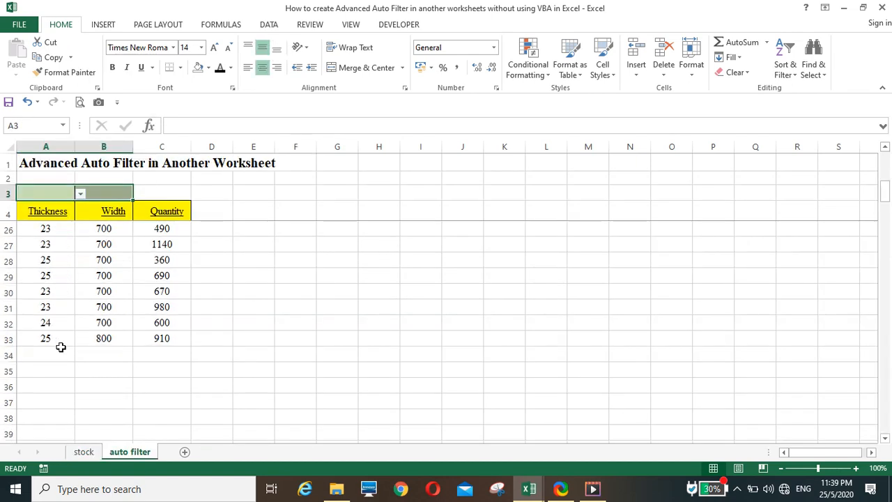
{"action": "scroll", "coordinate": [185, 379], "scroll_direction": "up", "scroll_amount": 7}
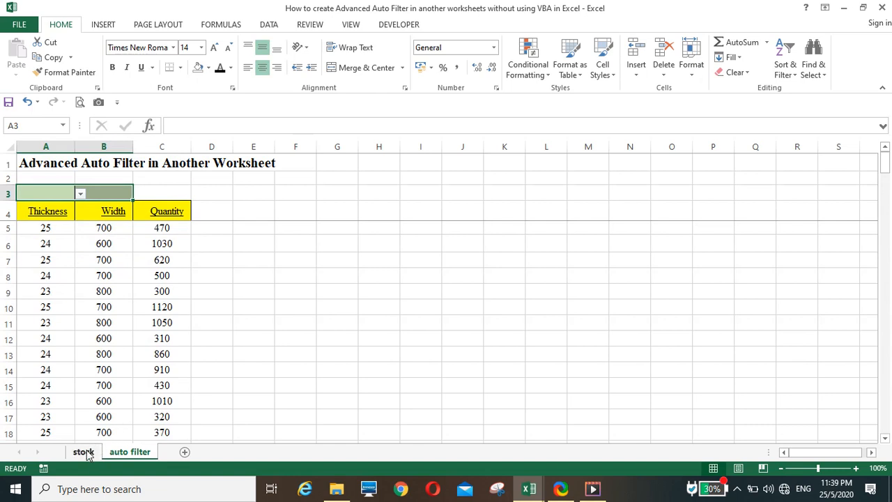
Set the thickness criterion in A3 of the auto filter sheet to 23 and check the Thickness column of the filtered rows.
{"action": "left_click", "coordinate": [45, 192]}
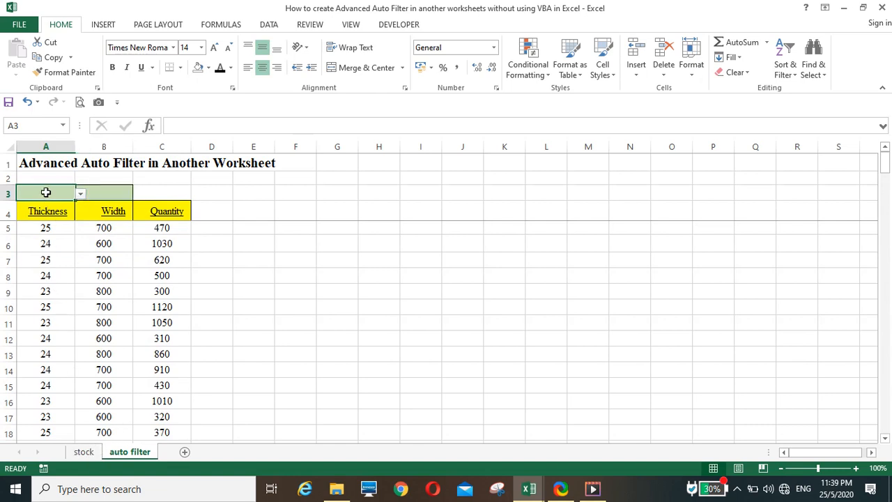
{"action": "left_click", "coordinate": [81, 194]}
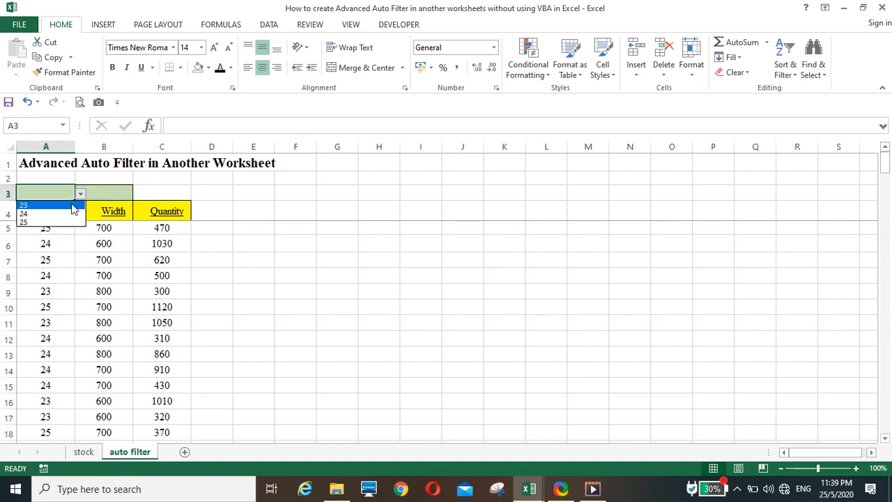
{"action": "left_click", "coordinate": [74, 205]}
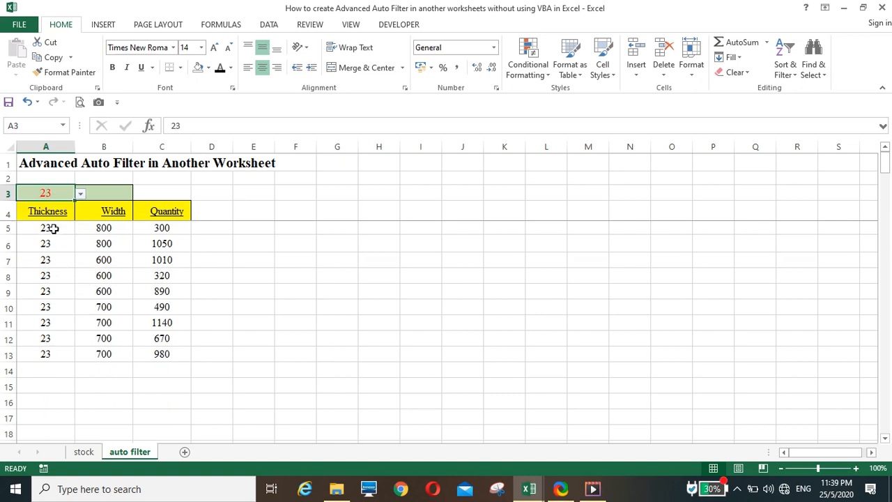
{"action": "left_click_drag", "start_coordinate": [52, 228], "coordinate": [46, 354]}
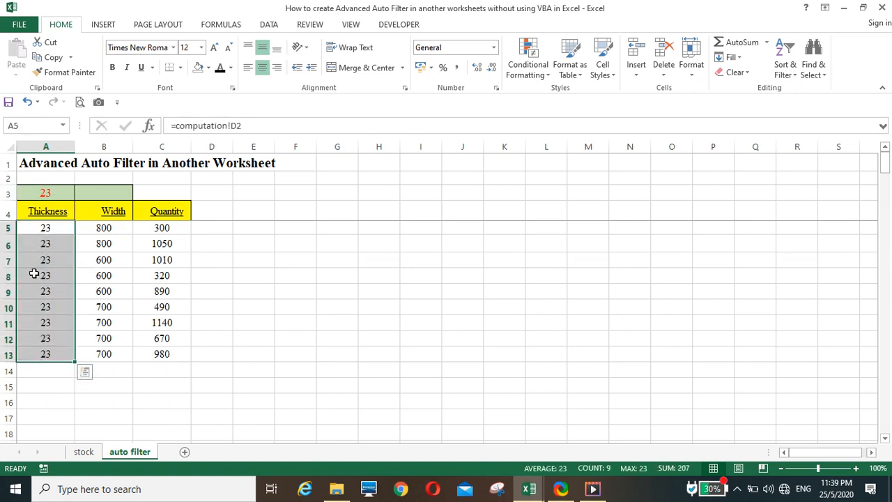
Set the width criterion in B3 of the auto filter sheet to 700, keeping the thickness criterion at 23.
{"action": "left_click", "coordinate": [111, 193]}
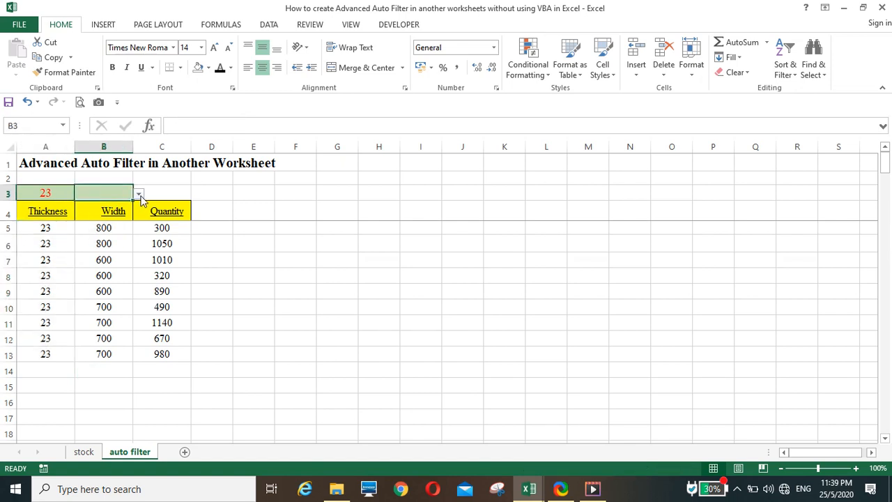
{"action": "left_click", "coordinate": [138, 196]}
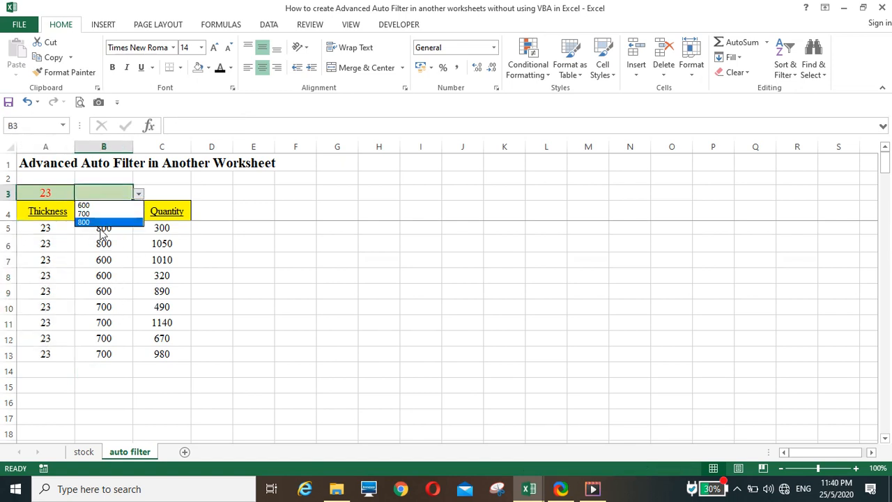
{"action": "key", "text": "Return"}
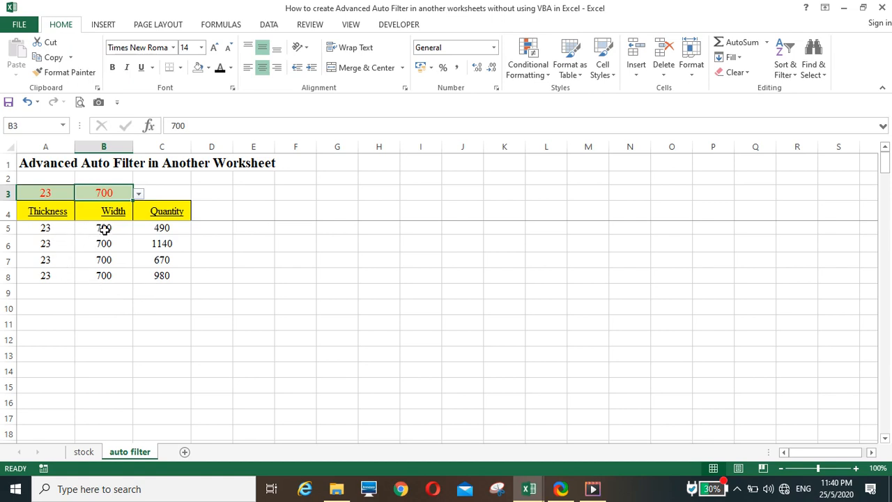
Clear the thickness criterion in A3 and look through the rows filtered only by width 700.
{"action": "left_click", "coordinate": [45, 193]}
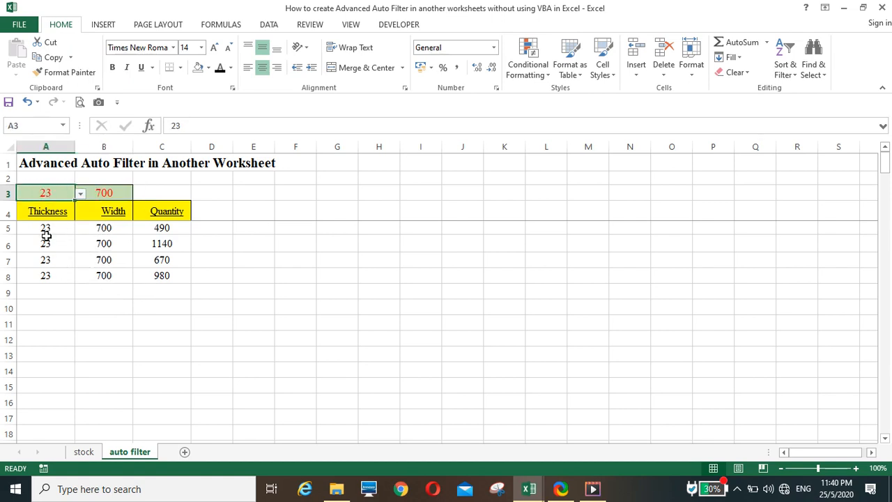
{"action": "key", "text": "Delete"}
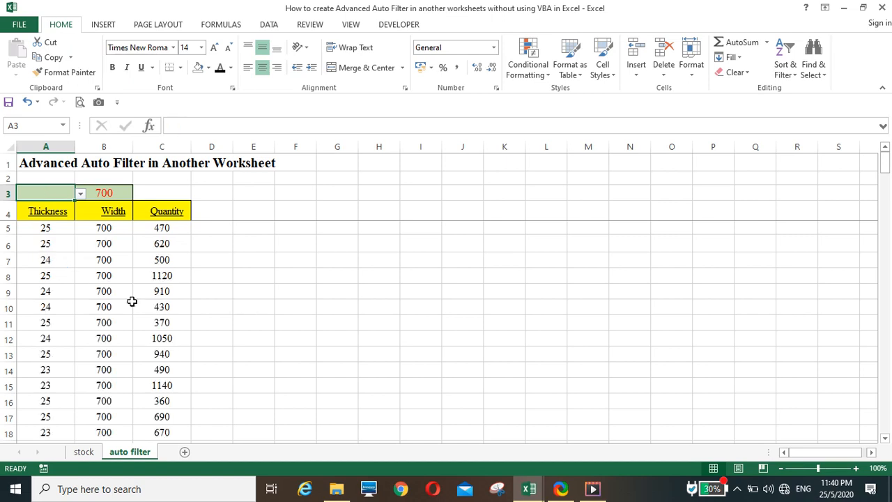
{"action": "scroll", "coordinate": [104, 282], "scroll_direction": "down", "scroll_amount": 4}
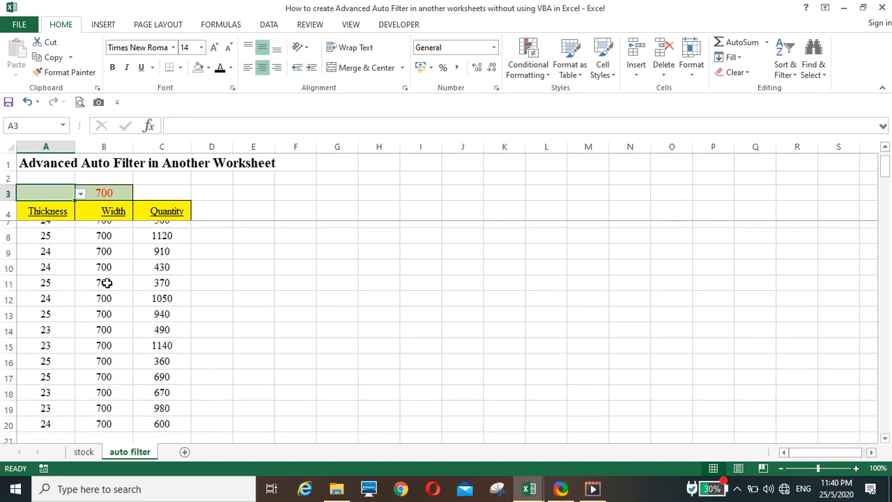
{"action": "scroll", "coordinate": [105, 299], "scroll_direction": "up", "scroll_amount": 4}
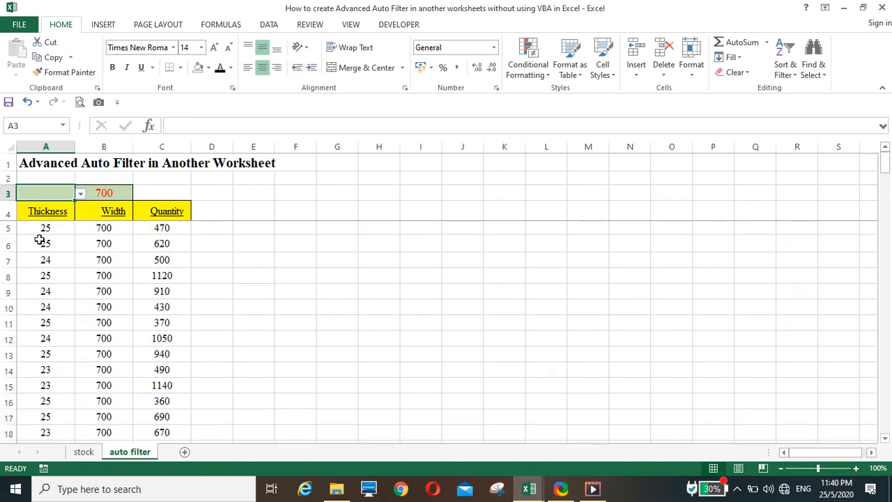
Set the thickness criterion in A3 to 24 so the list is filtered by both thickness and width.
{"action": "left_click", "coordinate": [81, 194]}
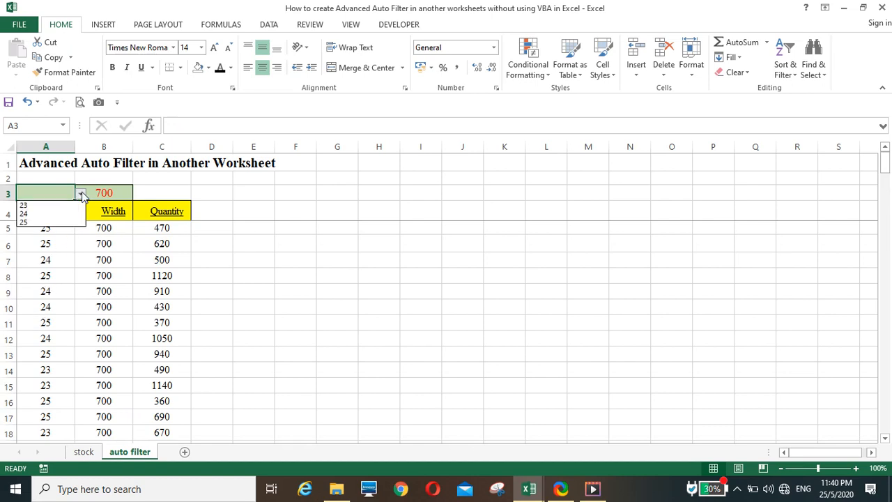
{"action": "left_click", "coordinate": [63, 215]}
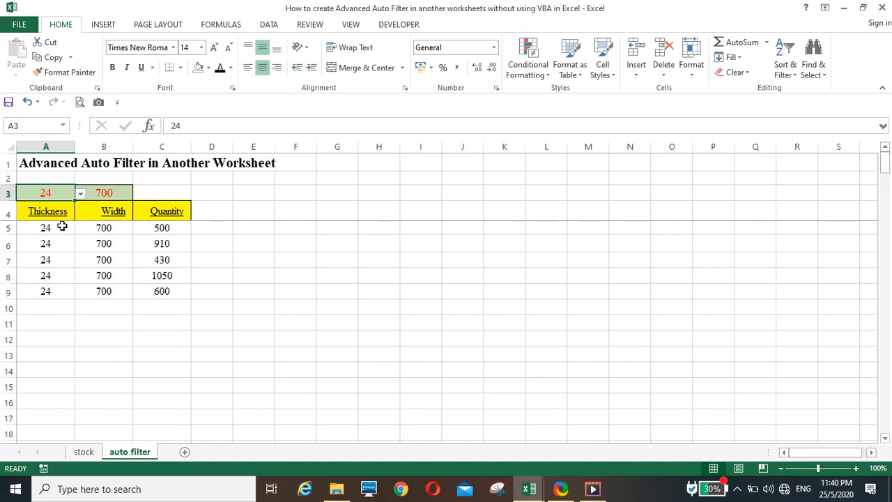
{"action": "left_click", "coordinate": [273, 304]}
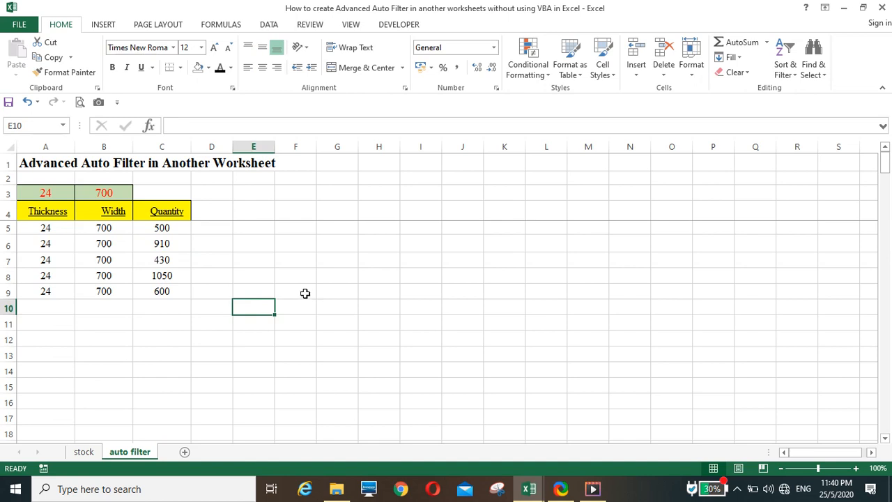
{"action": "left_click", "coordinate": [300, 294]}
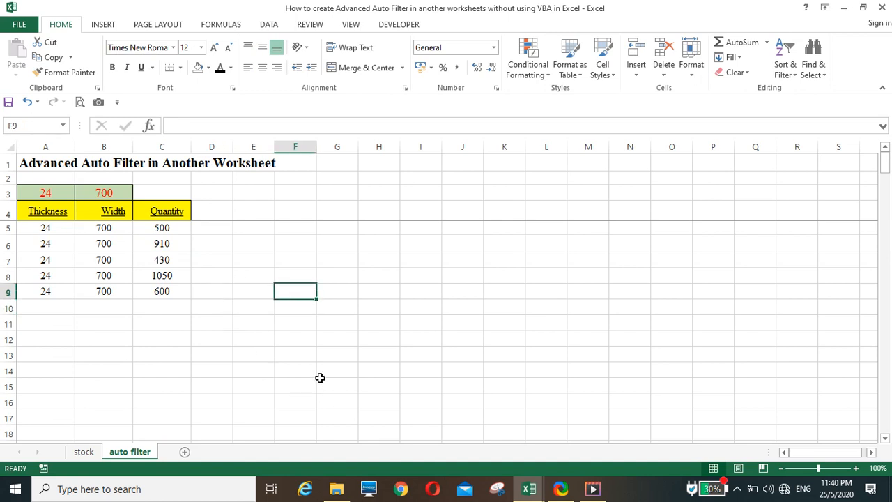
{"action": "left_click", "coordinate": [258, 291]}
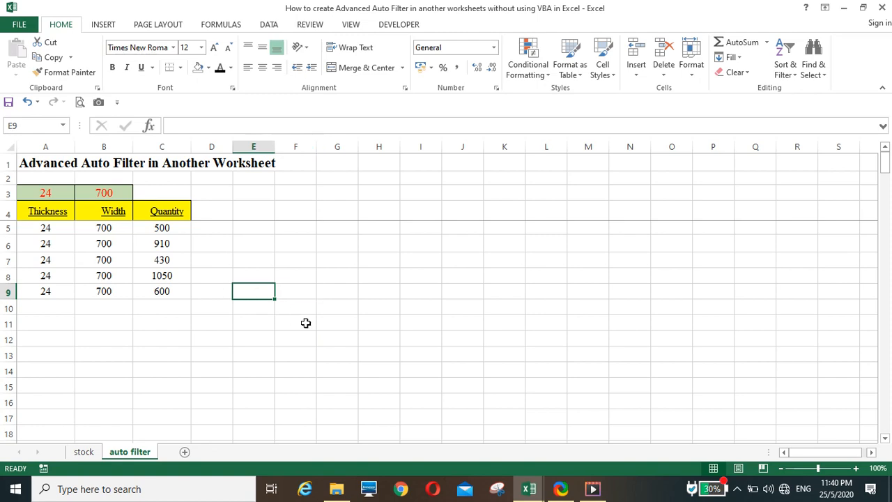
Switch to the open video player to show the subscribe animation.
{"action": "left_click", "coordinate": [593, 489]}
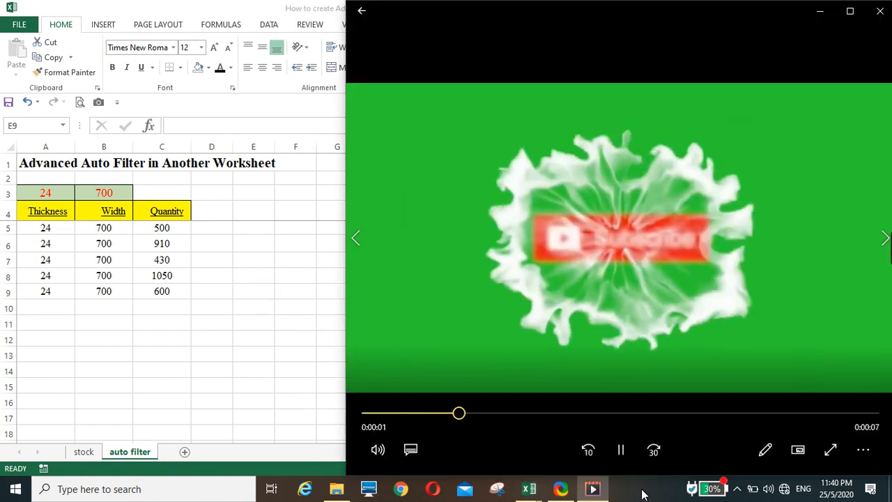